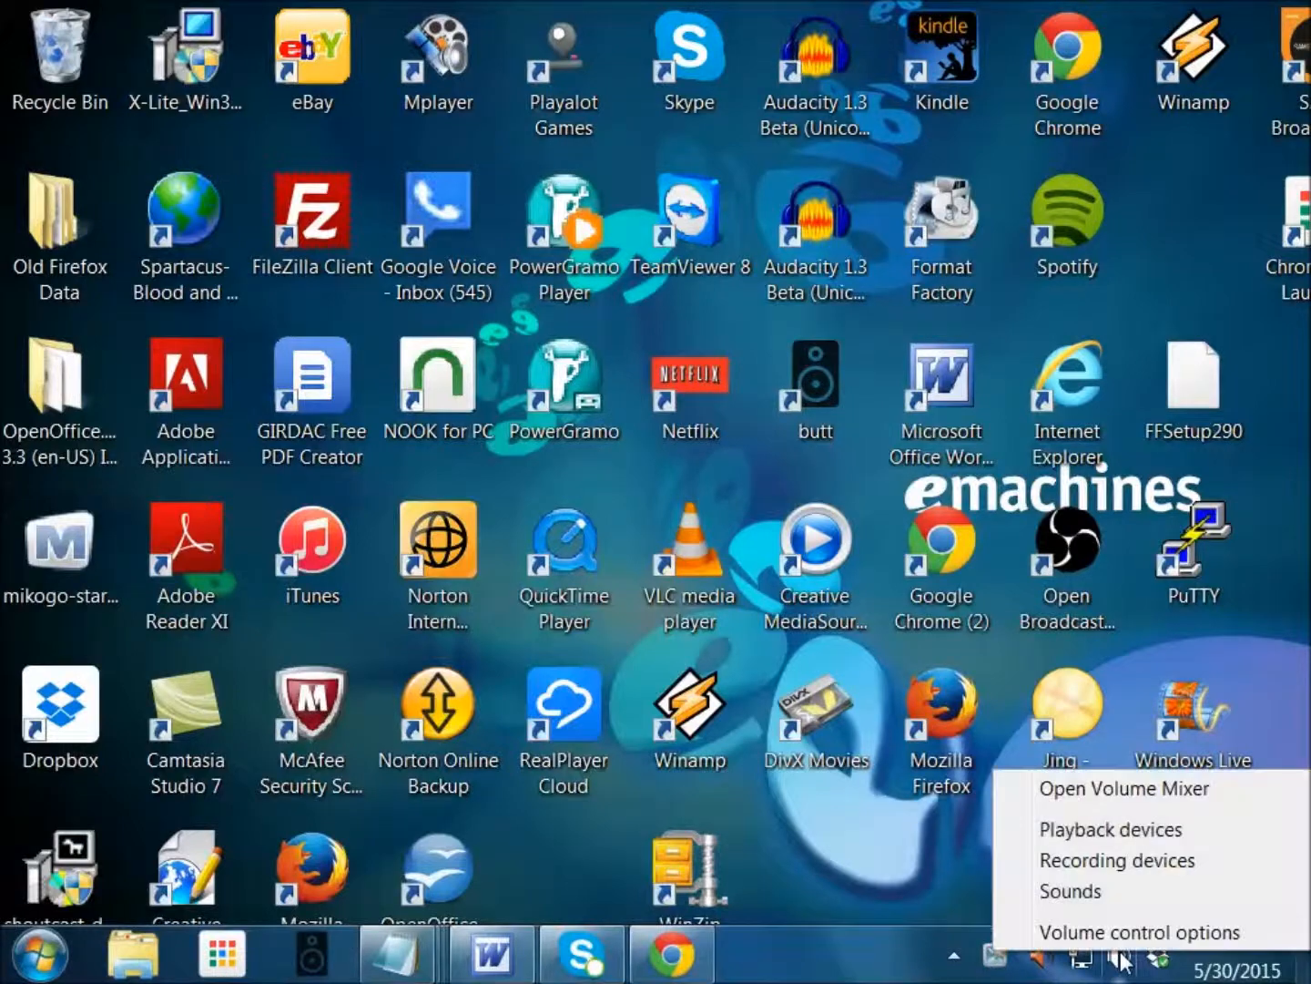
# Open the recording devices settings and check the level and mute state of the SB X-Fi Go! microphone.
pyautogui.click(1111, 860)
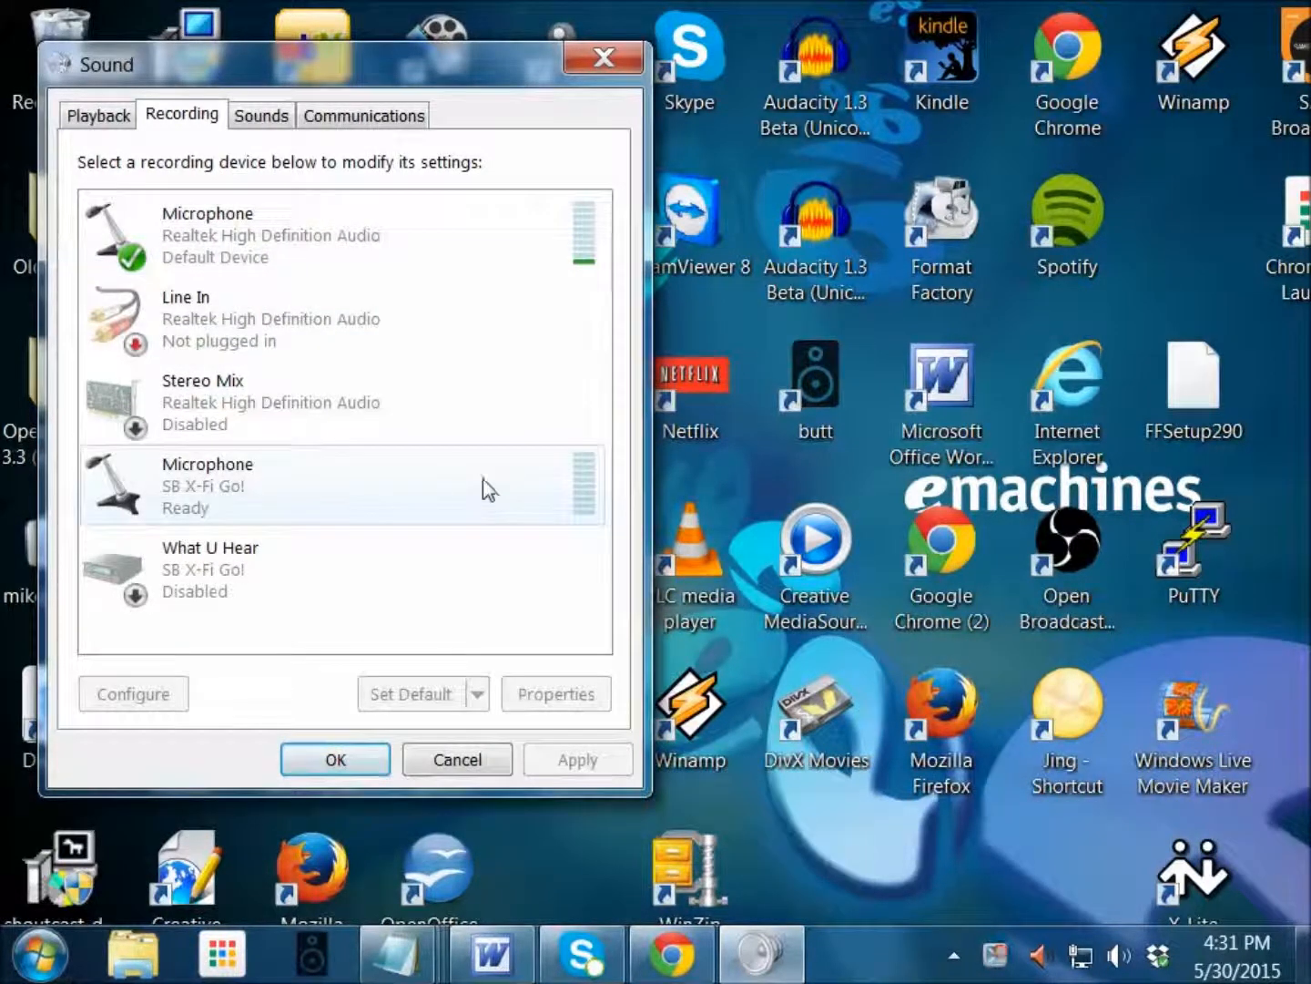
pyautogui.click(392, 504)
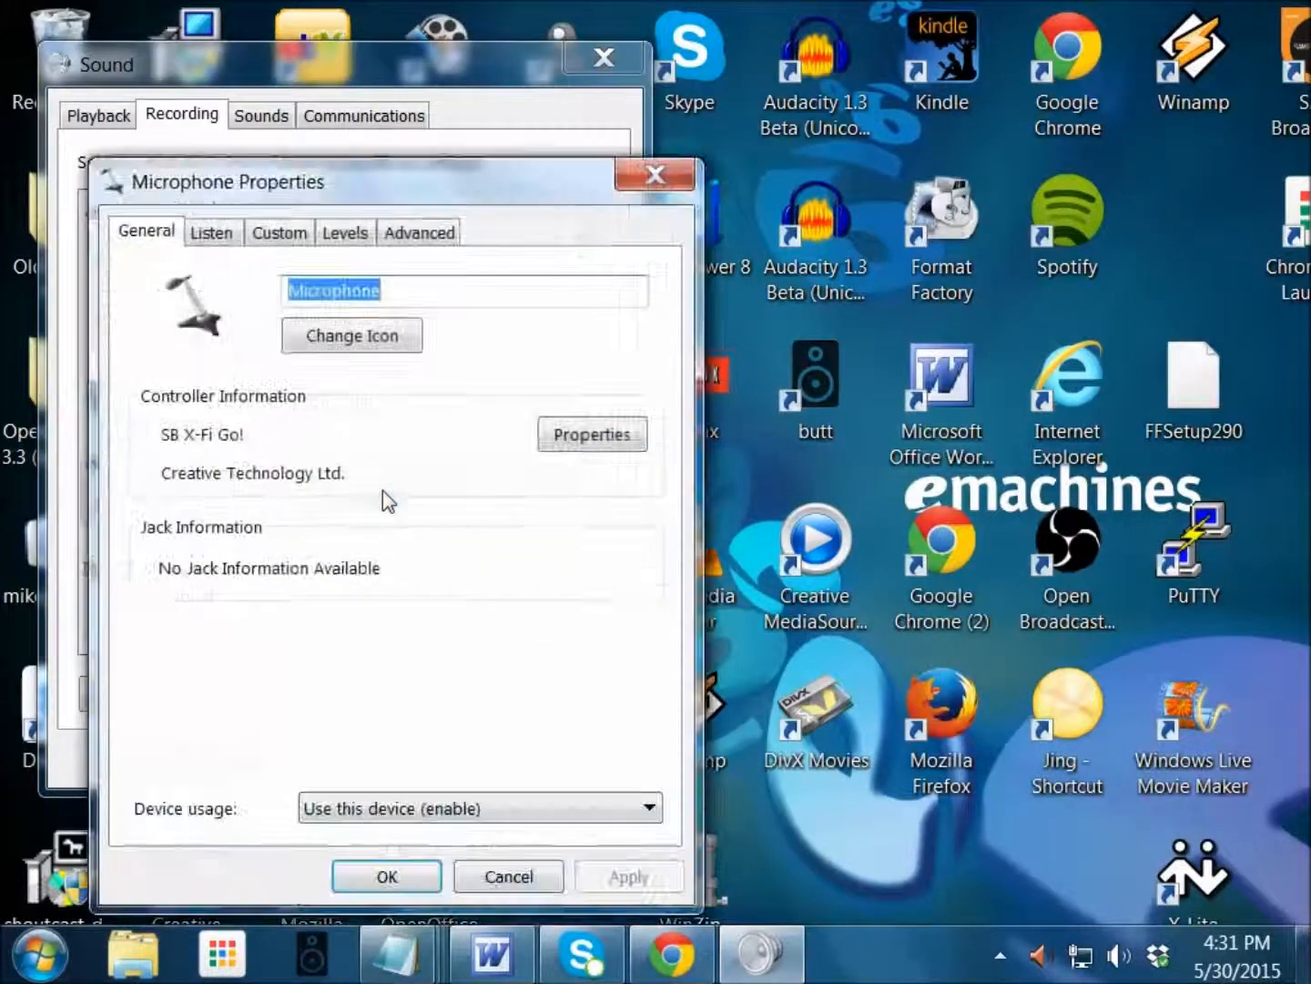
pyautogui.click(346, 235)
pyautogui.click(513, 326)
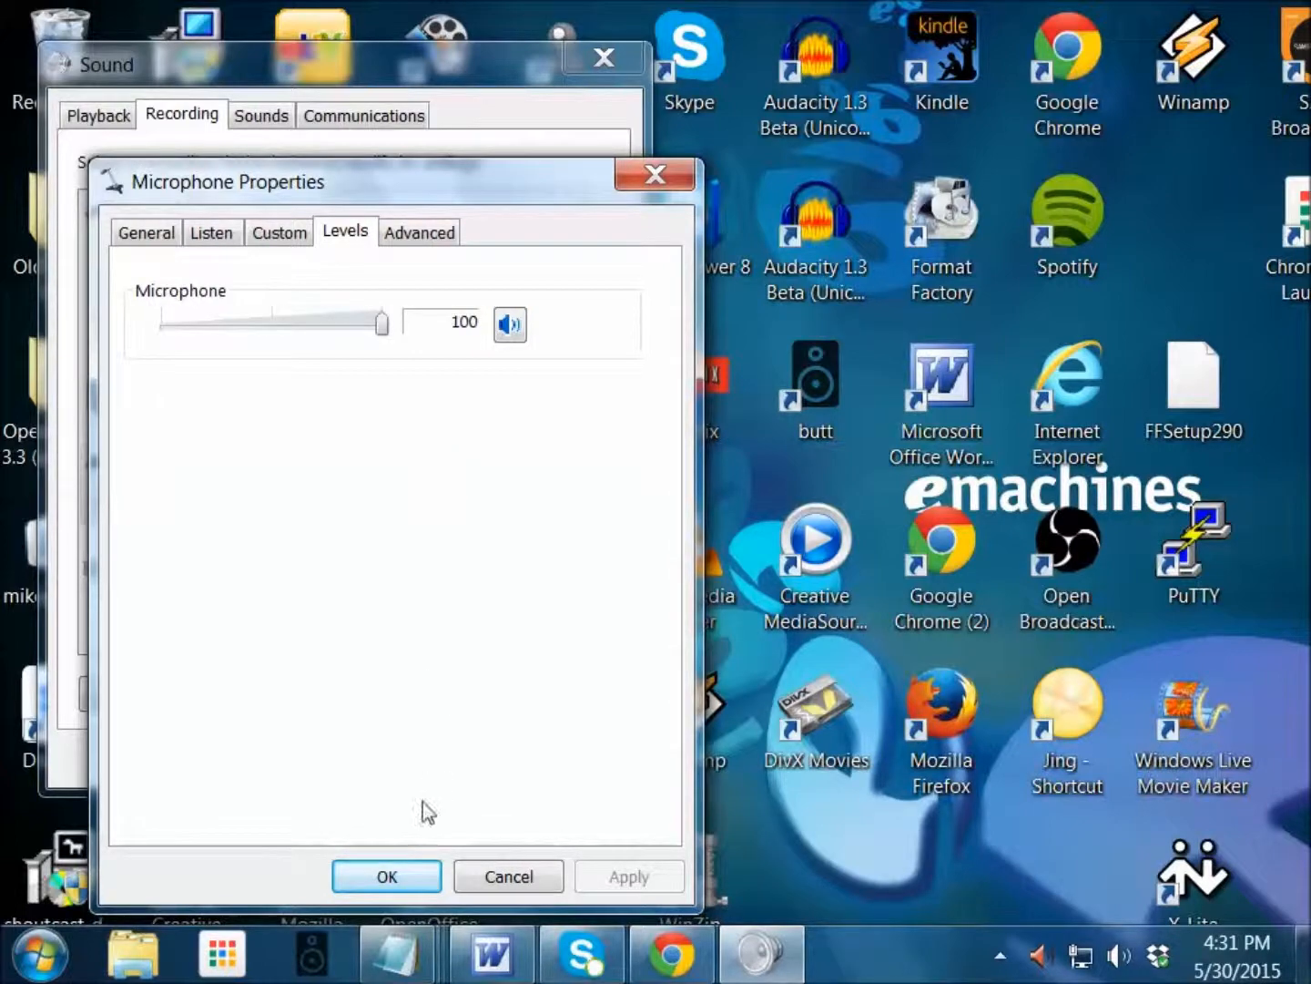
pyautogui.click(414, 877)
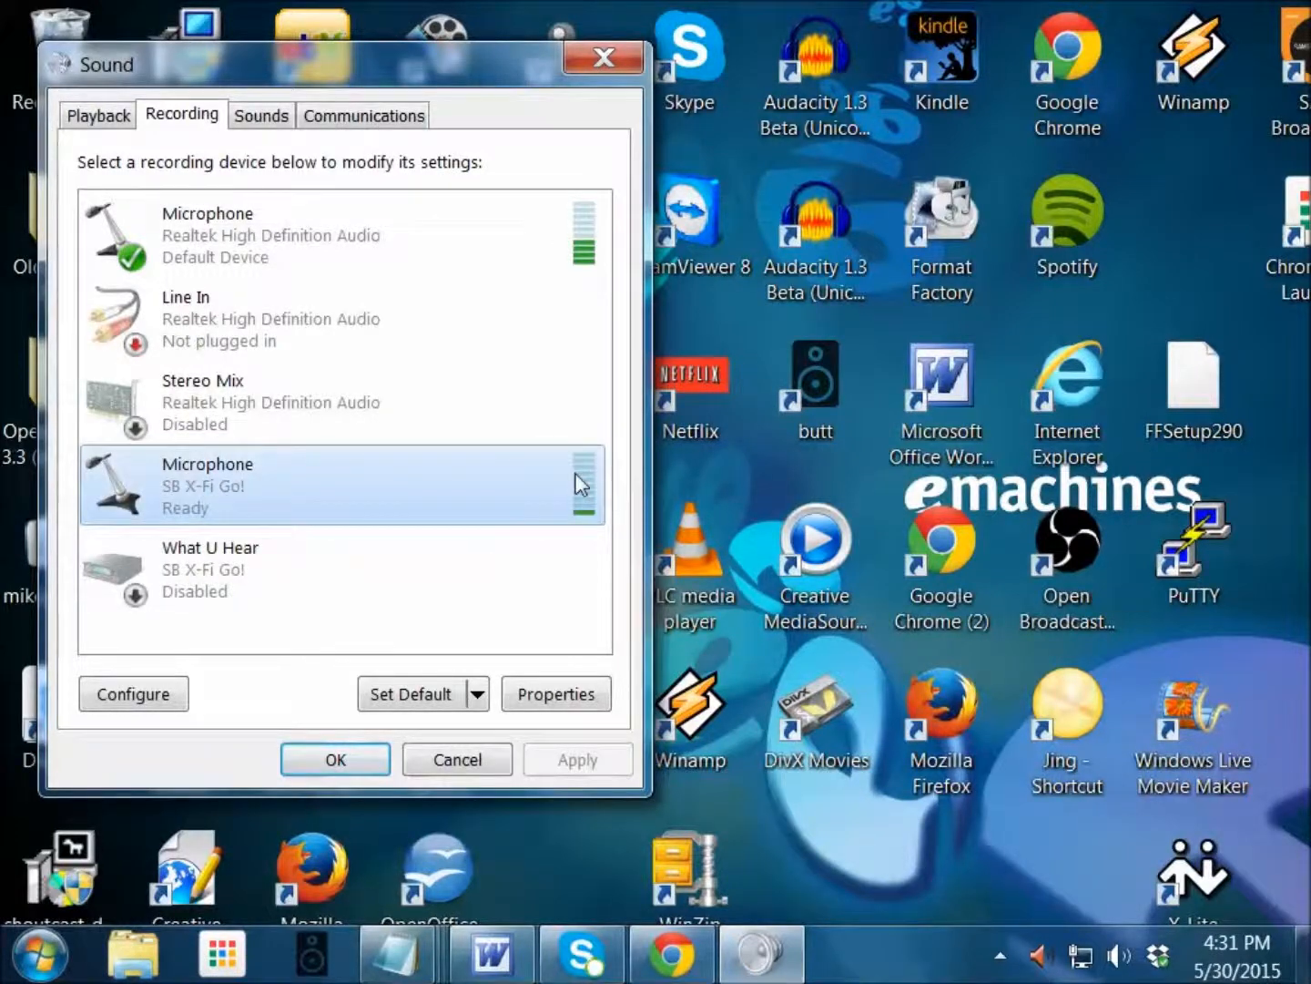
pyautogui.doubleClick(336, 481)
pyautogui.click(346, 231)
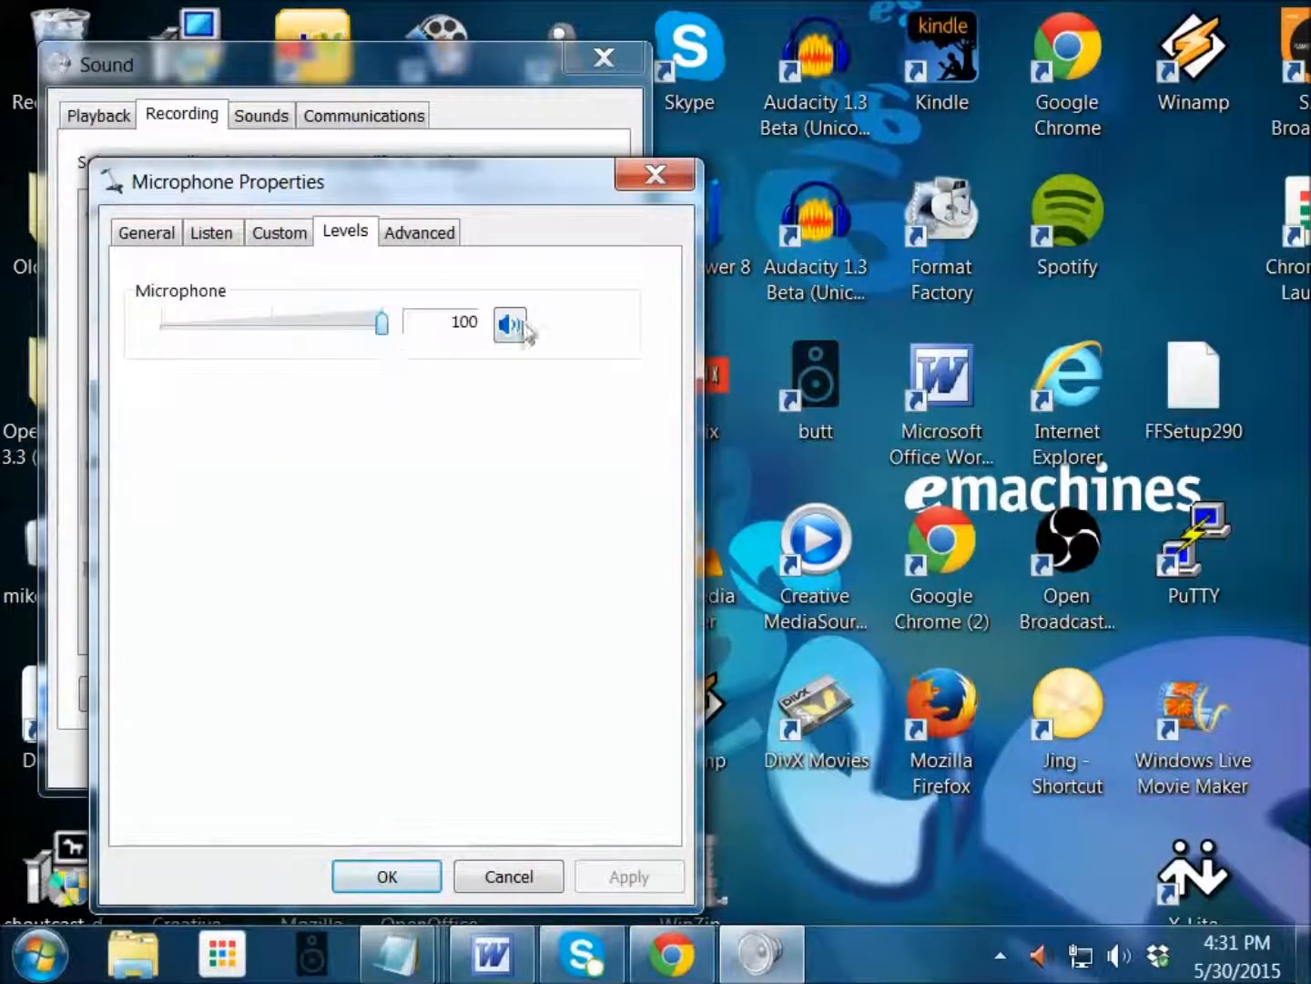
pyautogui.click(408, 874)
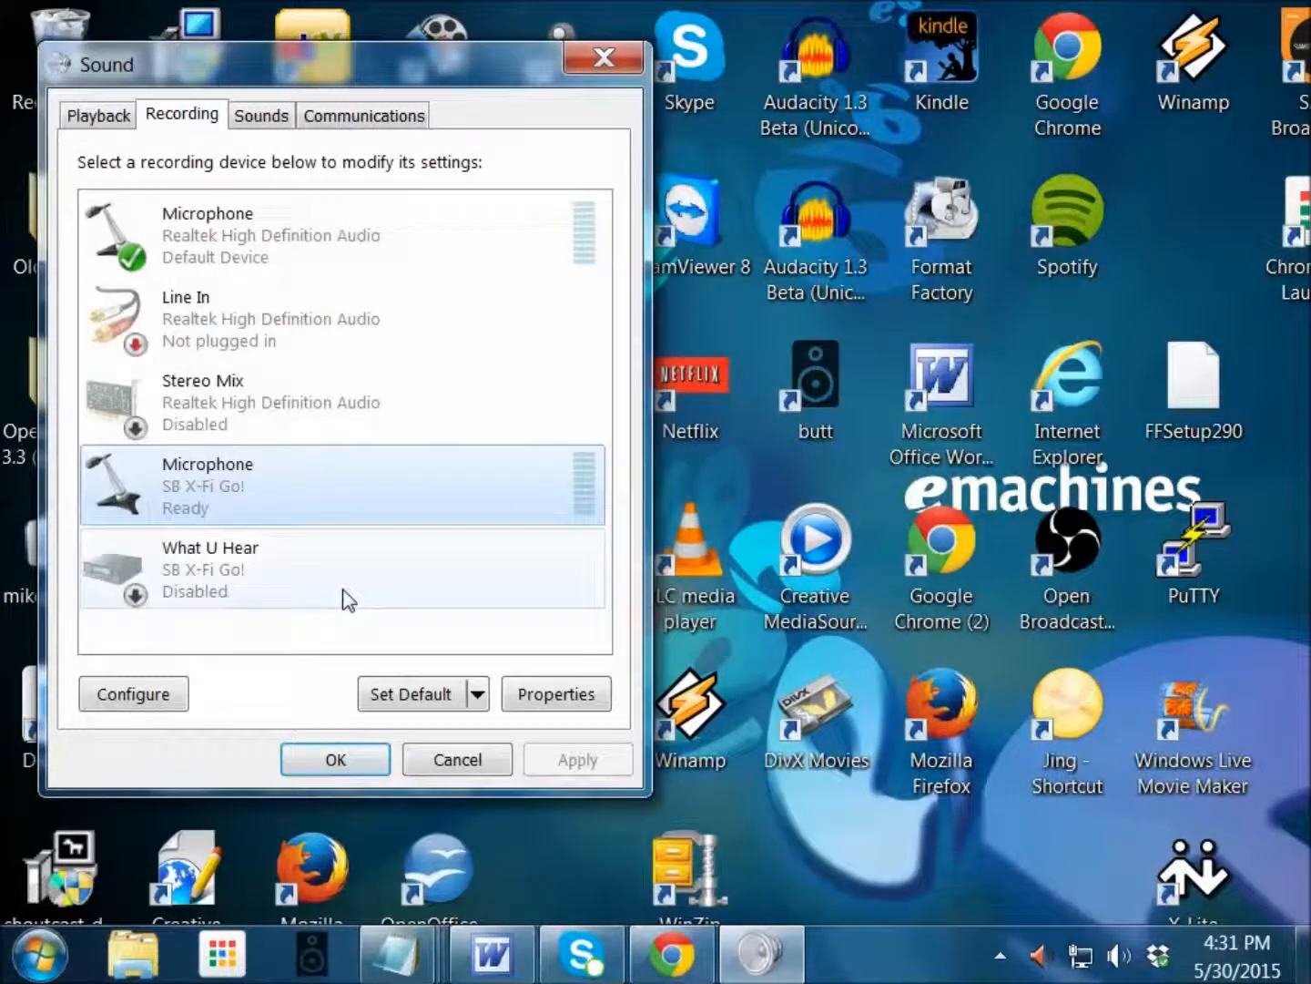
# Look over the playback devices and check the Realtek High Definition Audio microphone's volume and boost levels.
pyautogui.click(120, 122)
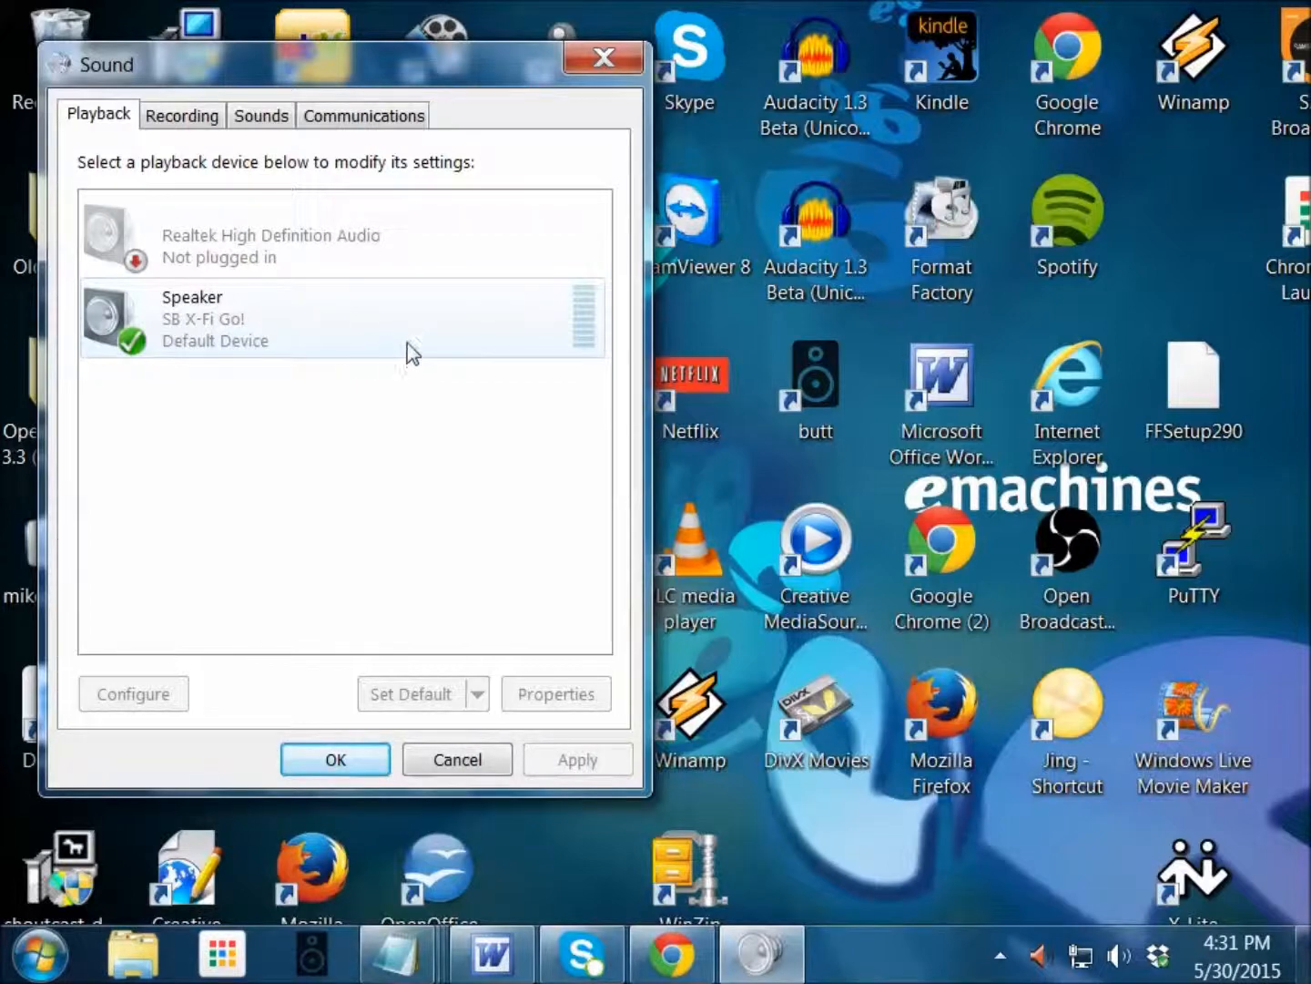
pyautogui.click(190, 119)
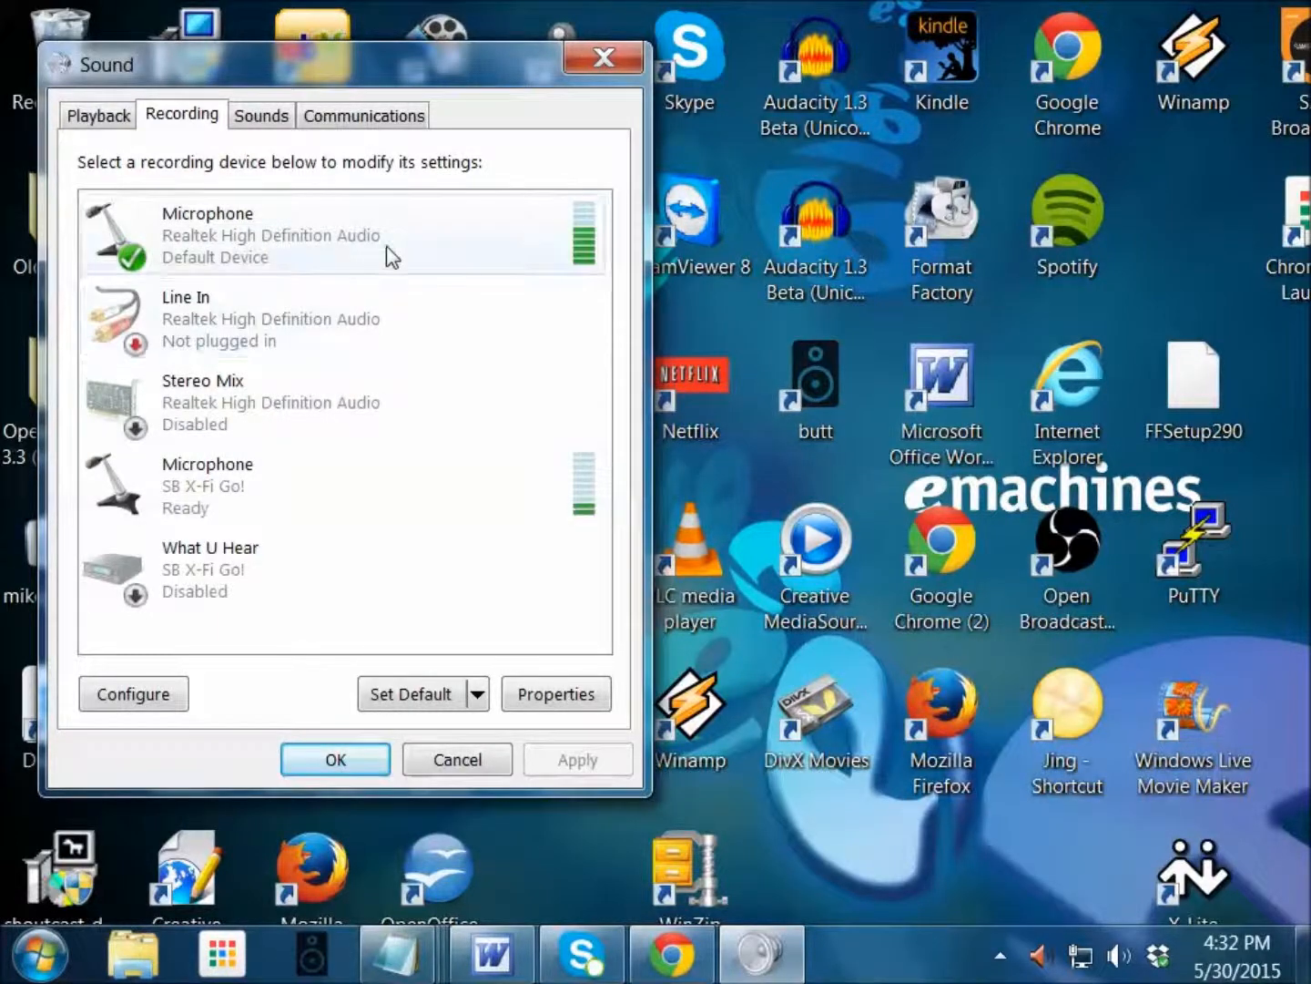
pyautogui.doubleClick(290, 258)
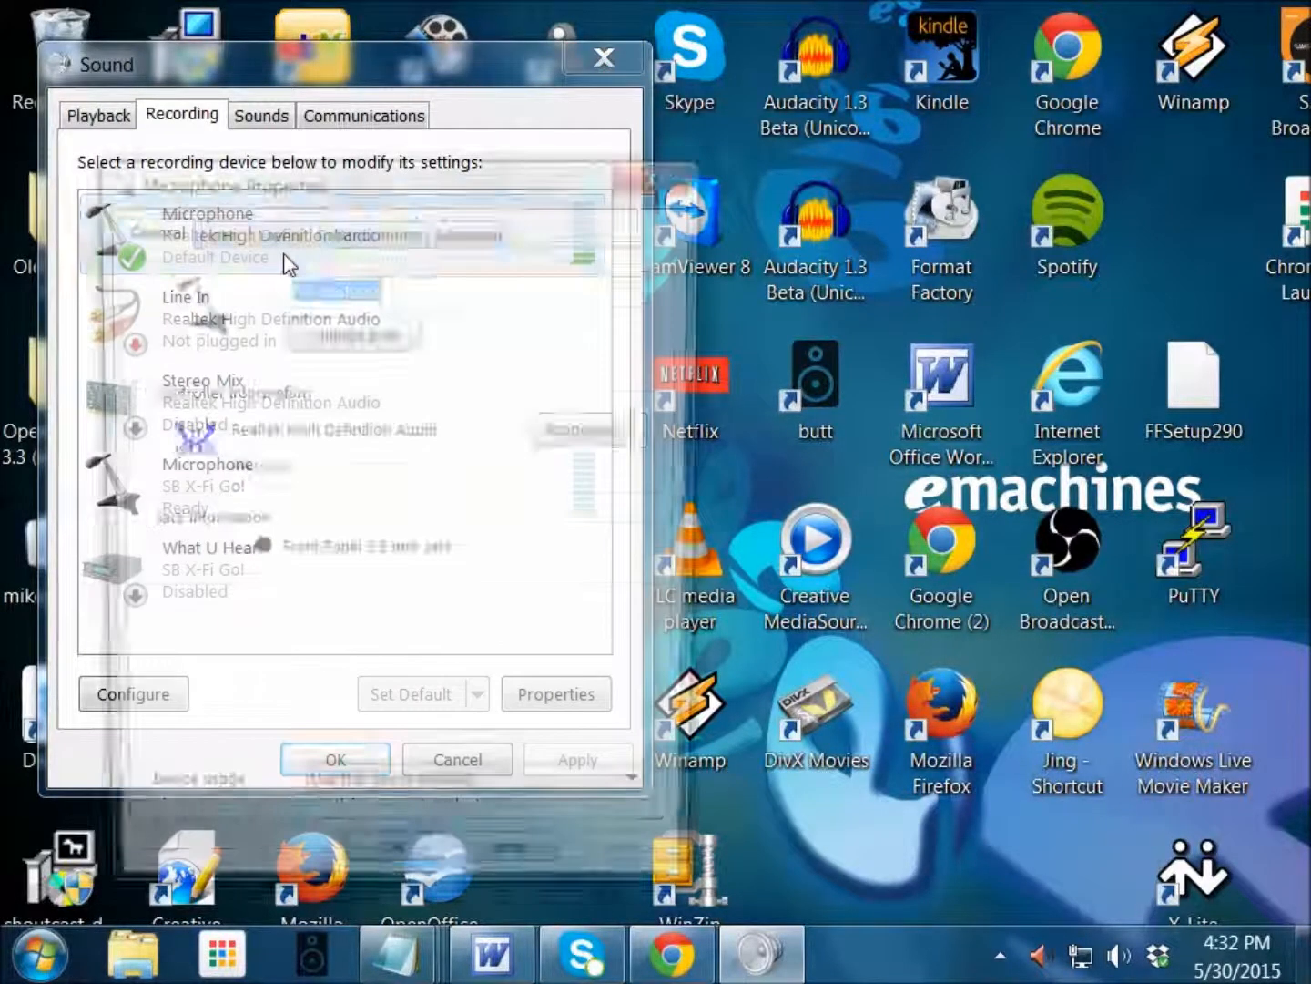
pyautogui.click(275, 228)
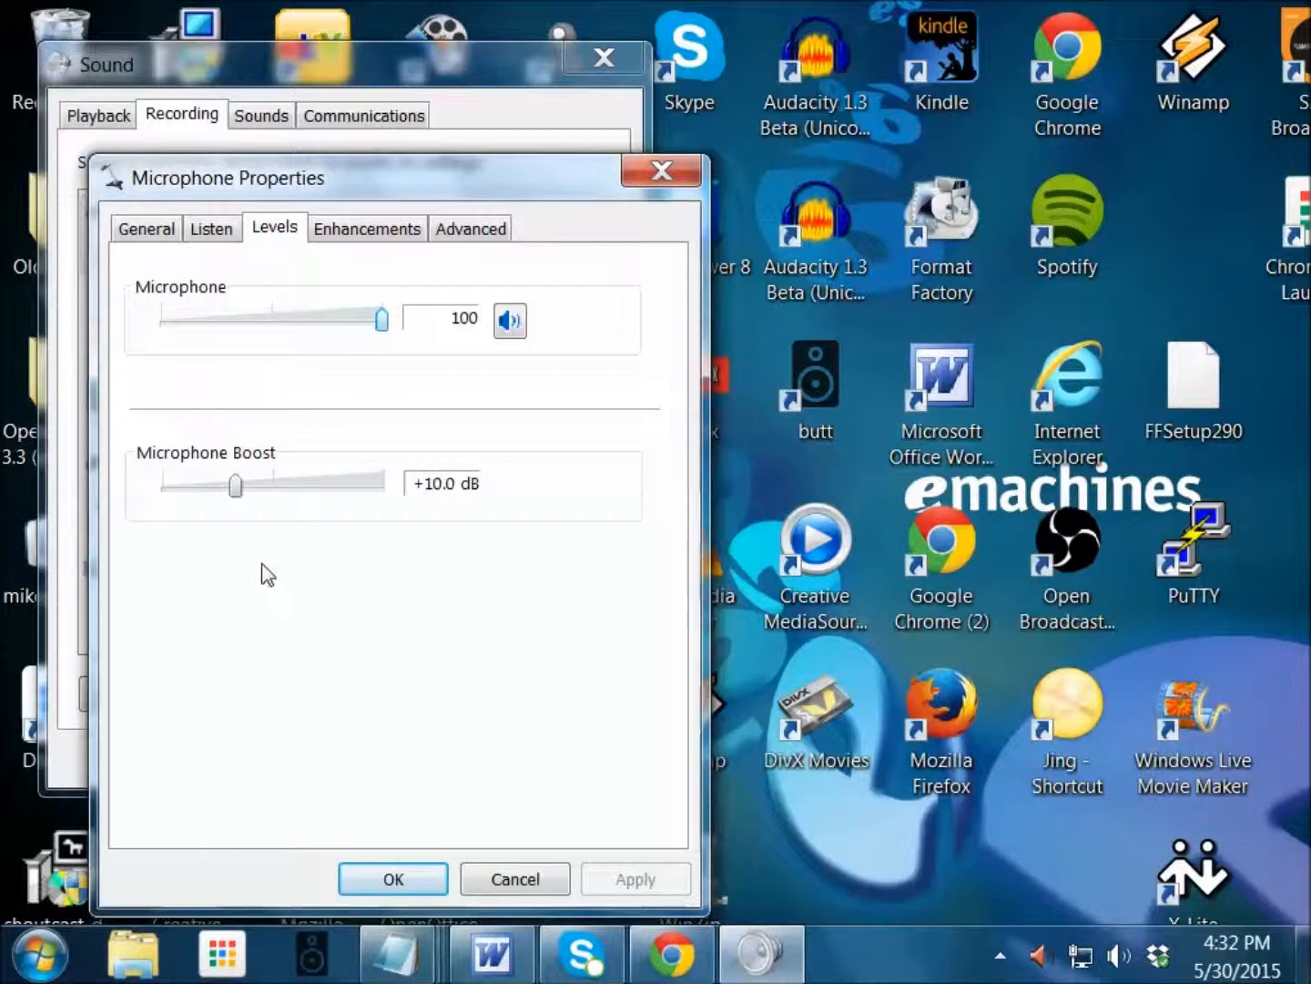
pyautogui.click(411, 879)
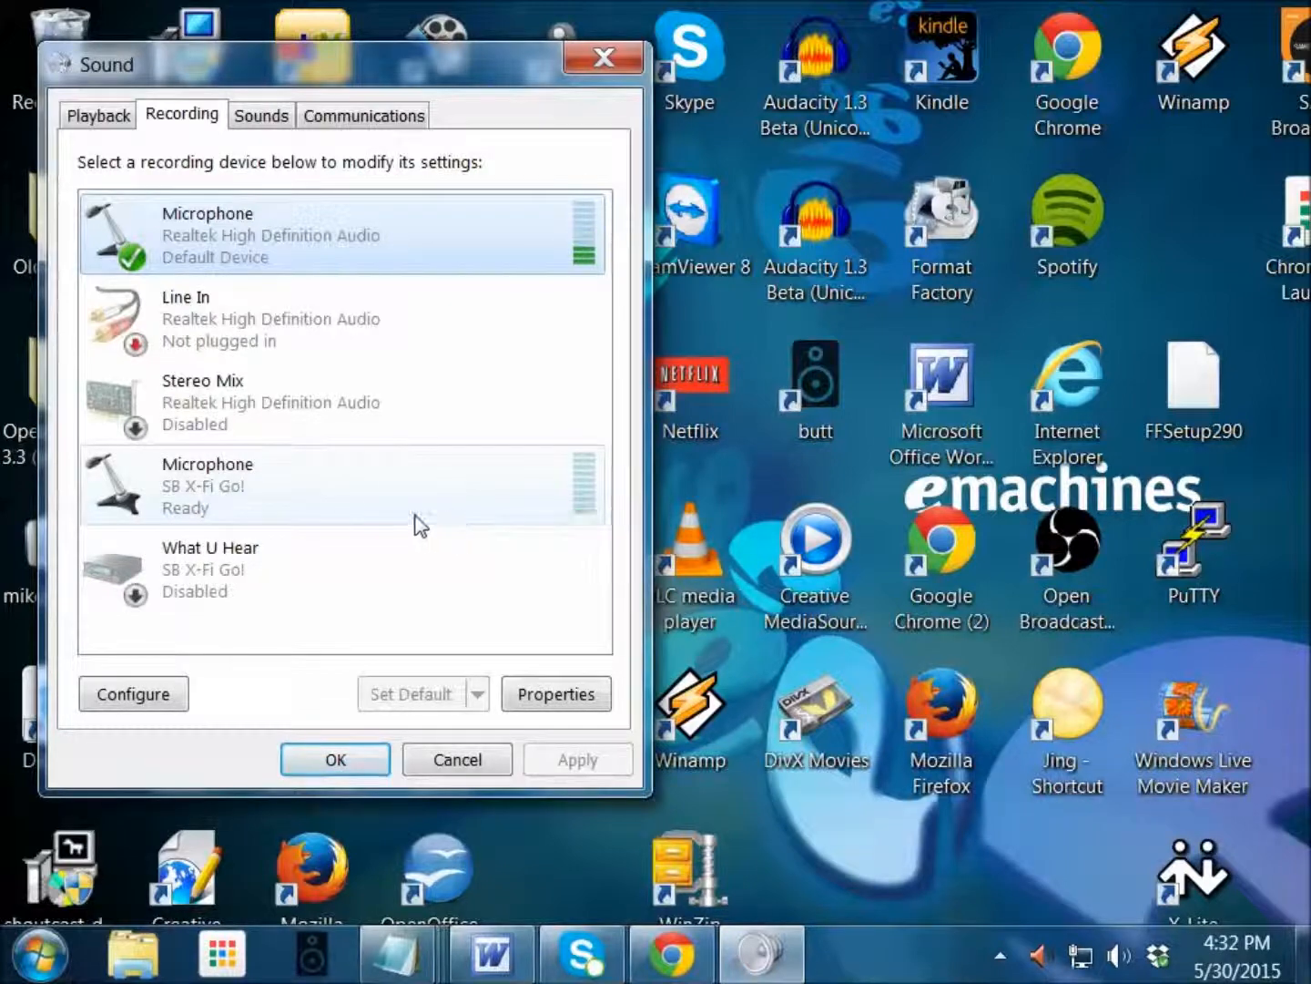
# Check the SB X-Fi Go! microphone's level, boost option, default format and exclusive mode settings.
pyautogui.doubleClick(281, 497)
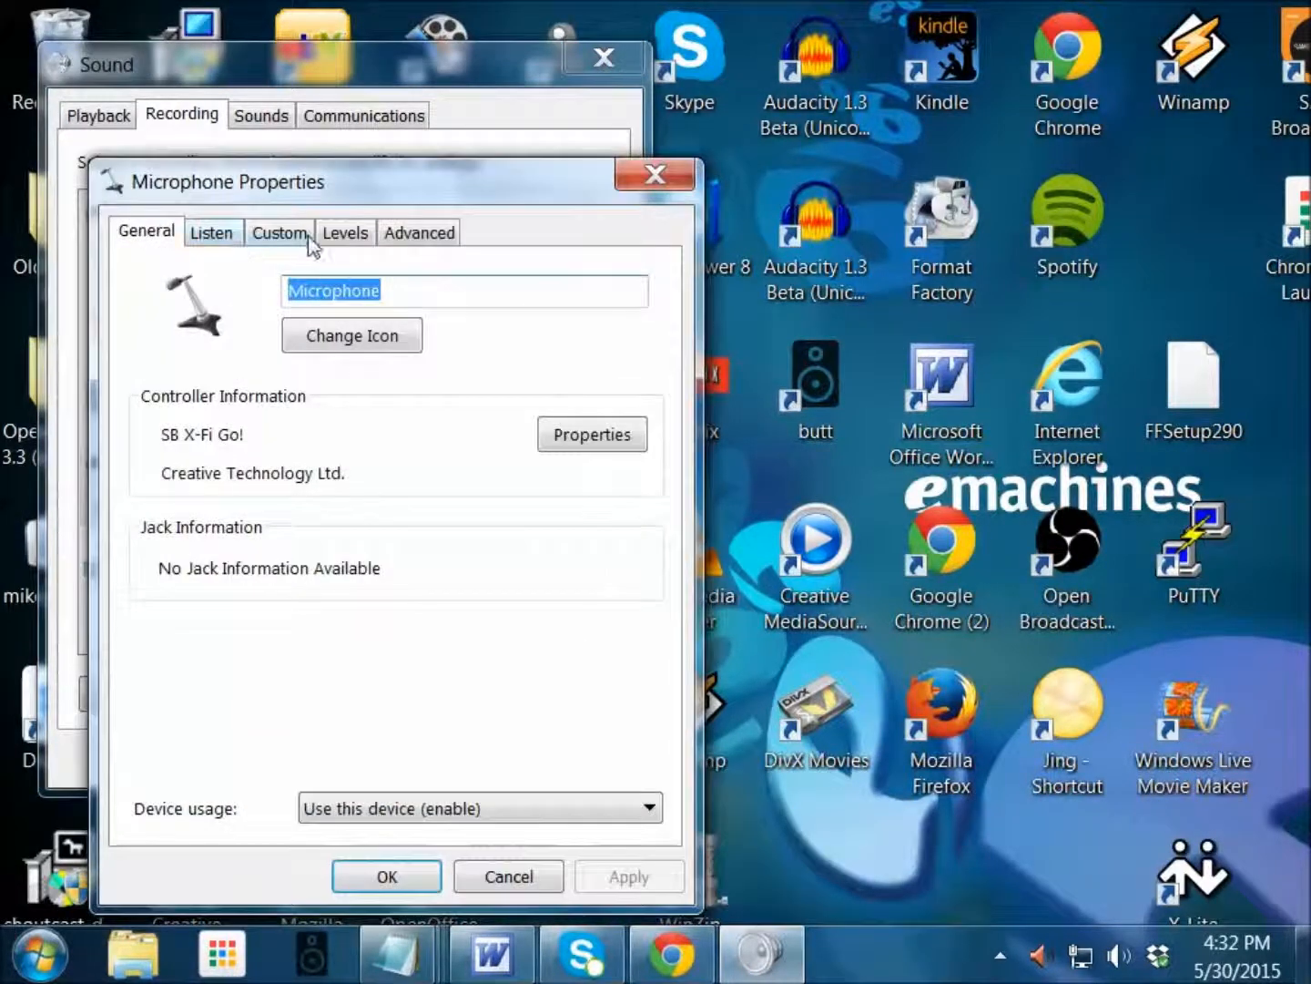
pyautogui.click(332, 234)
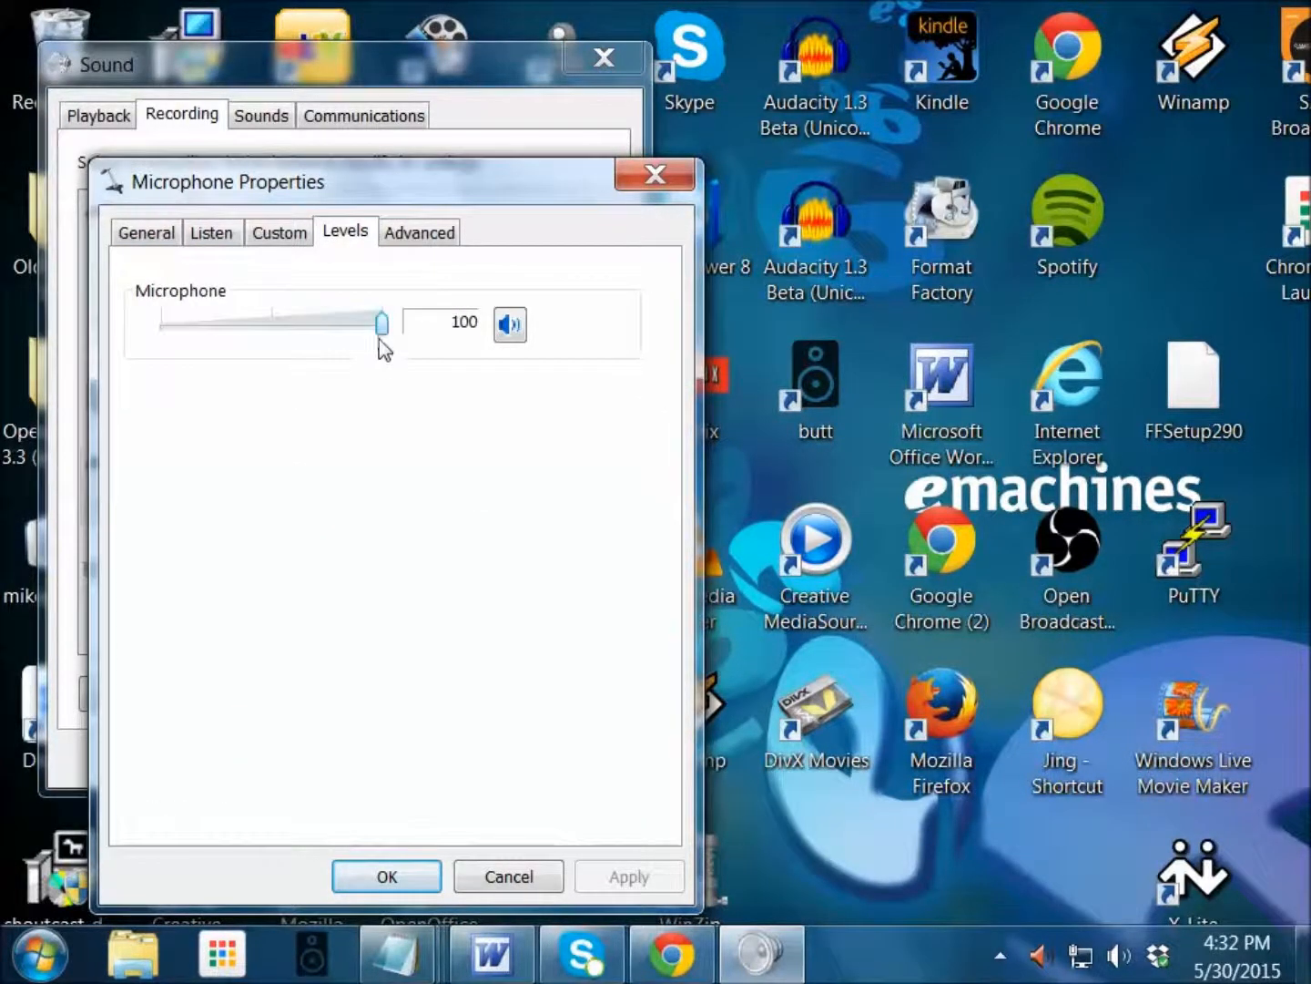
pyautogui.click(268, 235)
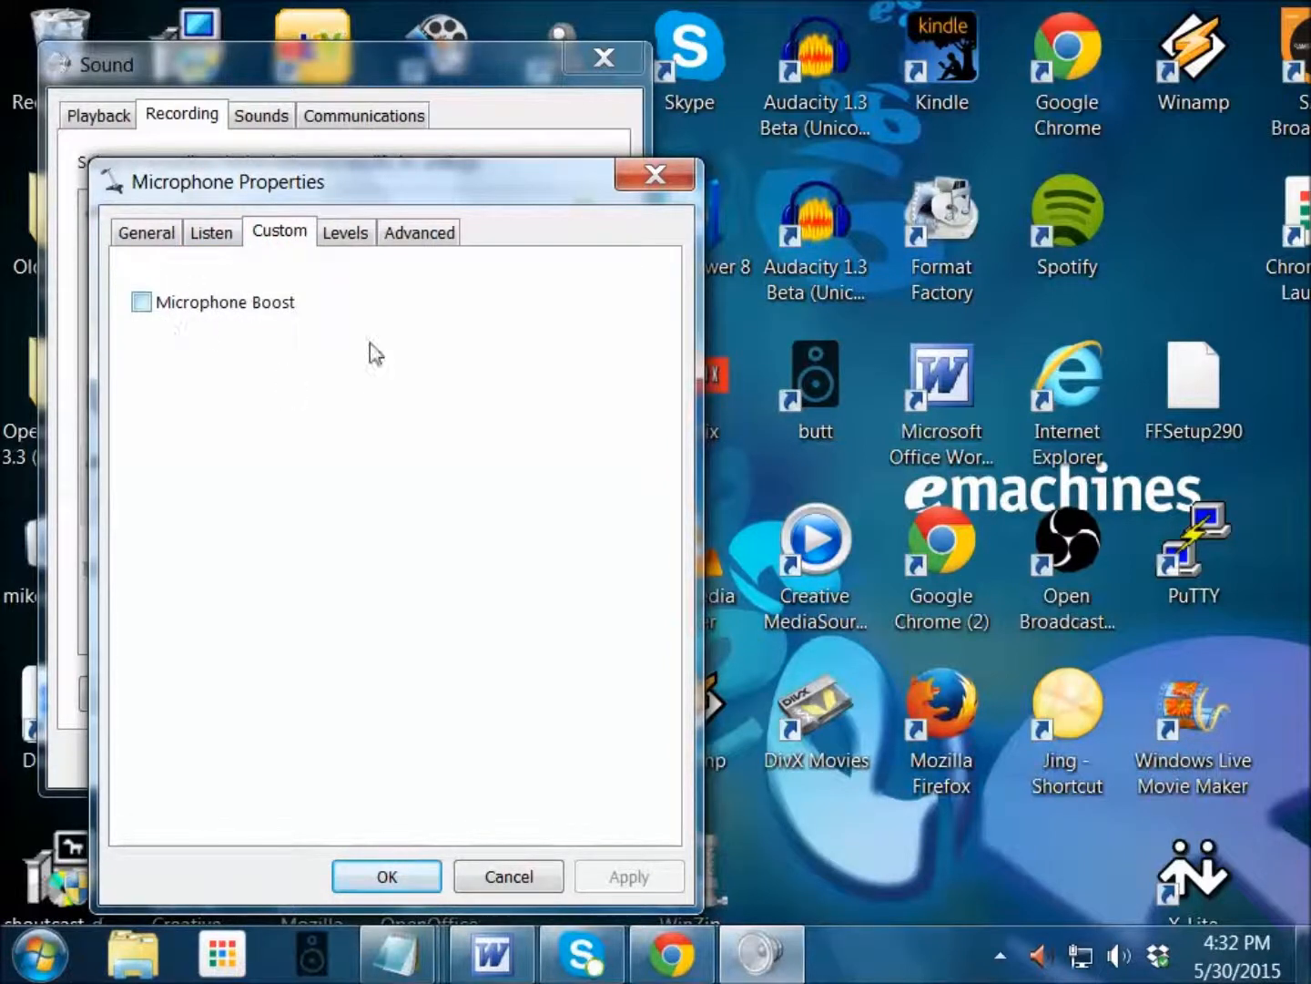
pyautogui.click(413, 238)
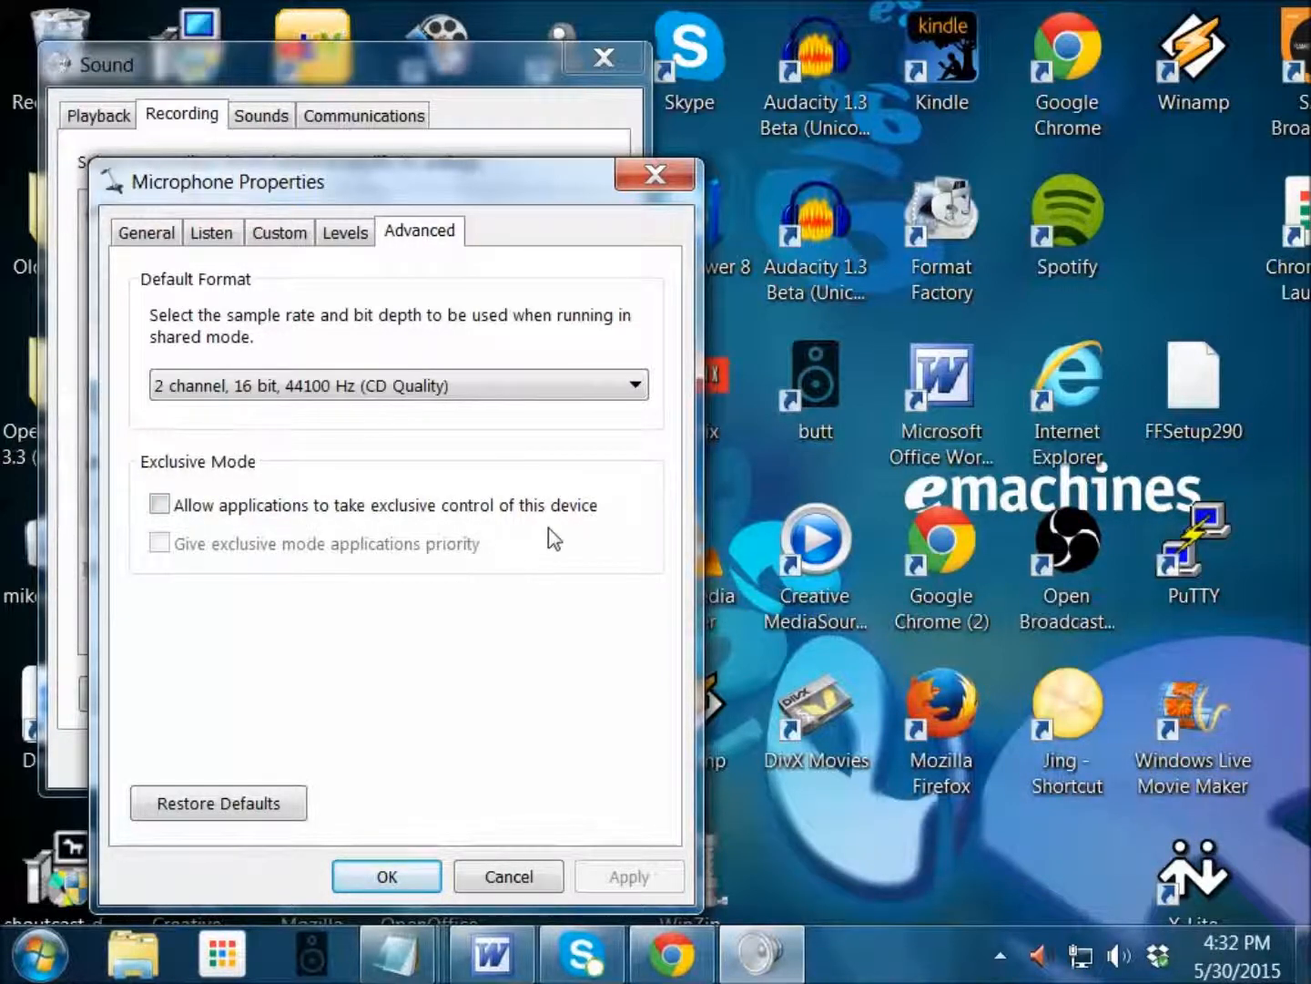
pyautogui.click(391, 875)
# Check the default format and exclusive mode settings of the Realtek High Definition Audio microphone.
pyautogui.doubleClick(260, 241)
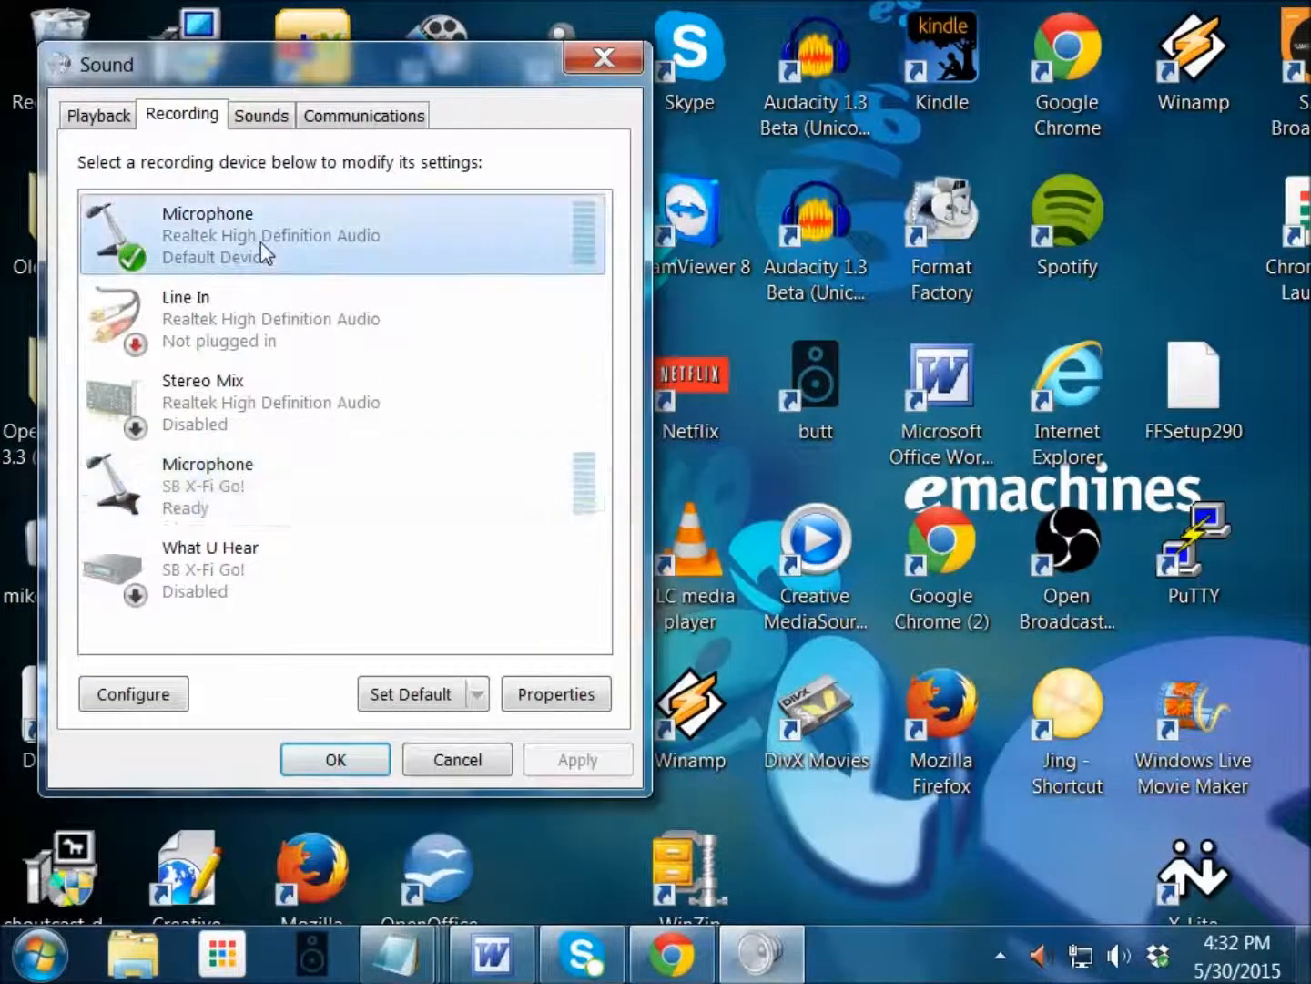
pyautogui.click(475, 232)
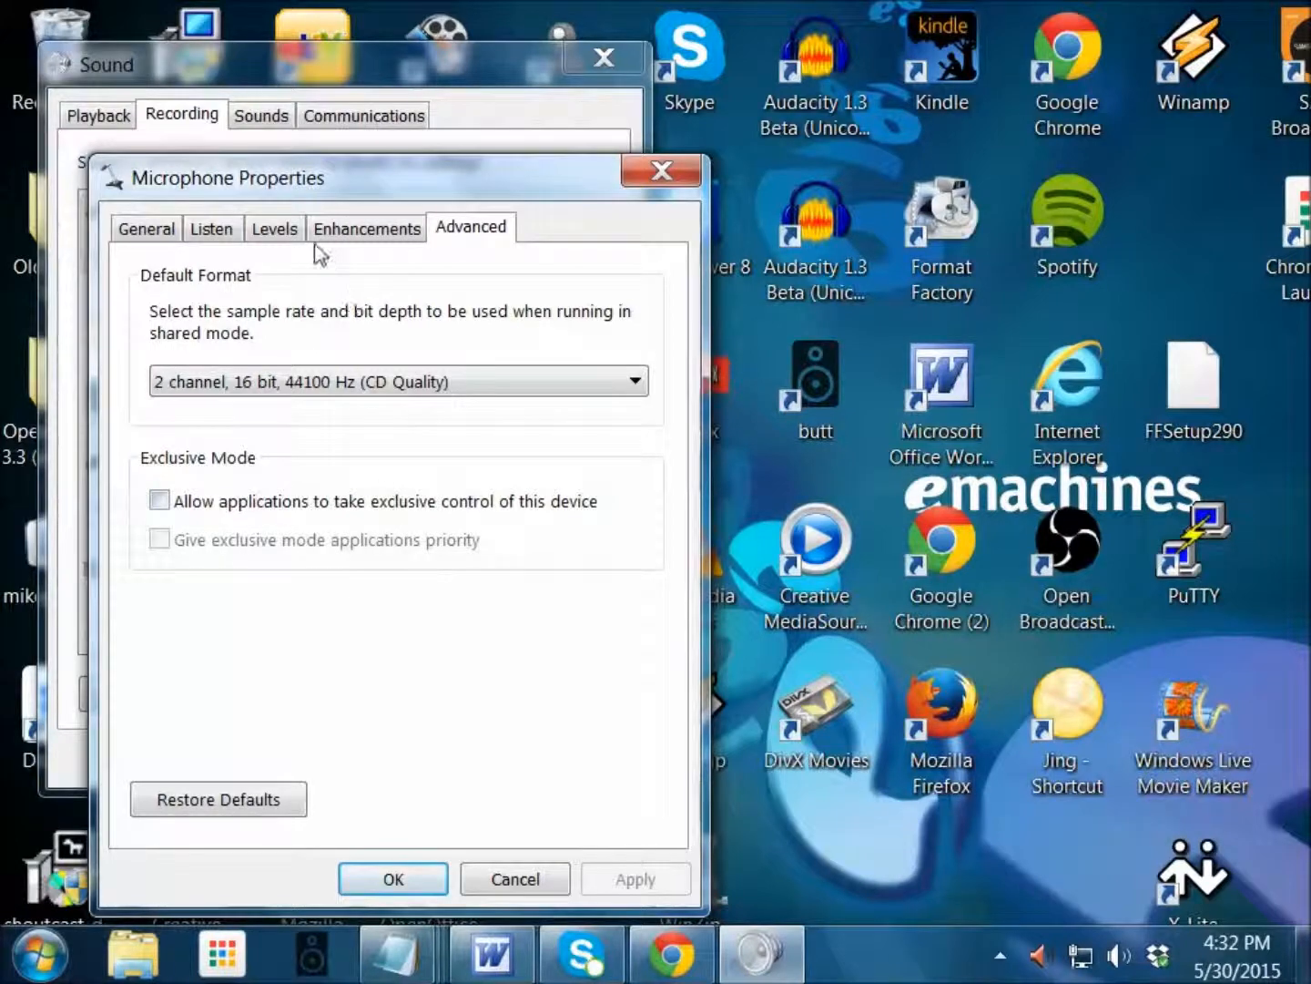
pyautogui.click(386, 879)
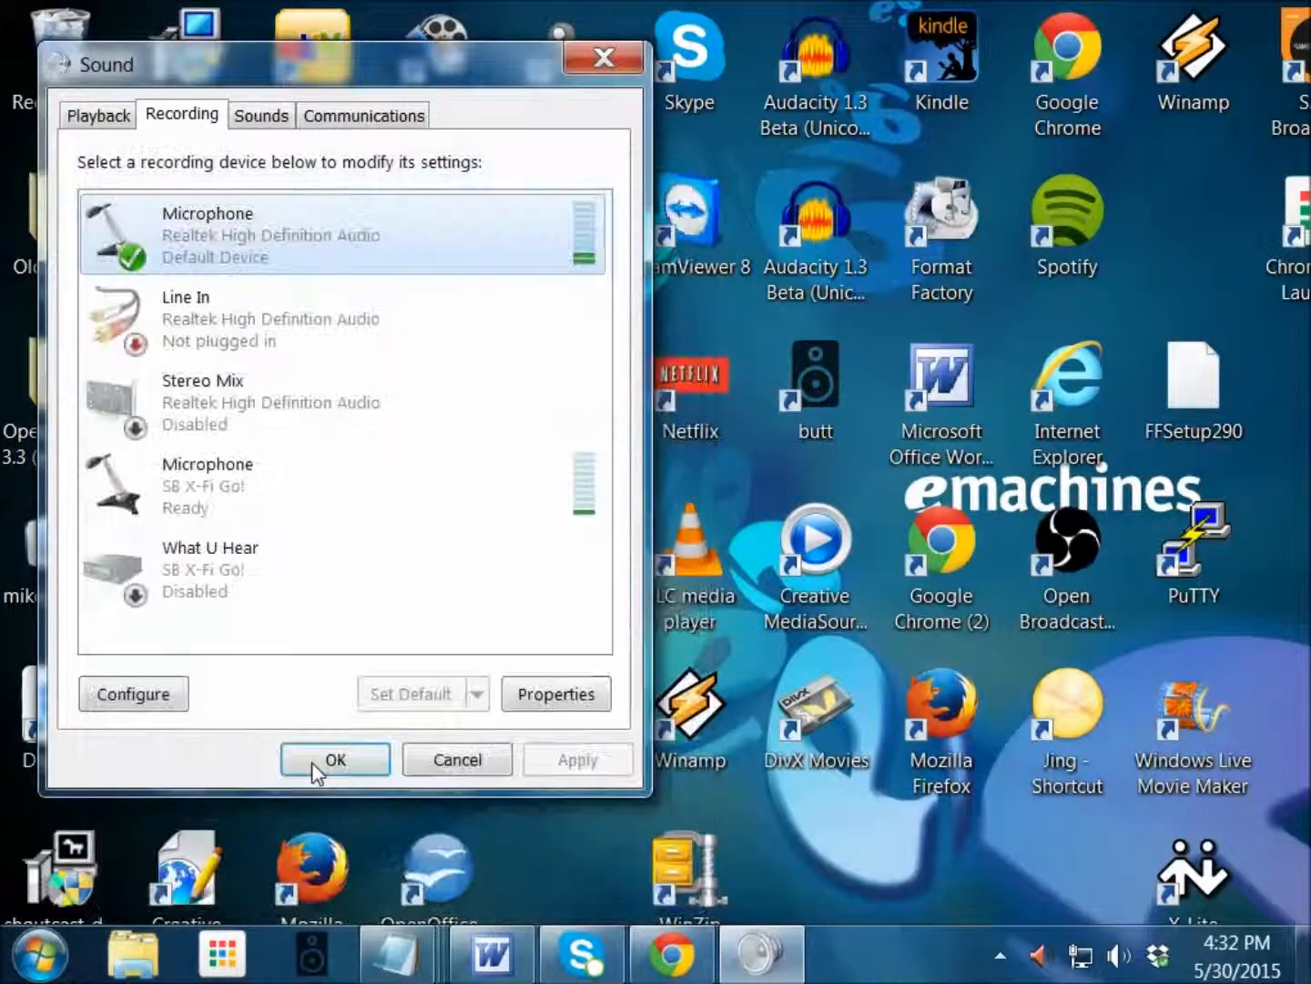
# Check the speaker and microphone levels of the SB X-Fi Go! playback device, and close the sound settings.
pyautogui.click(91, 119)
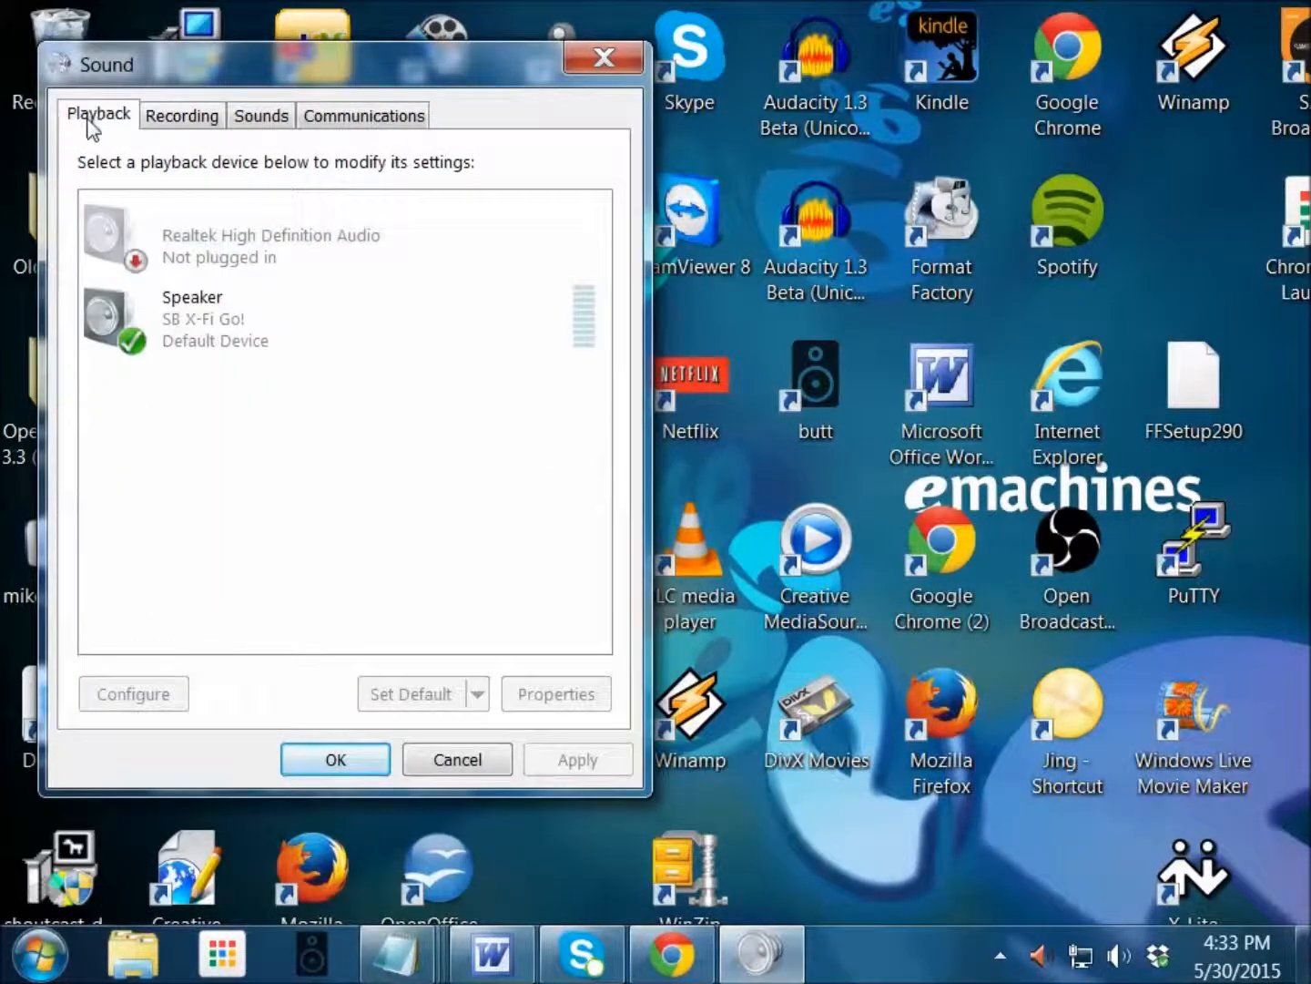
pyautogui.doubleClick(266, 339)
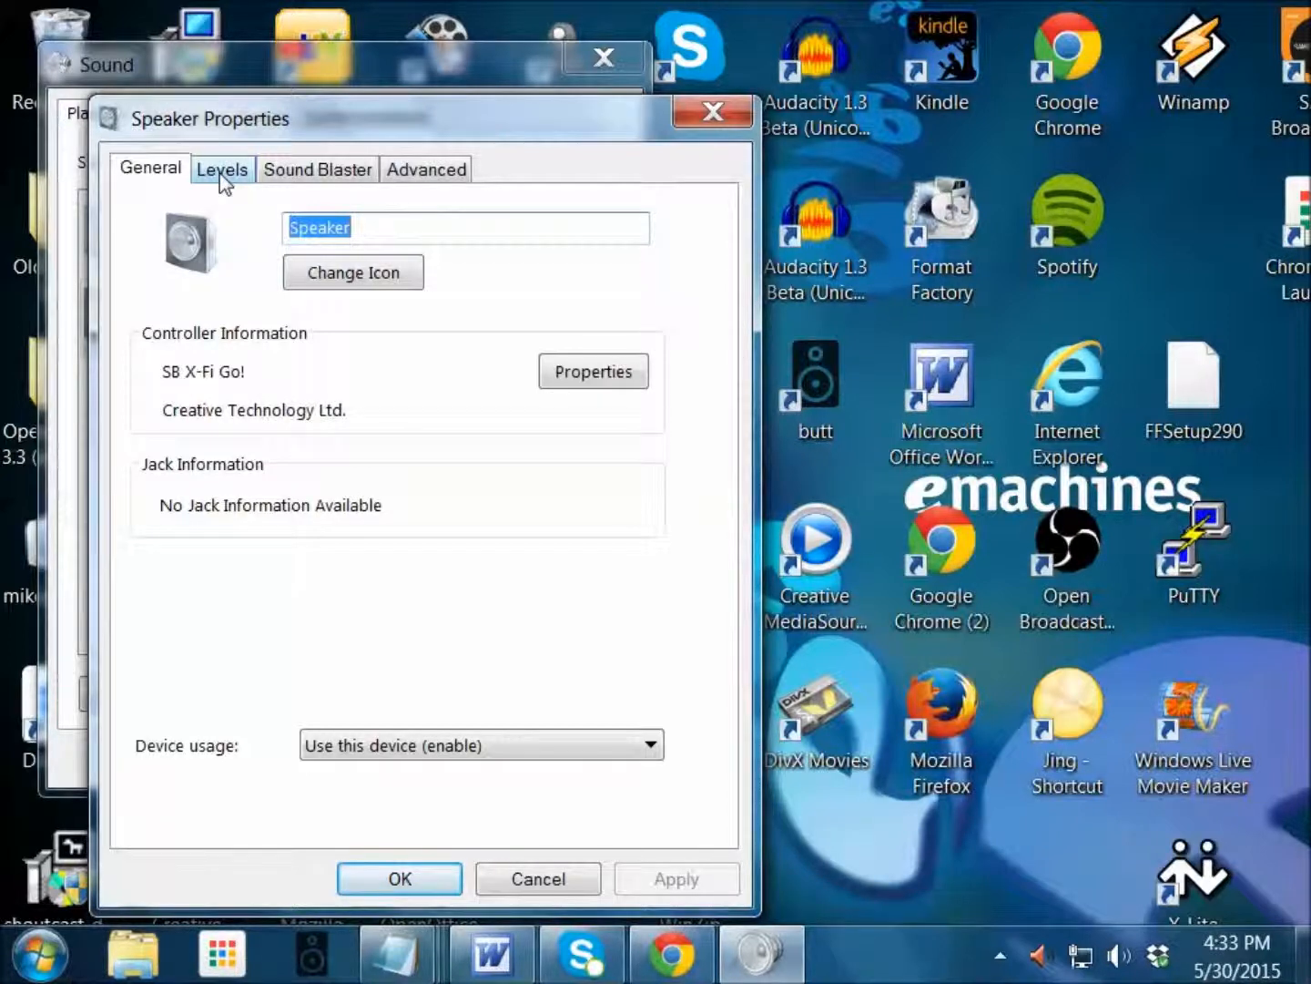
pyautogui.click(224, 182)
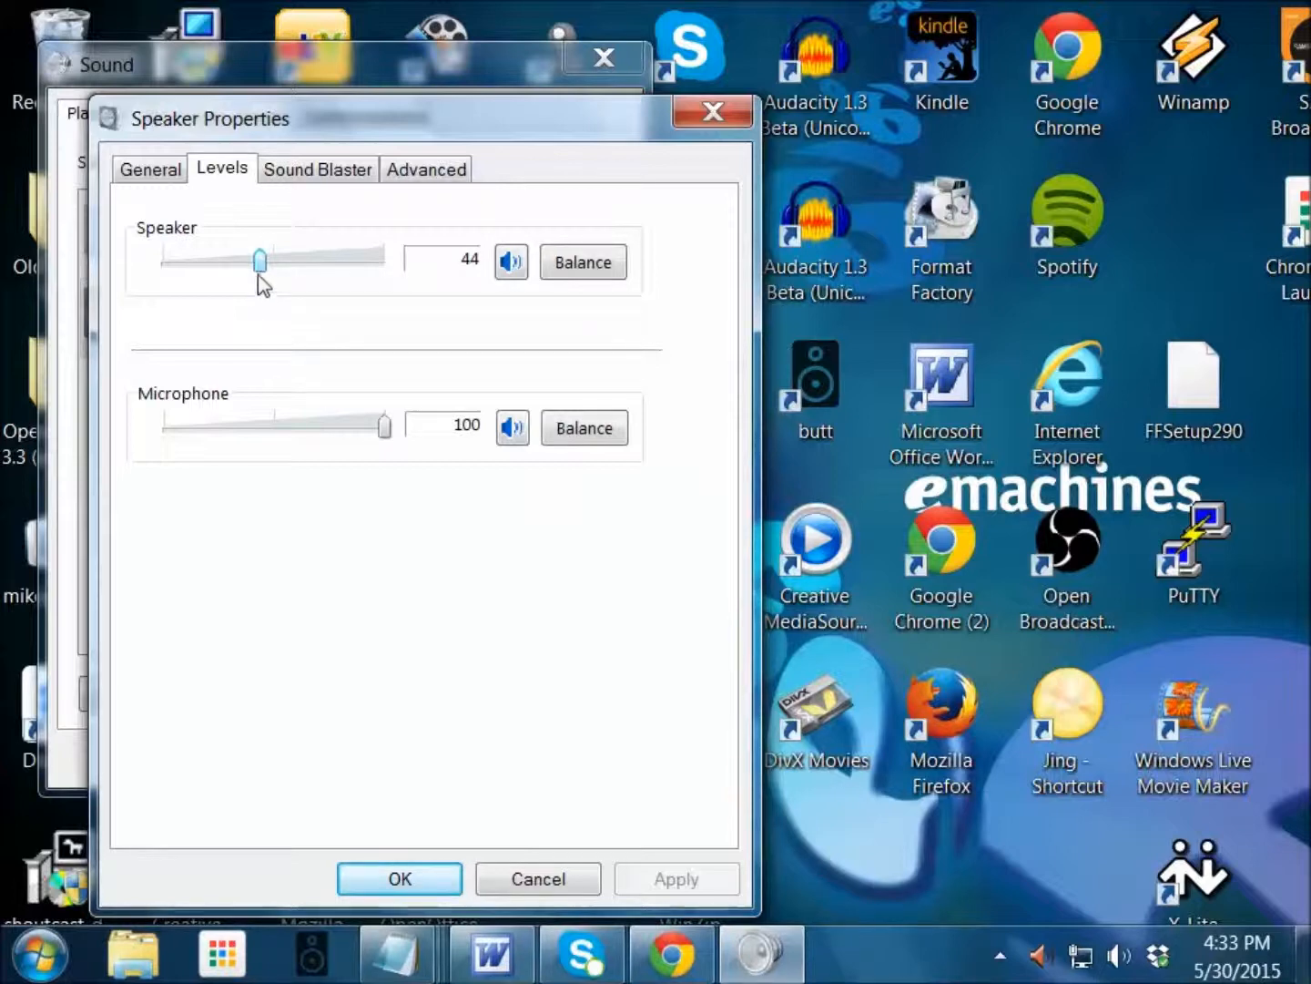
pyautogui.click(420, 869)
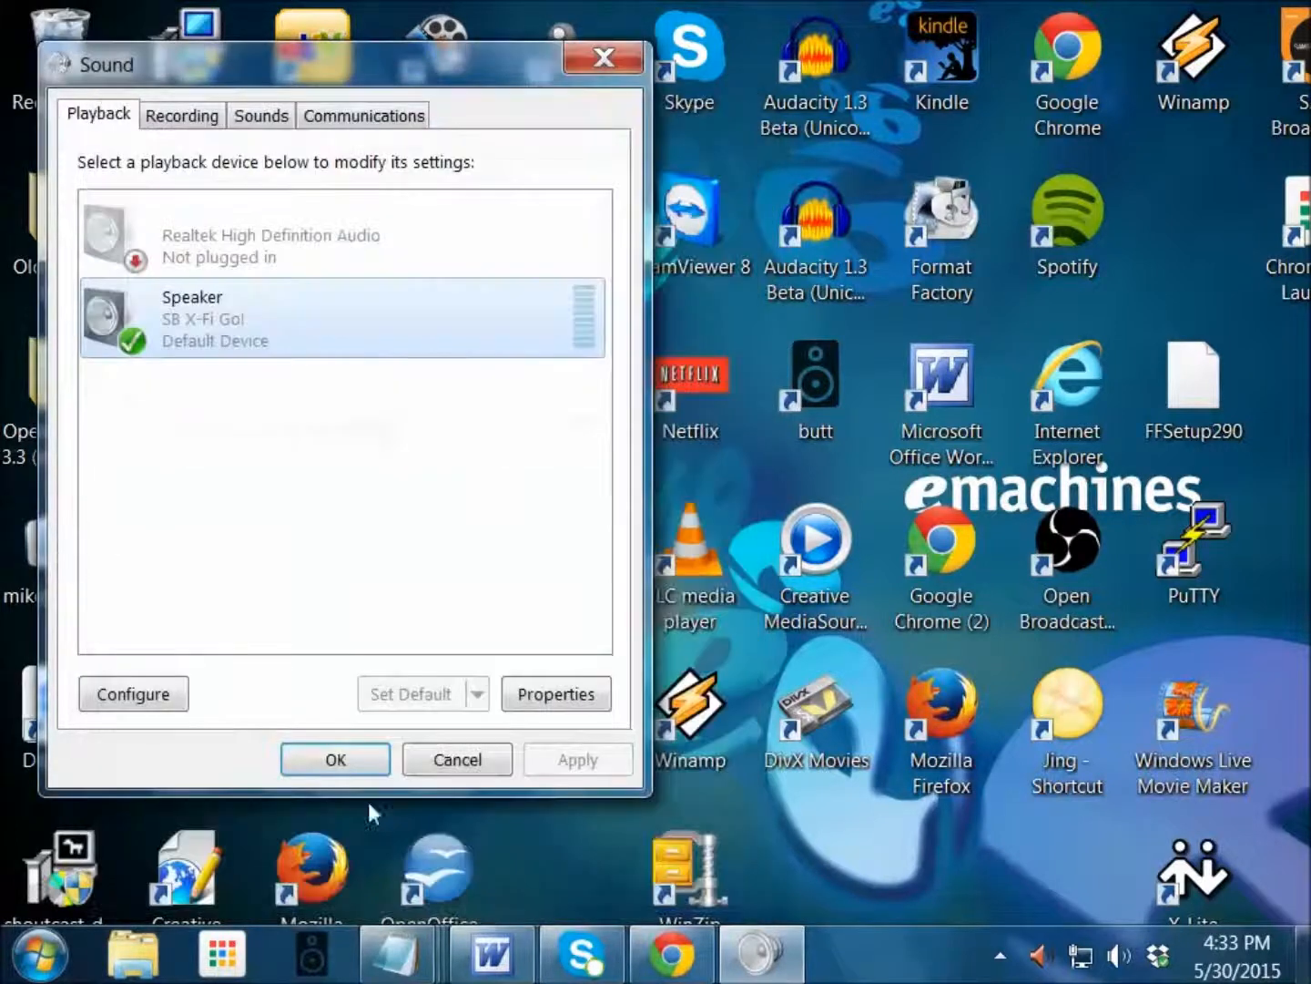
pyautogui.click(352, 758)
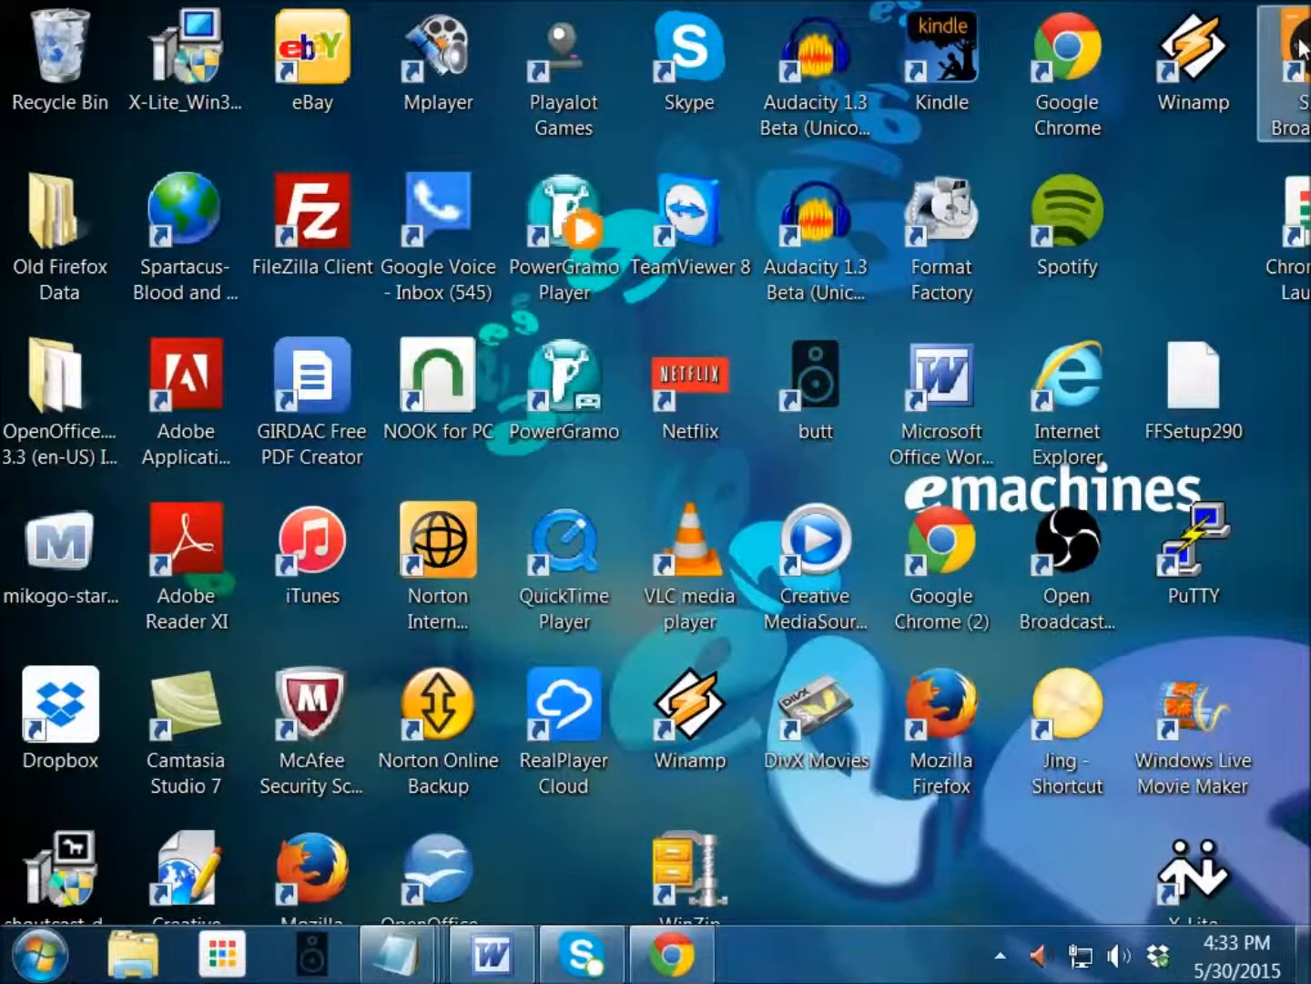
# Open SAM Broadcaster PRO and set the first MP3 encoder's server type to ShoutCast.
pyautogui.click(1302, 47)
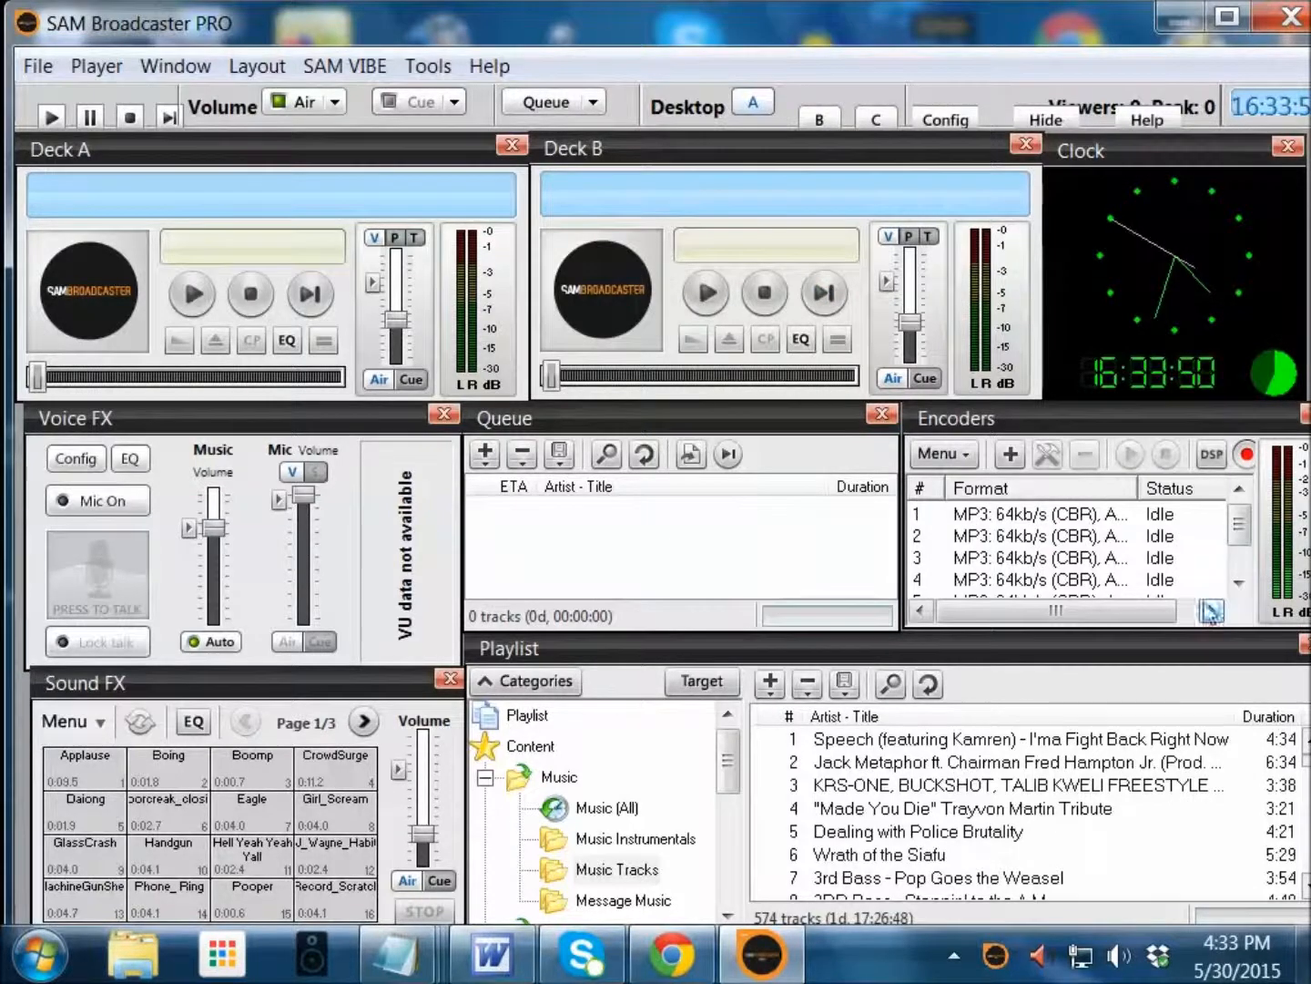
pyautogui.doubleClick(1027, 520)
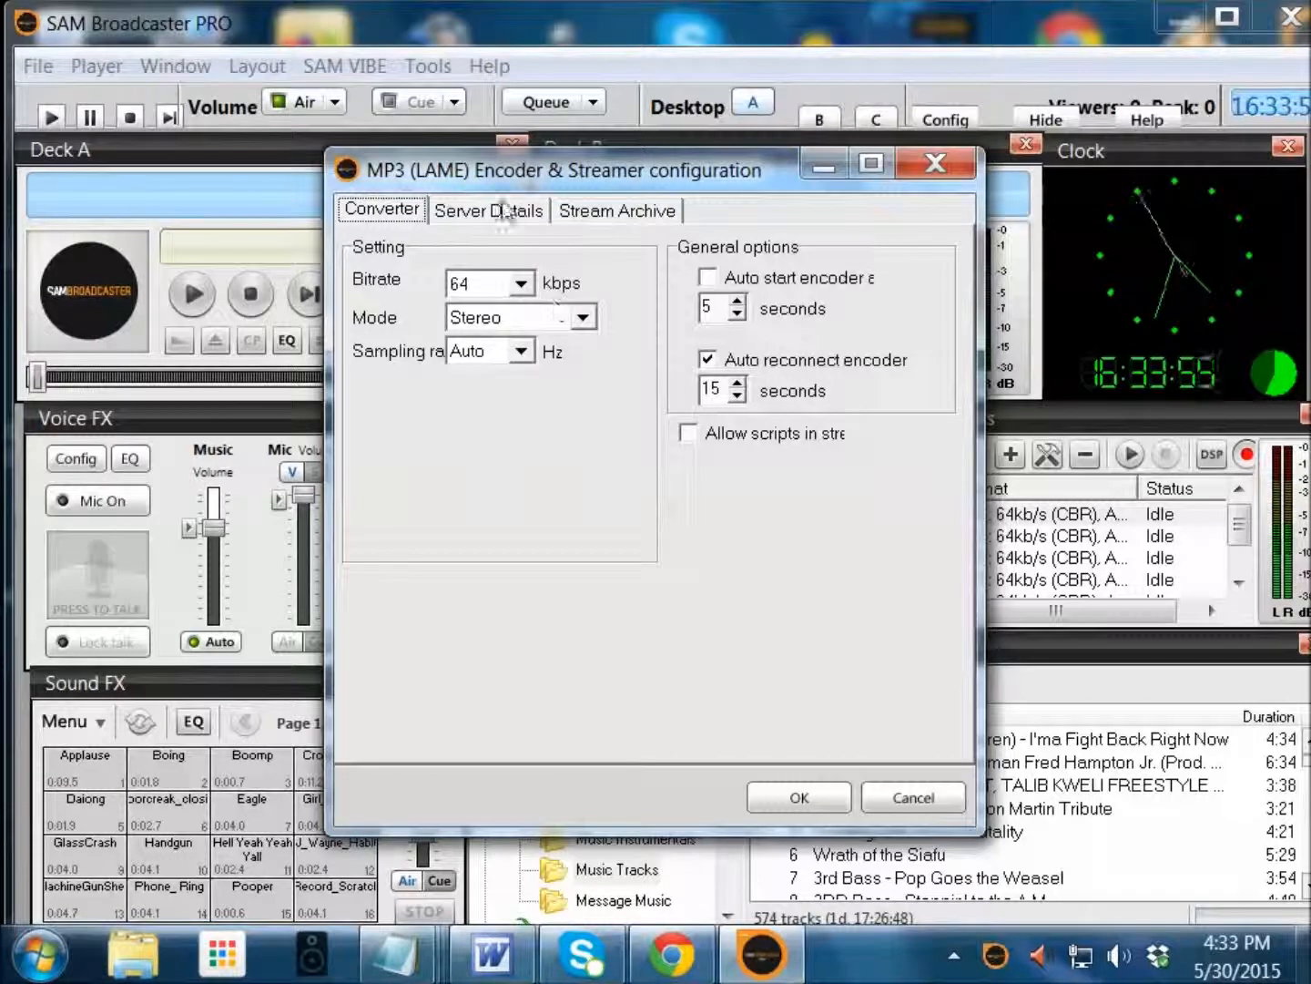
pyautogui.click(513, 219)
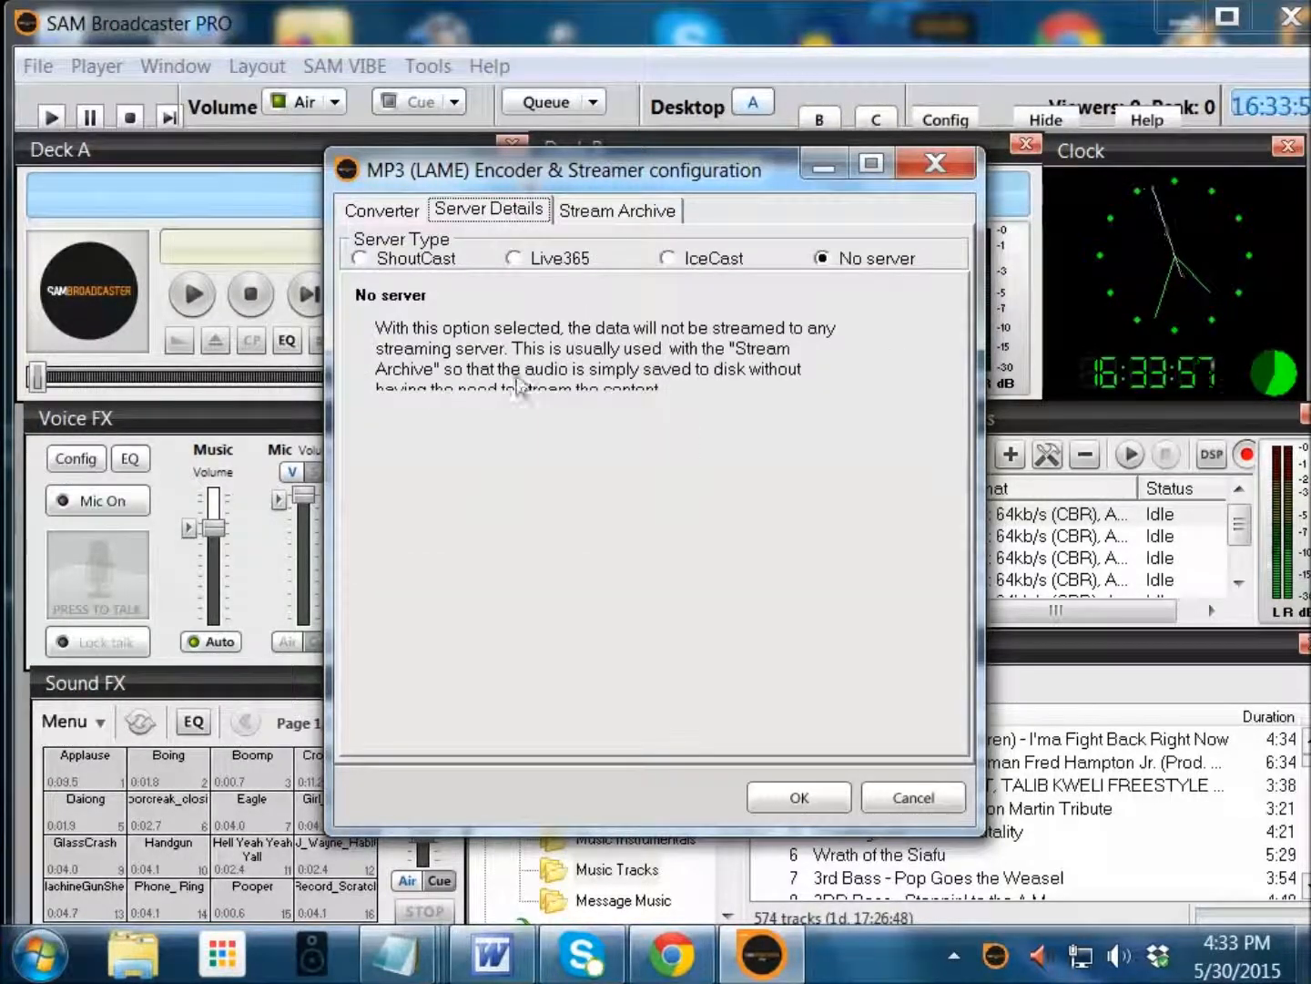
pyautogui.click(392, 262)
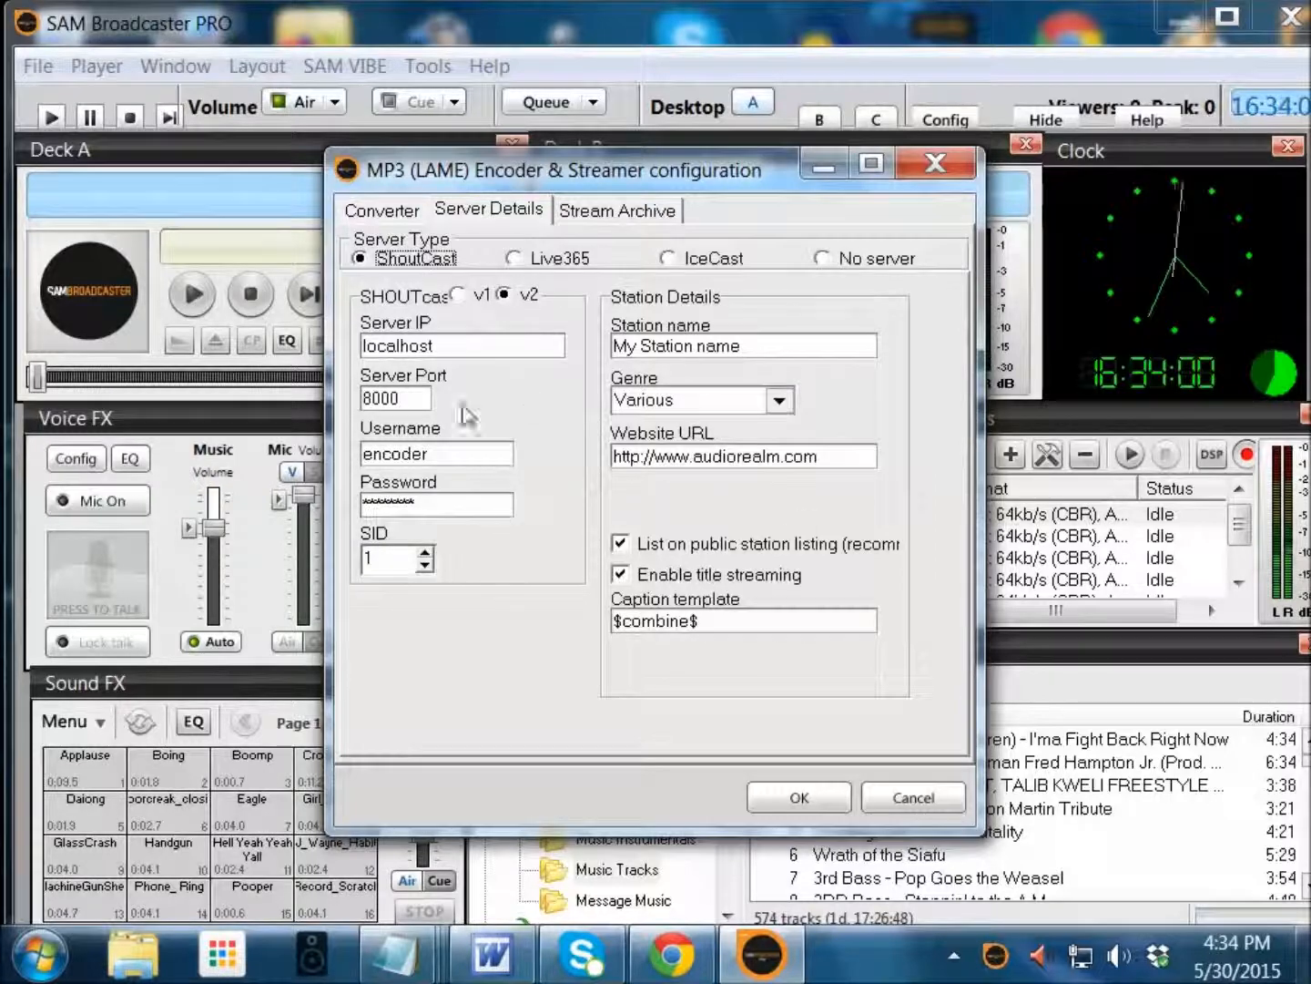
# Review the first encoder's stream archive filename and converter options, and accept the encoder configuration.
pyautogui.click(602, 211)
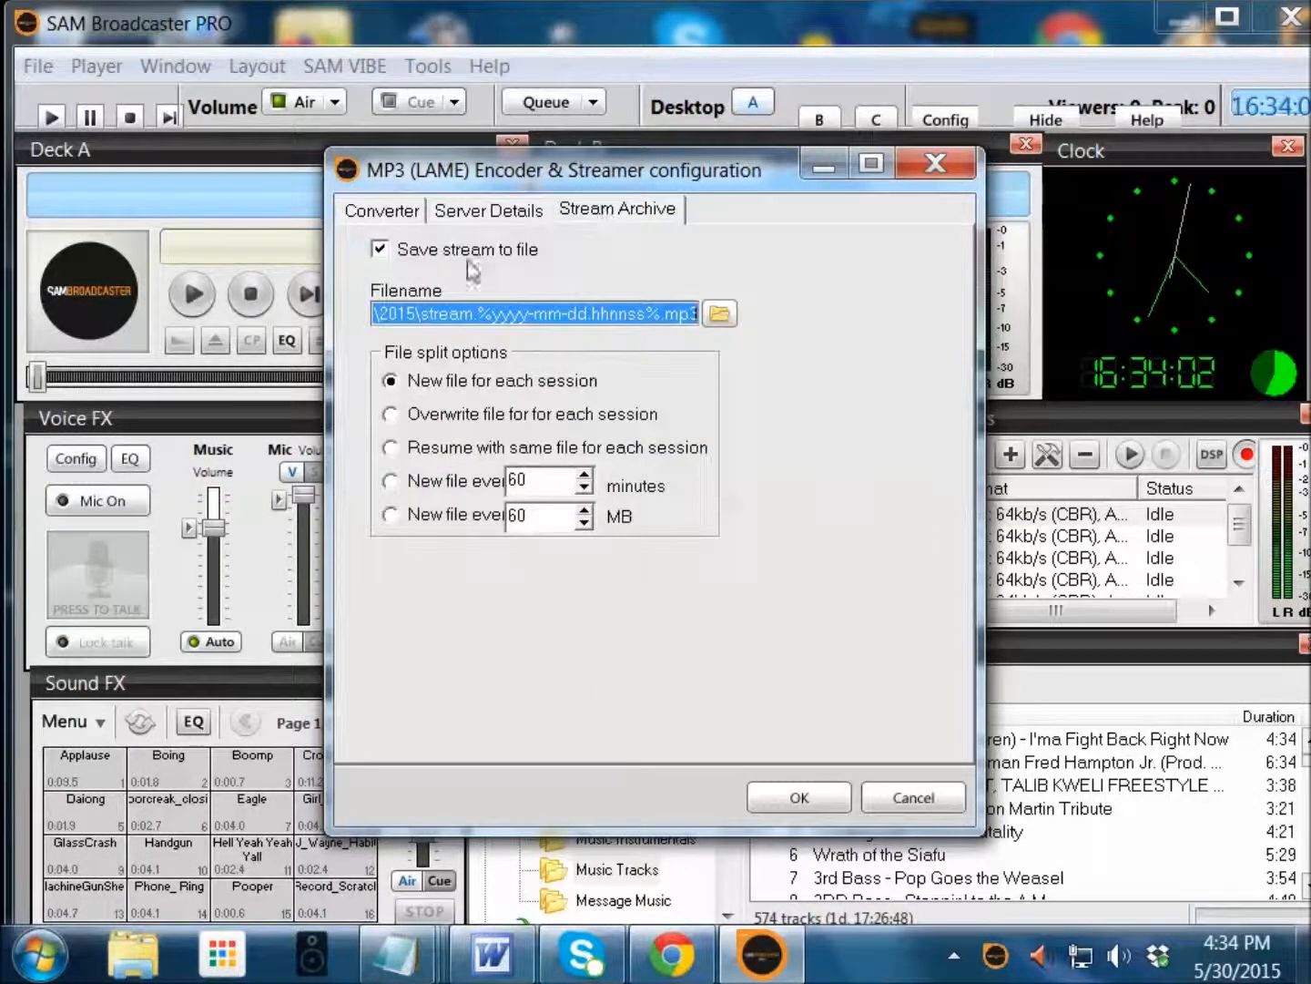
pyautogui.click(720, 315)
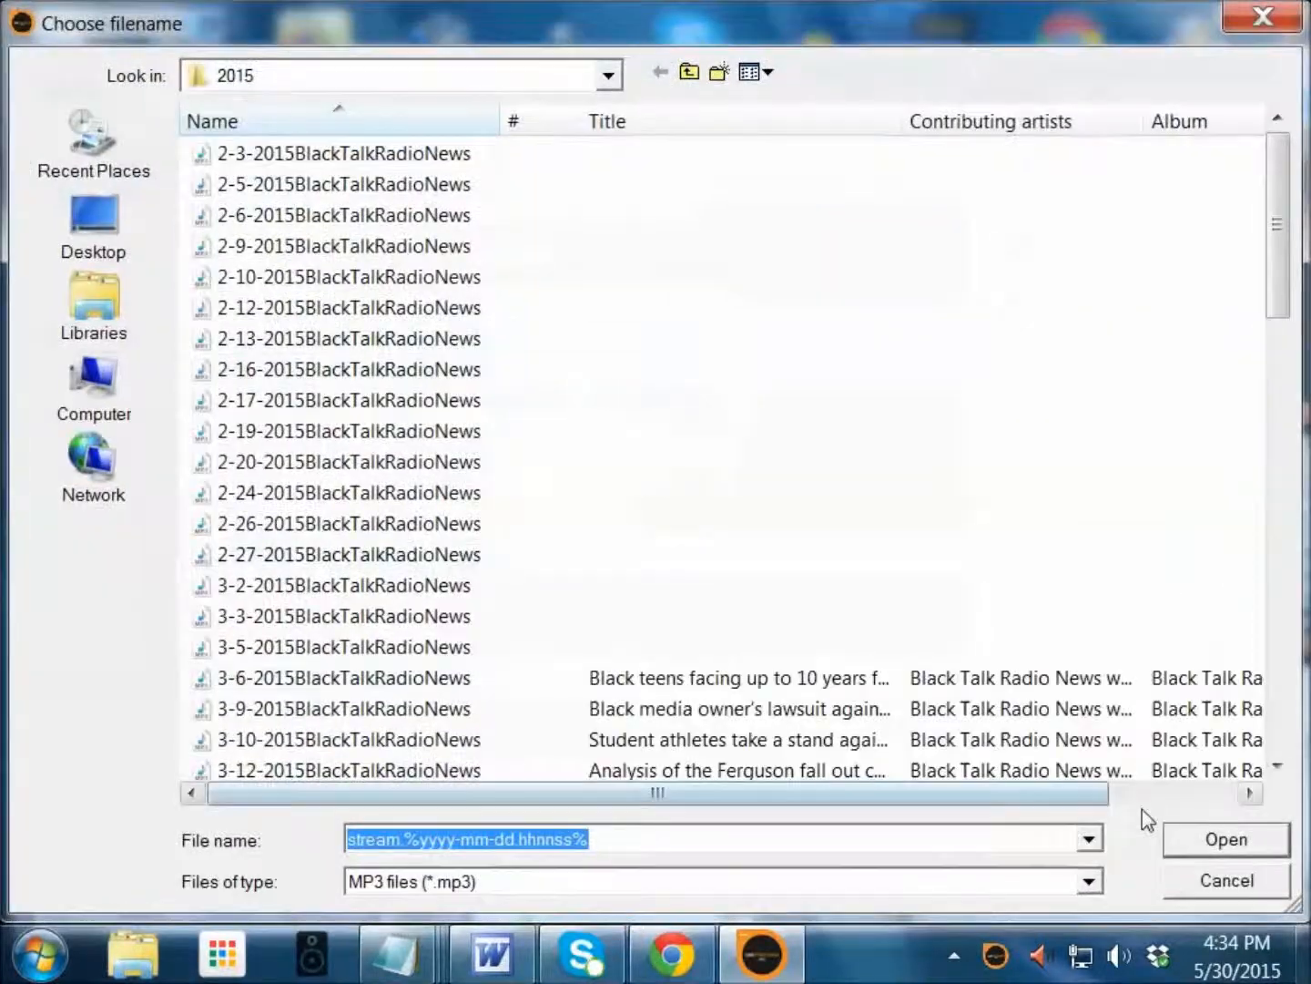
pyautogui.click(1201, 887)
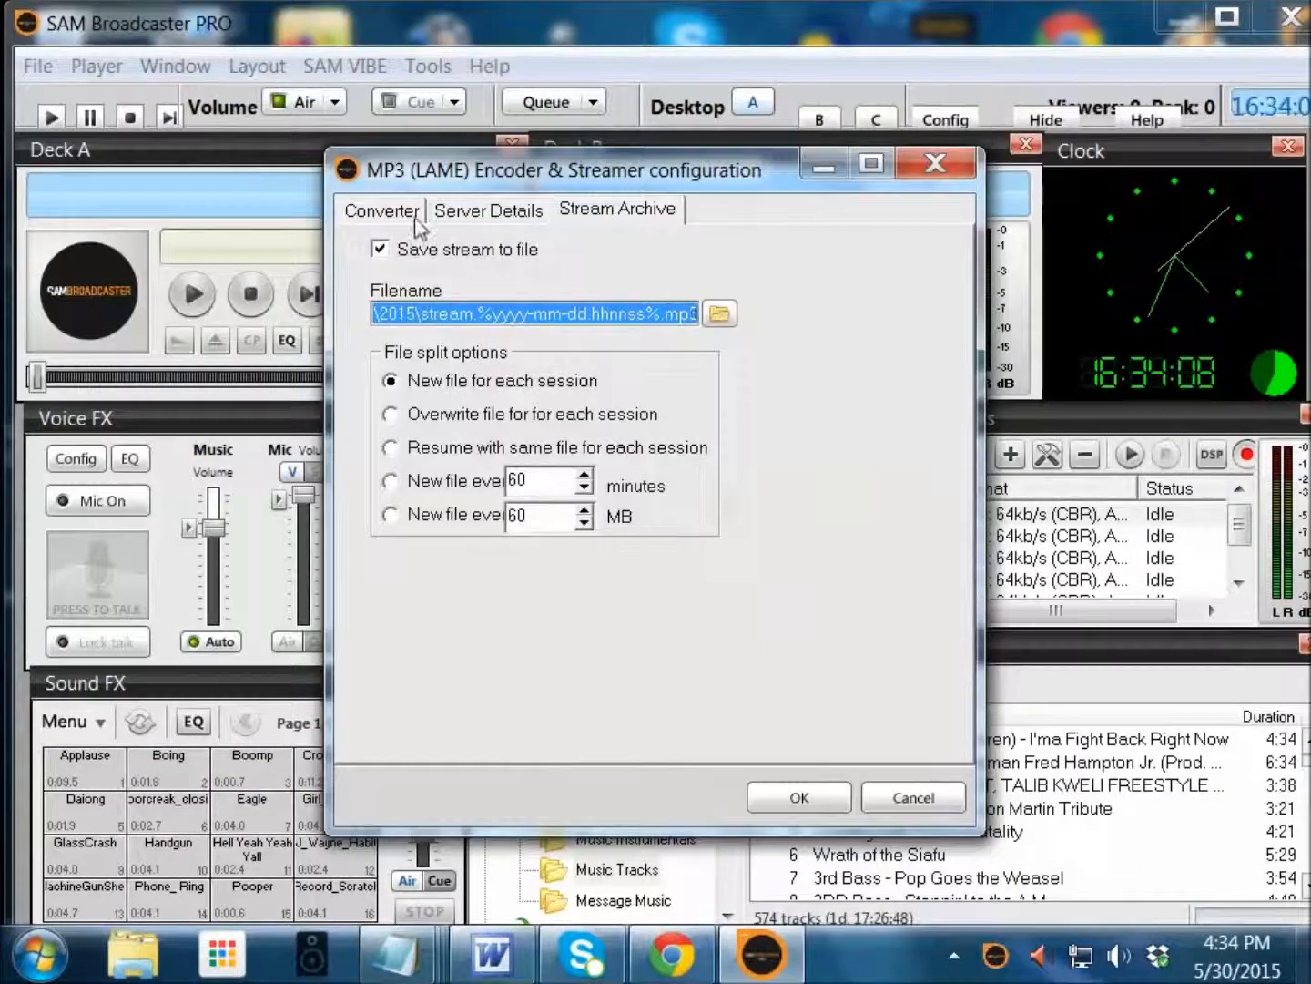
pyautogui.click(410, 217)
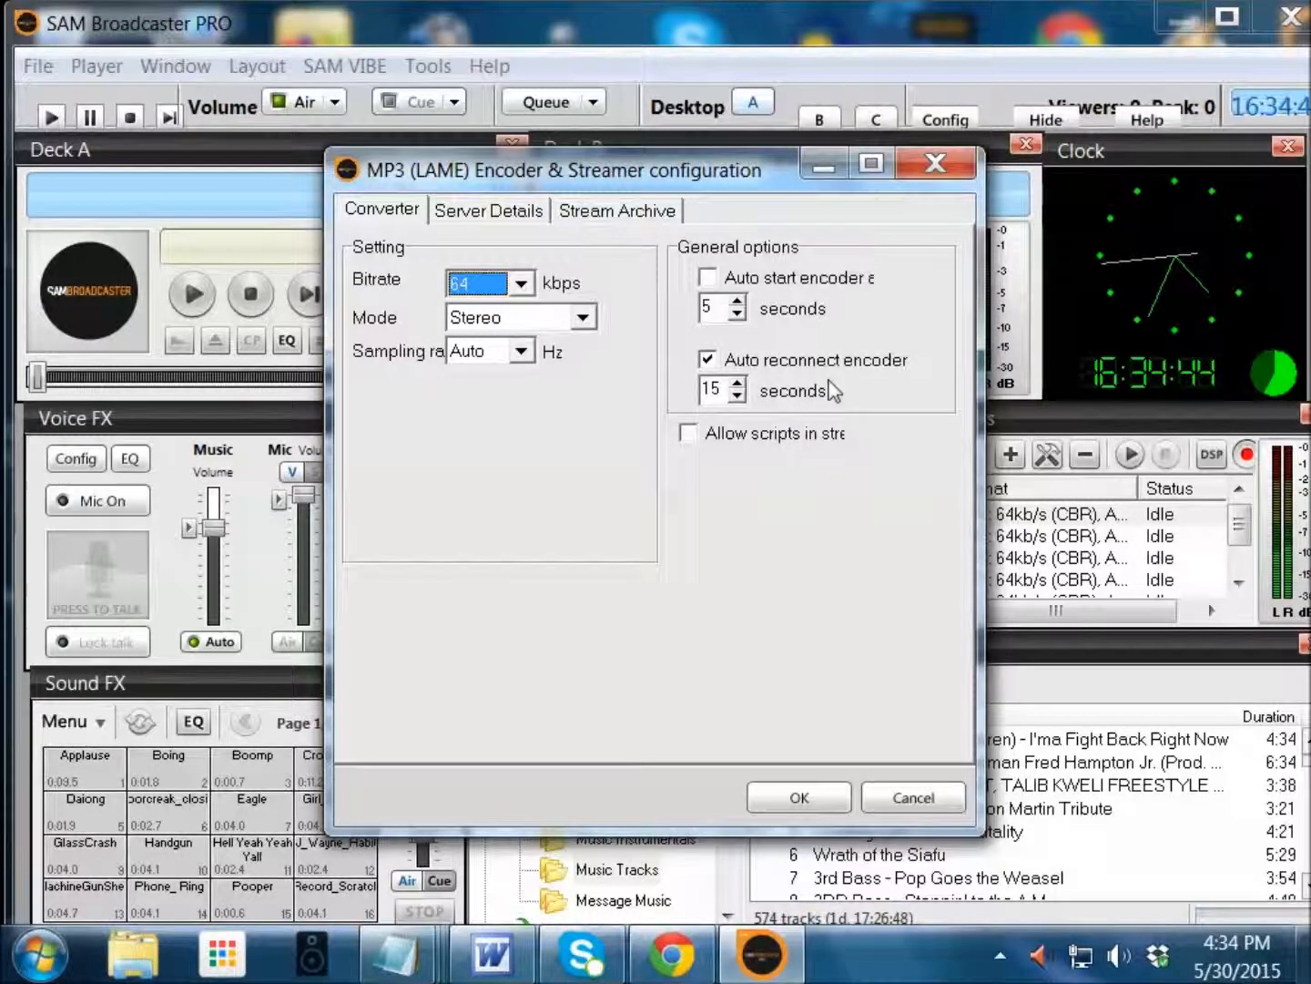
pyautogui.click(785, 813)
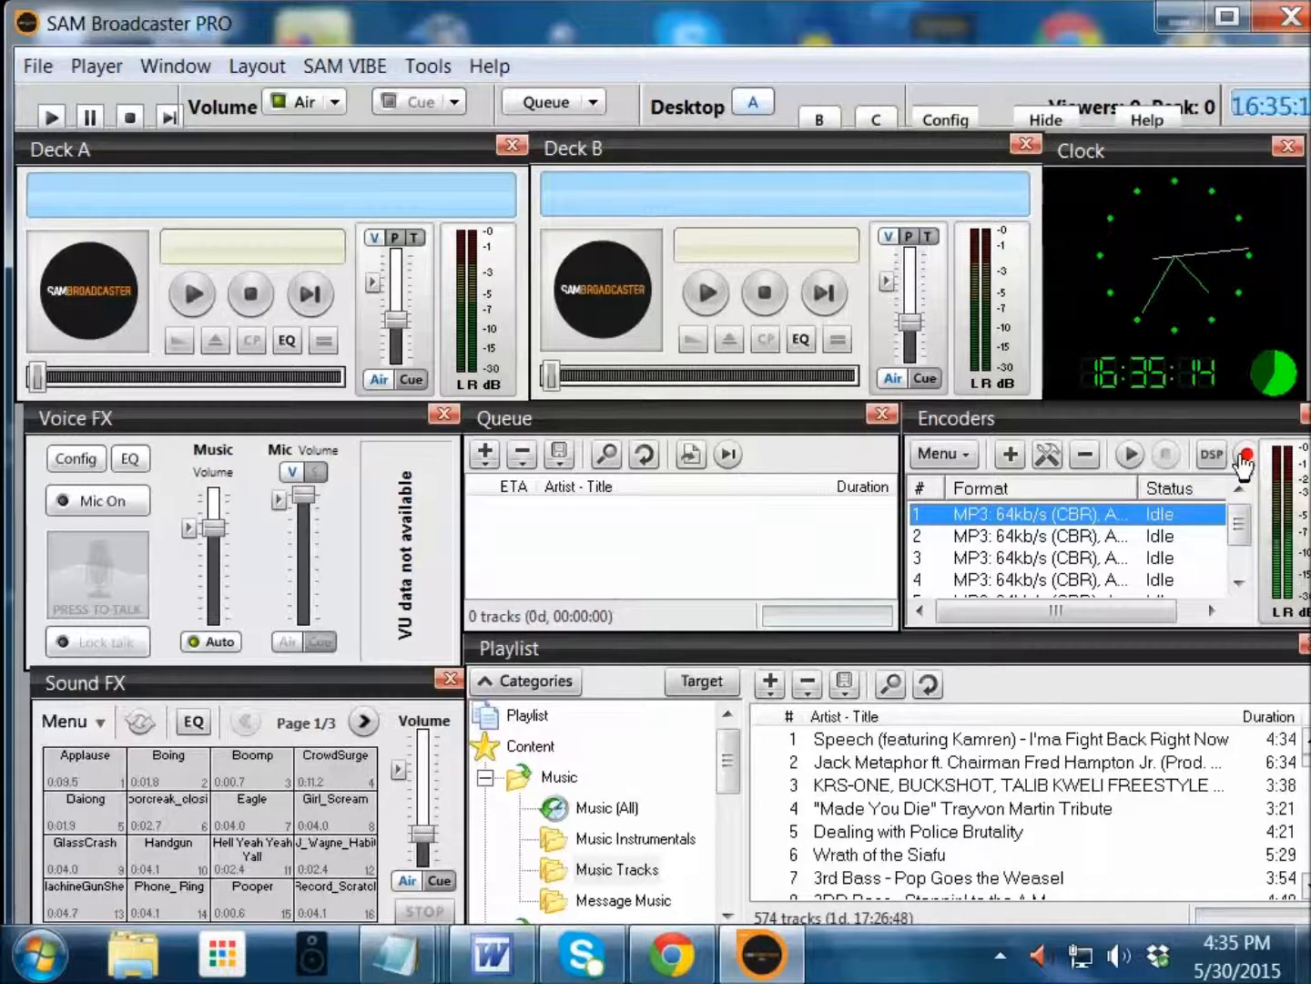
# Set the Voice FX soundcard device to the Realtek High Definition microphone.
pyautogui.click(92, 460)
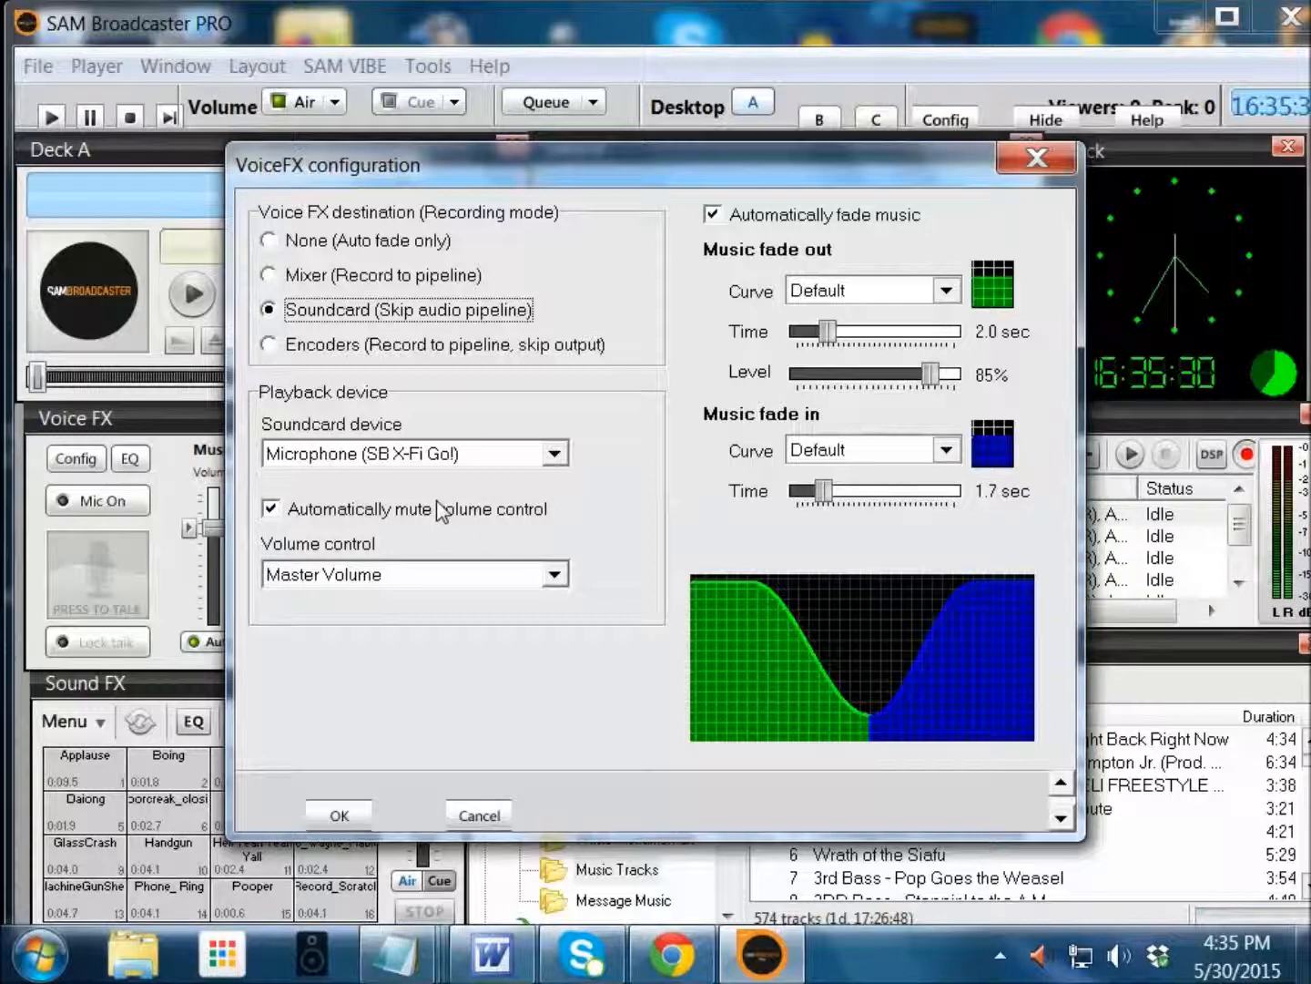
pyautogui.click(554, 452)
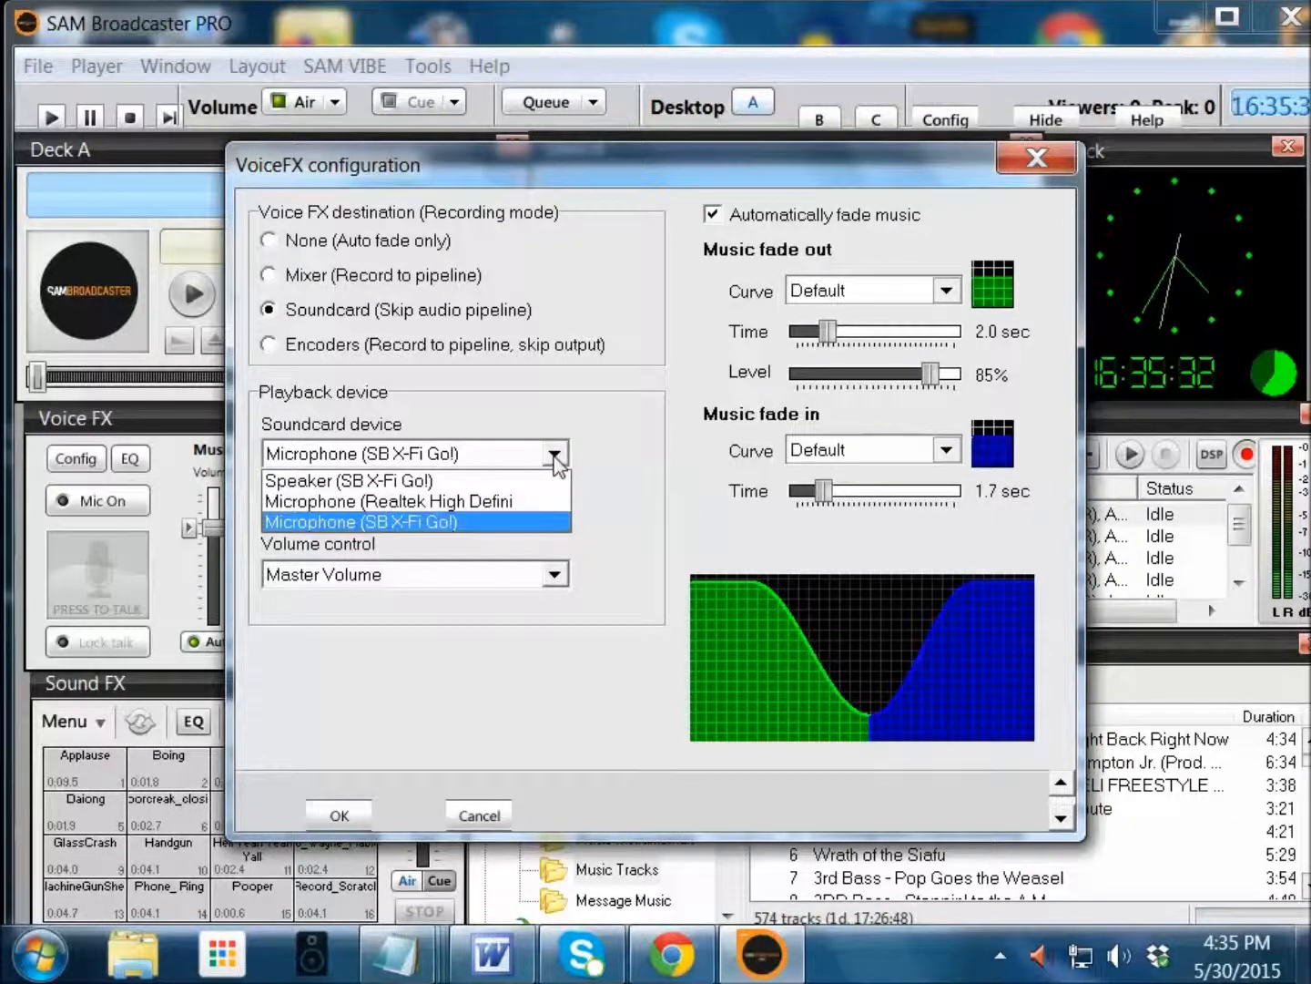
pyautogui.click(514, 501)
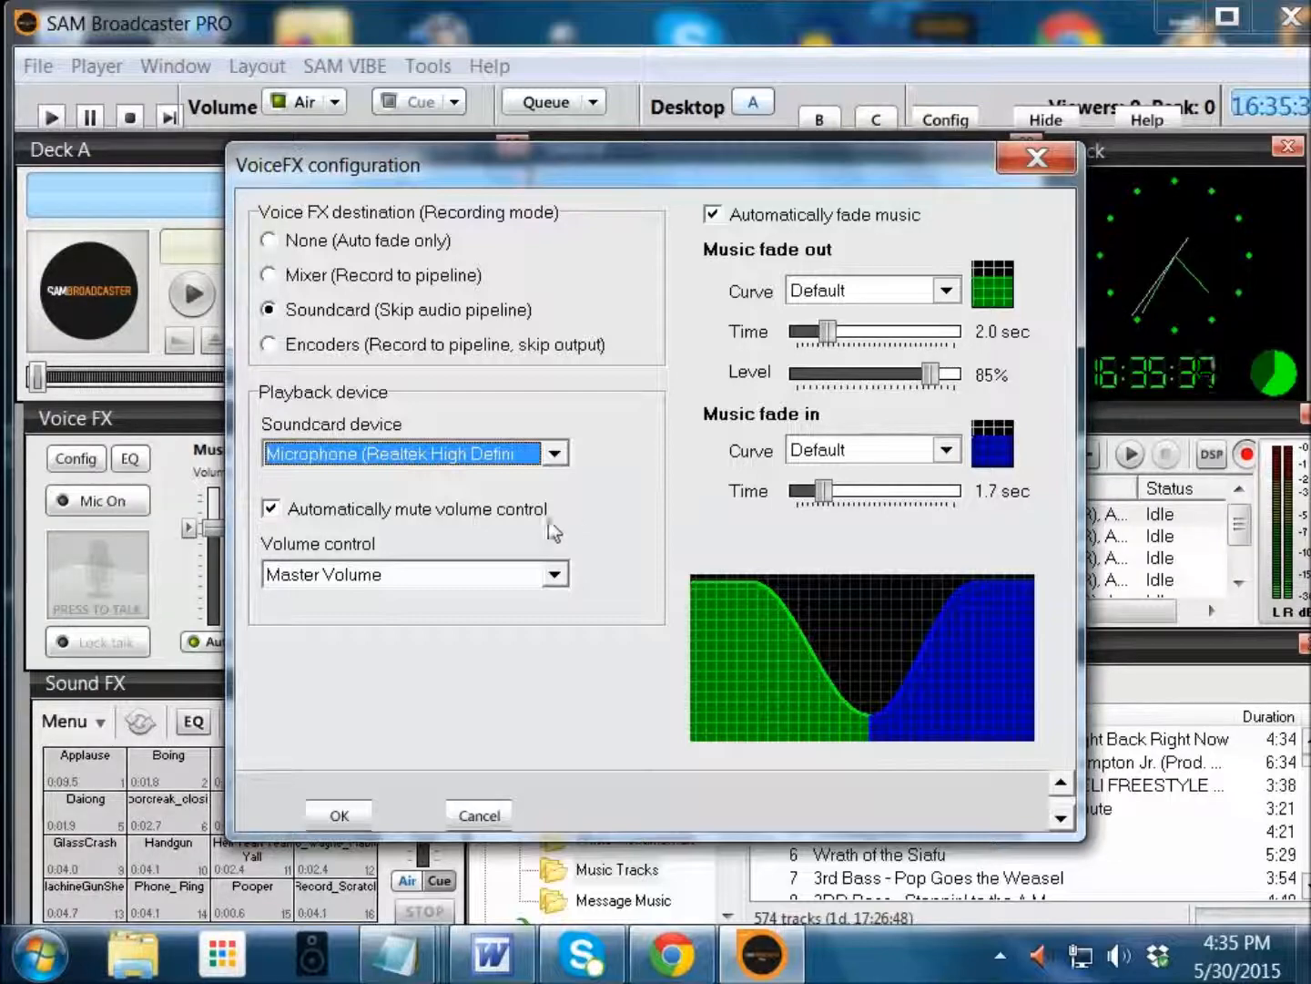
# Accept the Voice FX configuration with Master Volume as the volume control, and turn the Voice FX microphone on.
pyautogui.click(342, 816)
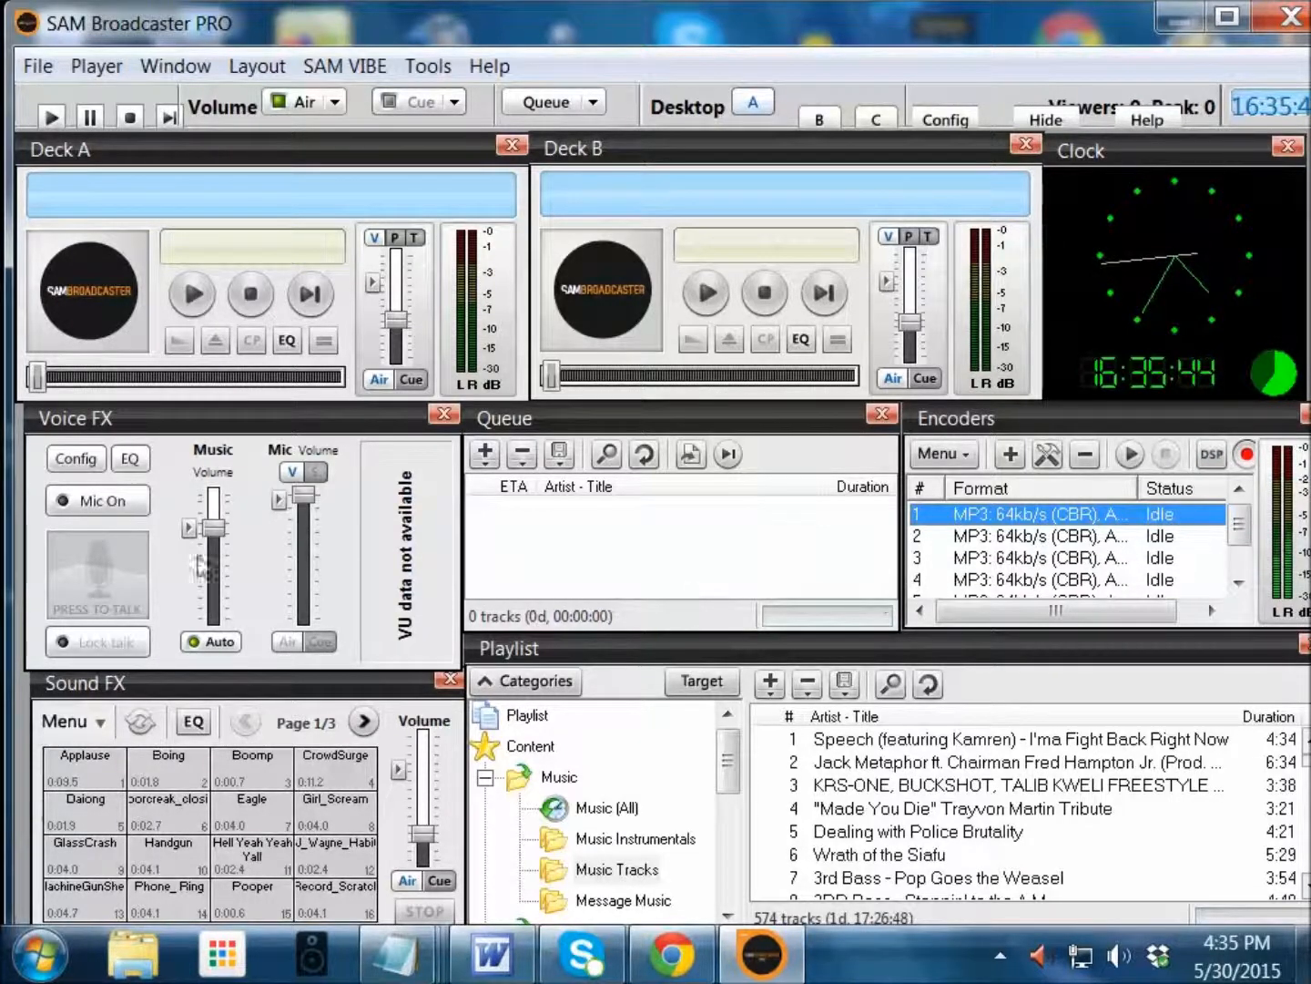
pyautogui.click(77, 459)
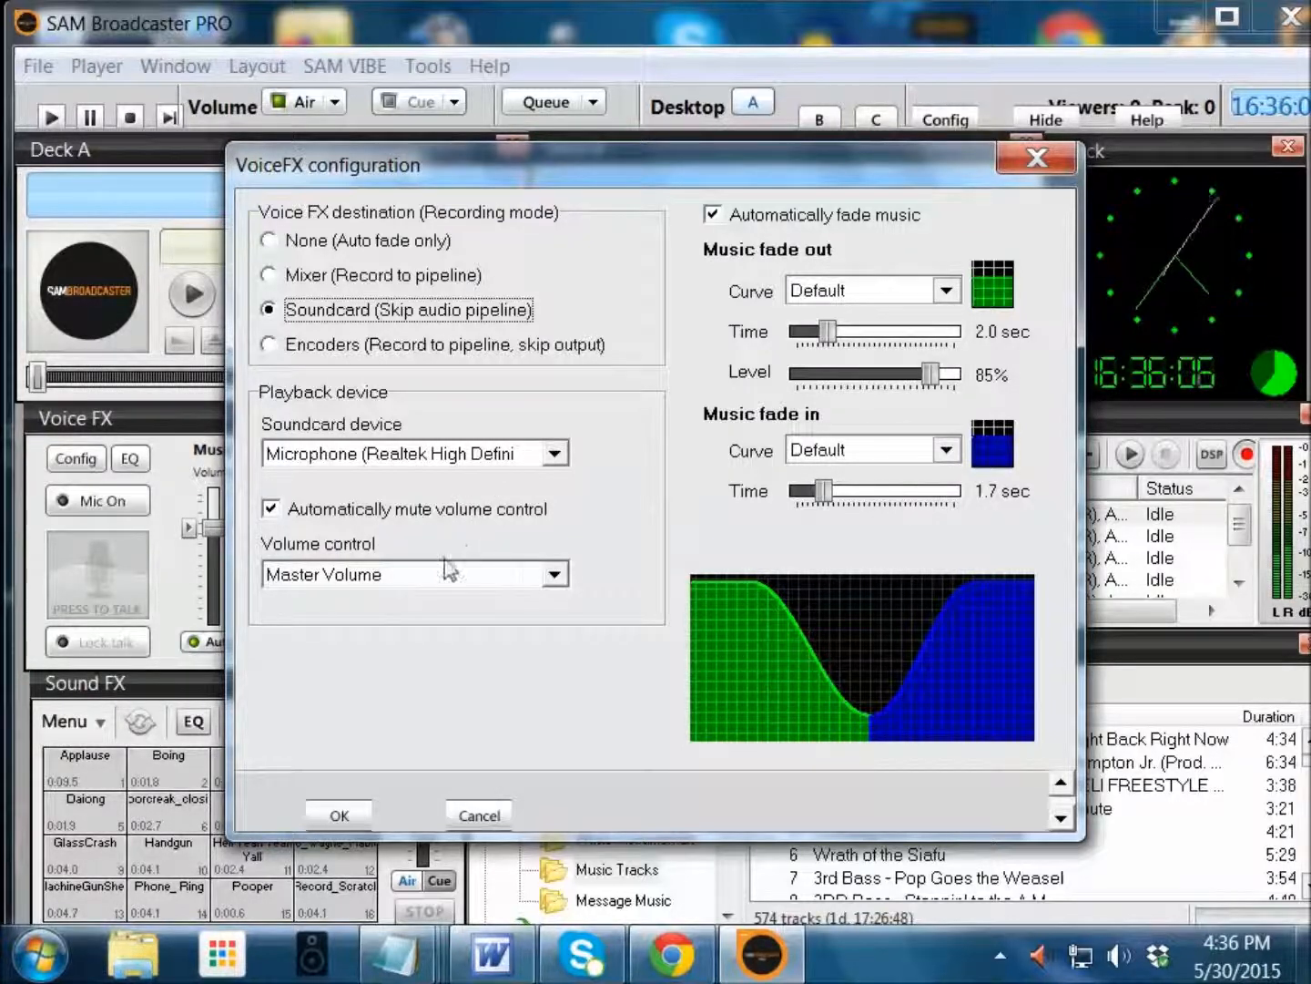
pyautogui.click(553, 575)
pyautogui.click(554, 579)
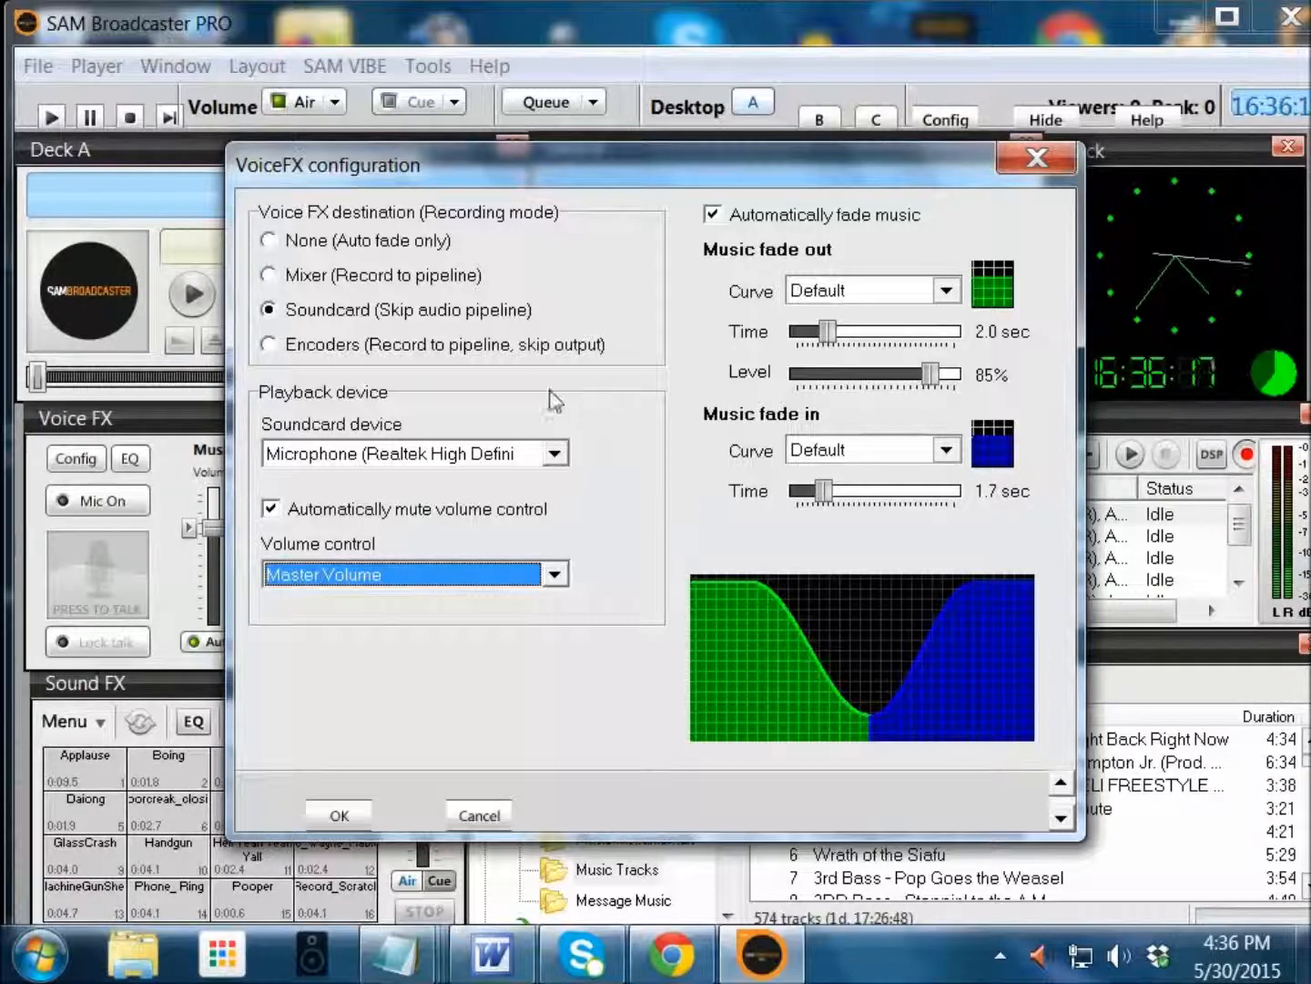
pyautogui.click(358, 814)
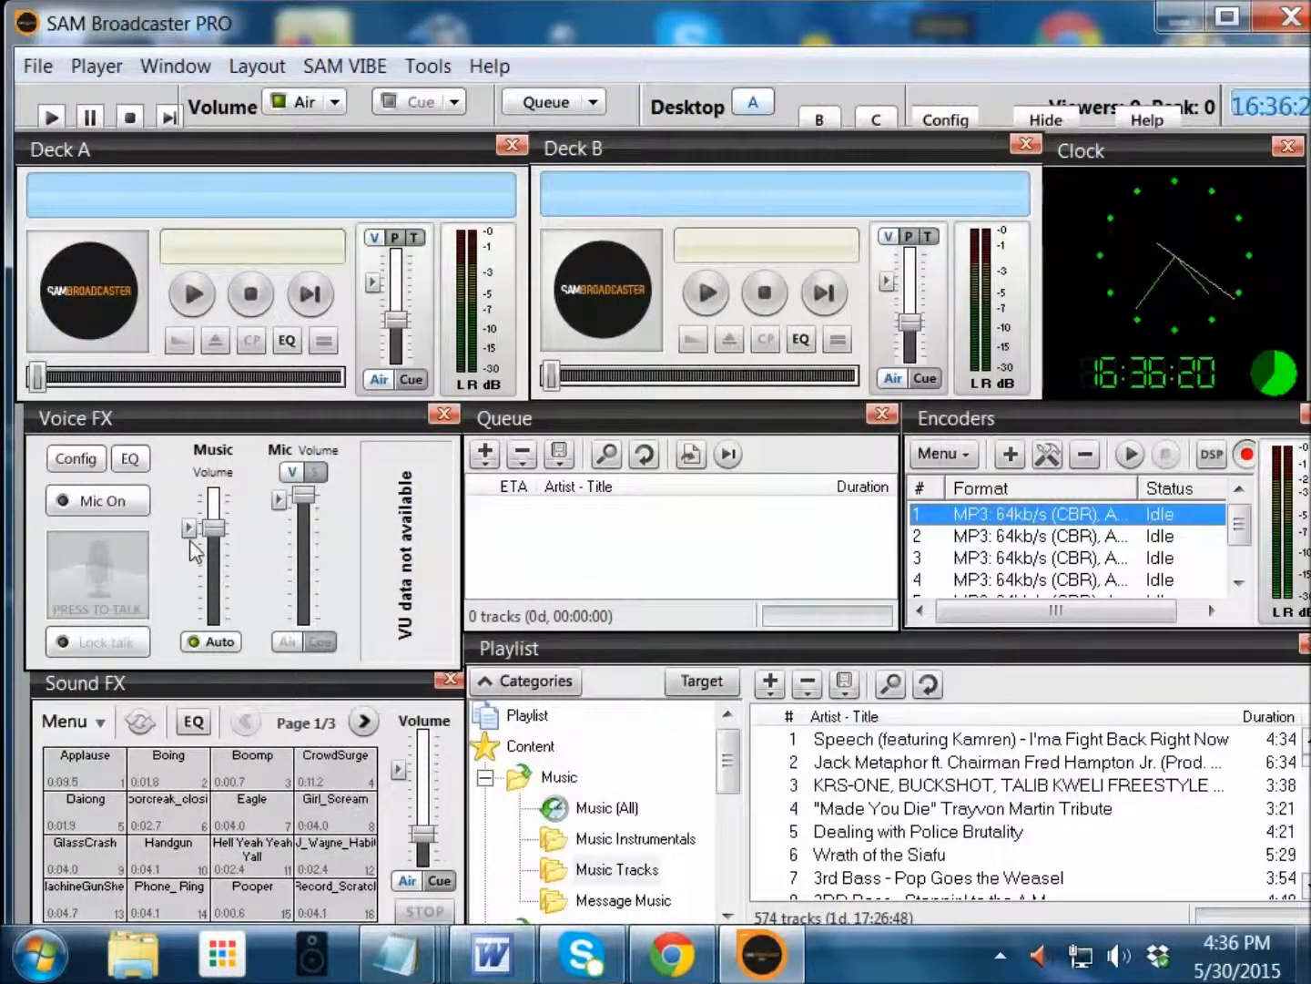
pyautogui.click(140, 516)
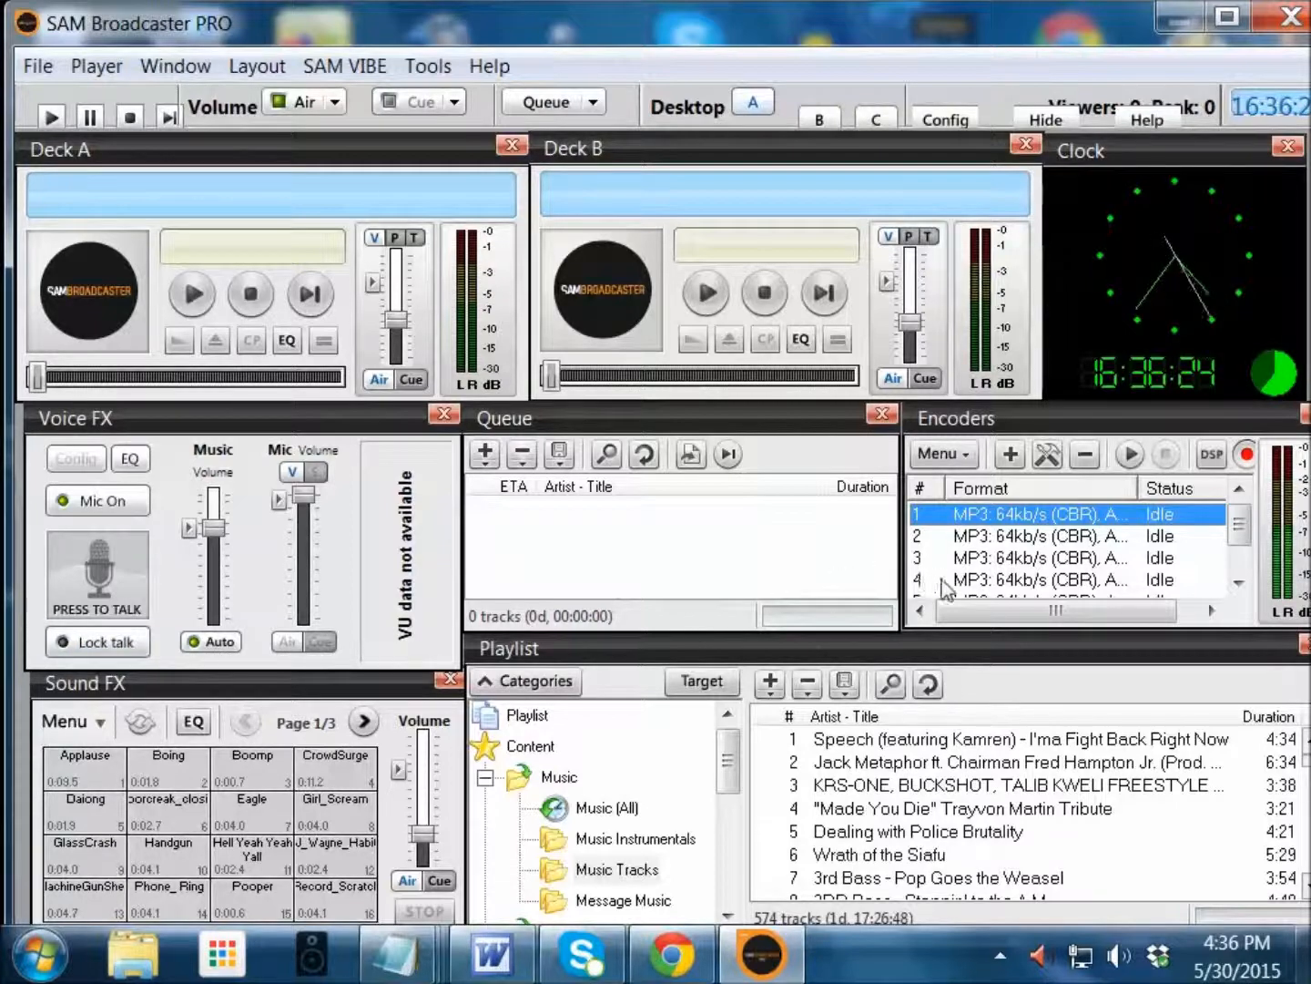
# Add the second playlist track to the queue and start playing it in Deck A.
pyautogui.click(901, 766)
pyautogui.moveTo(901, 766); pyautogui.dragTo(792, 511)
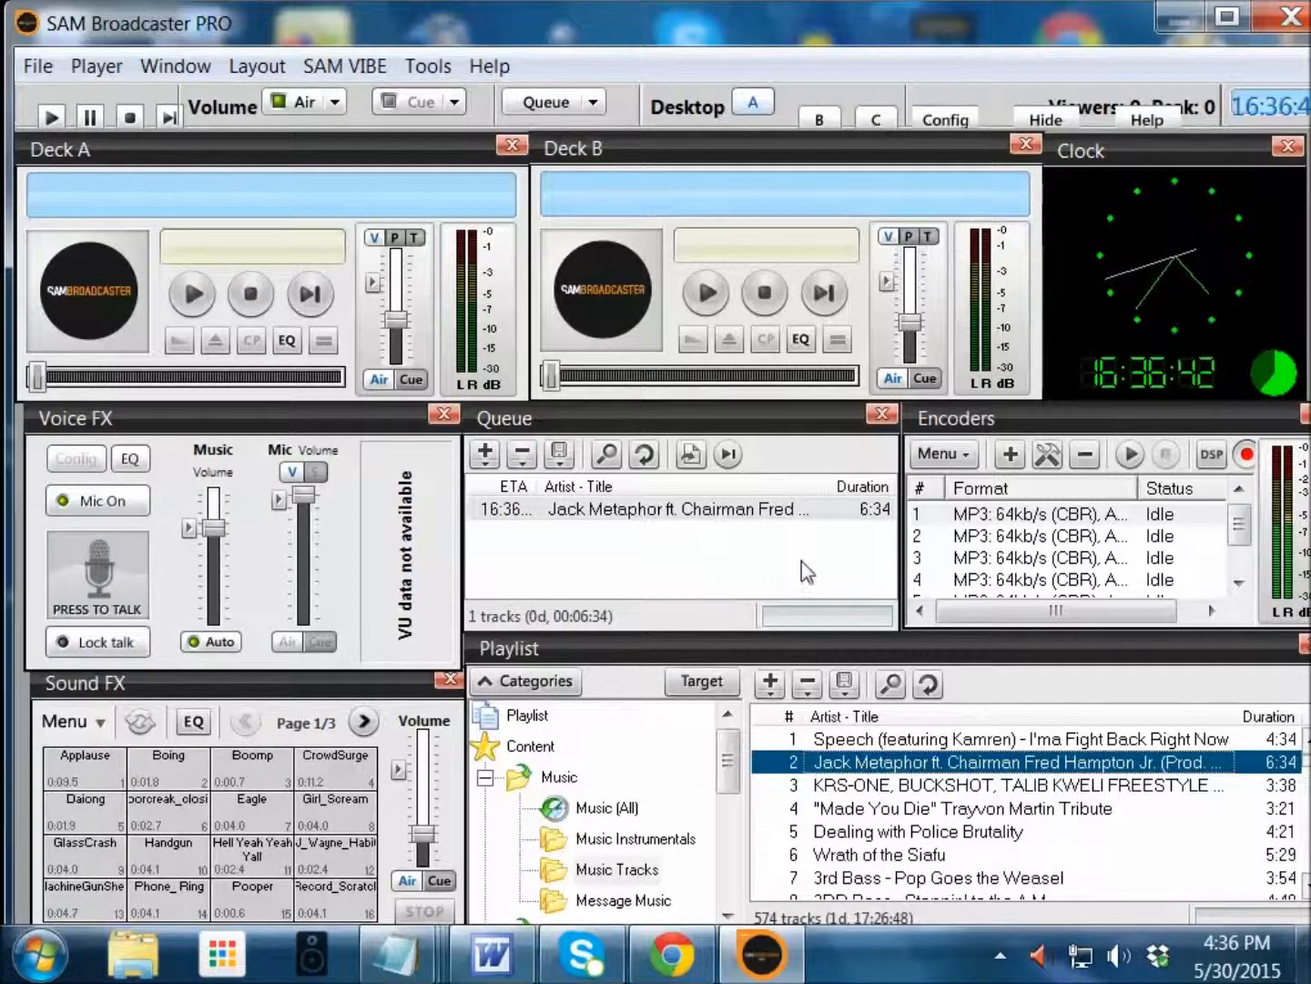
pyautogui.click(1018, 515)
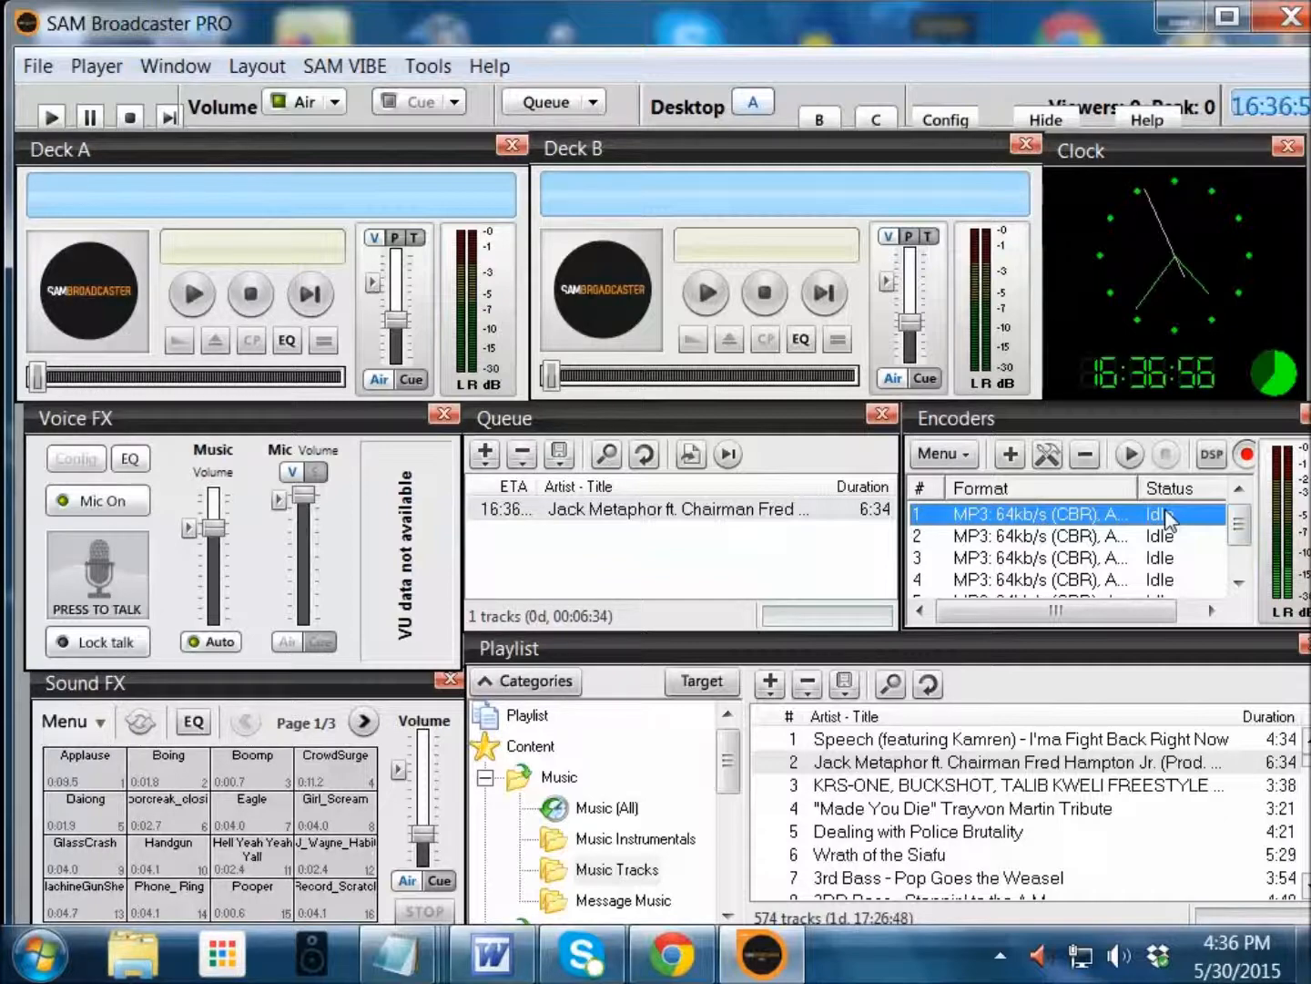
pyautogui.click(799, 519)
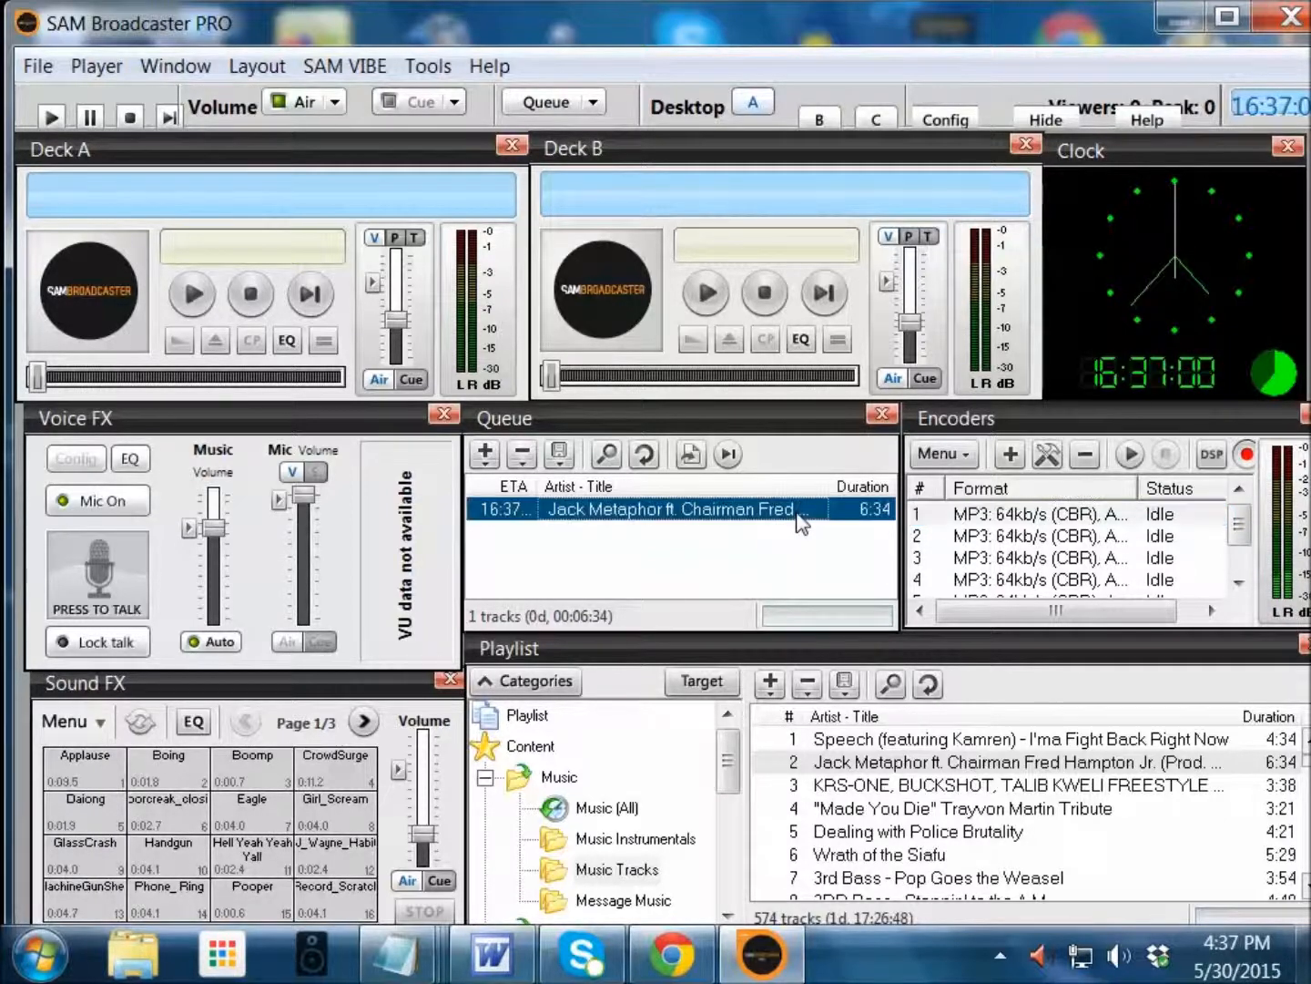
pyautogui.doubleClick(799, 519)
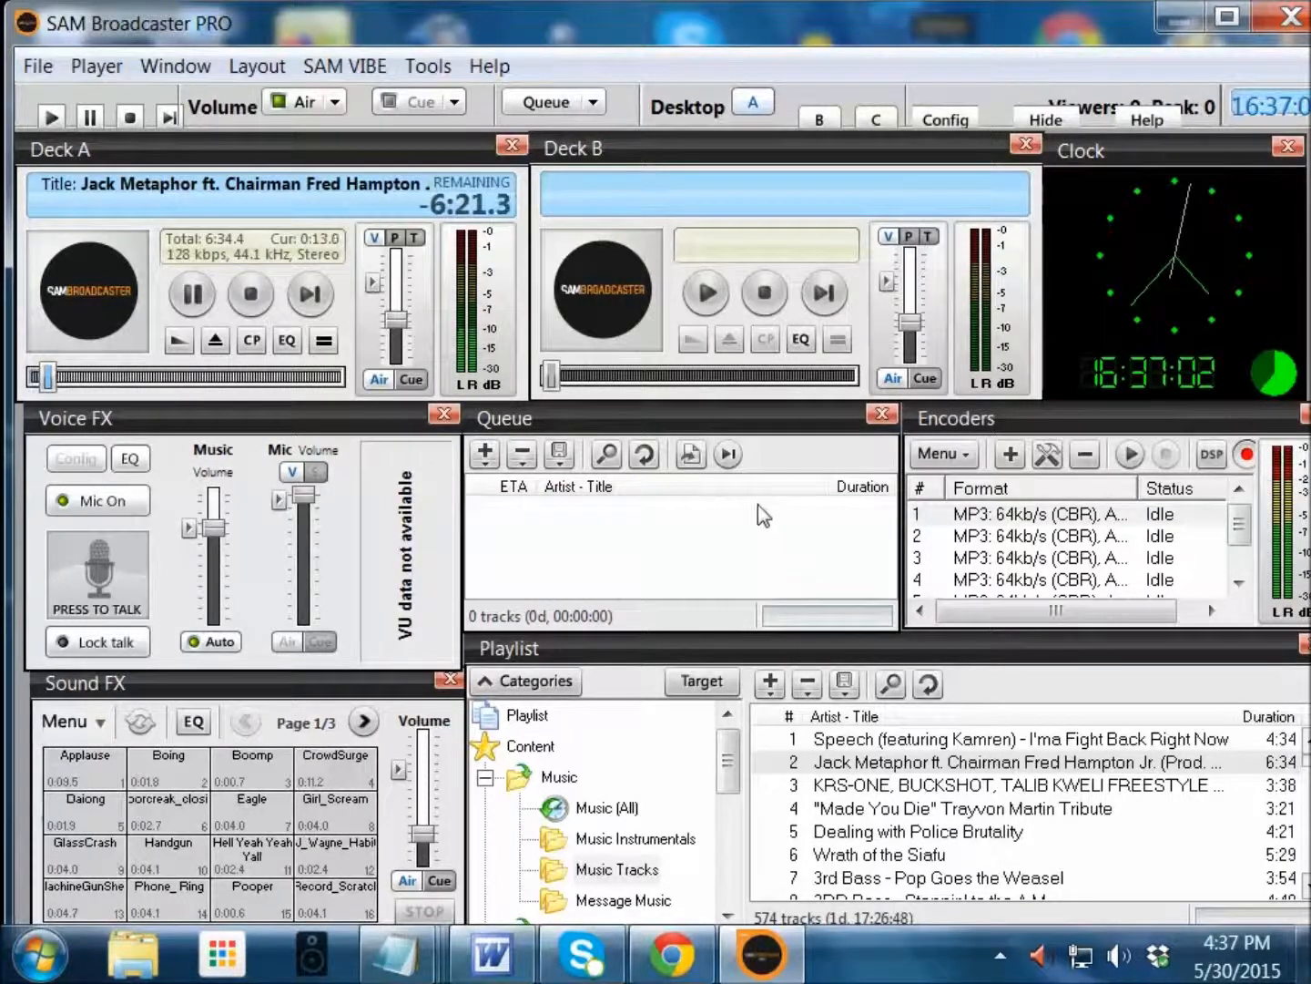
# Pause the Deck A track, lower the Voice FX music volume to about -10.4 dB, and adjust Deck A's volume.
pyautogui.moveTo(397, 319)
pyautogui.mouseDown()
pyautogui.moveTo(408, 364)
pyautogui.moveTo(397, 332)
pyautogui.mouseUp()
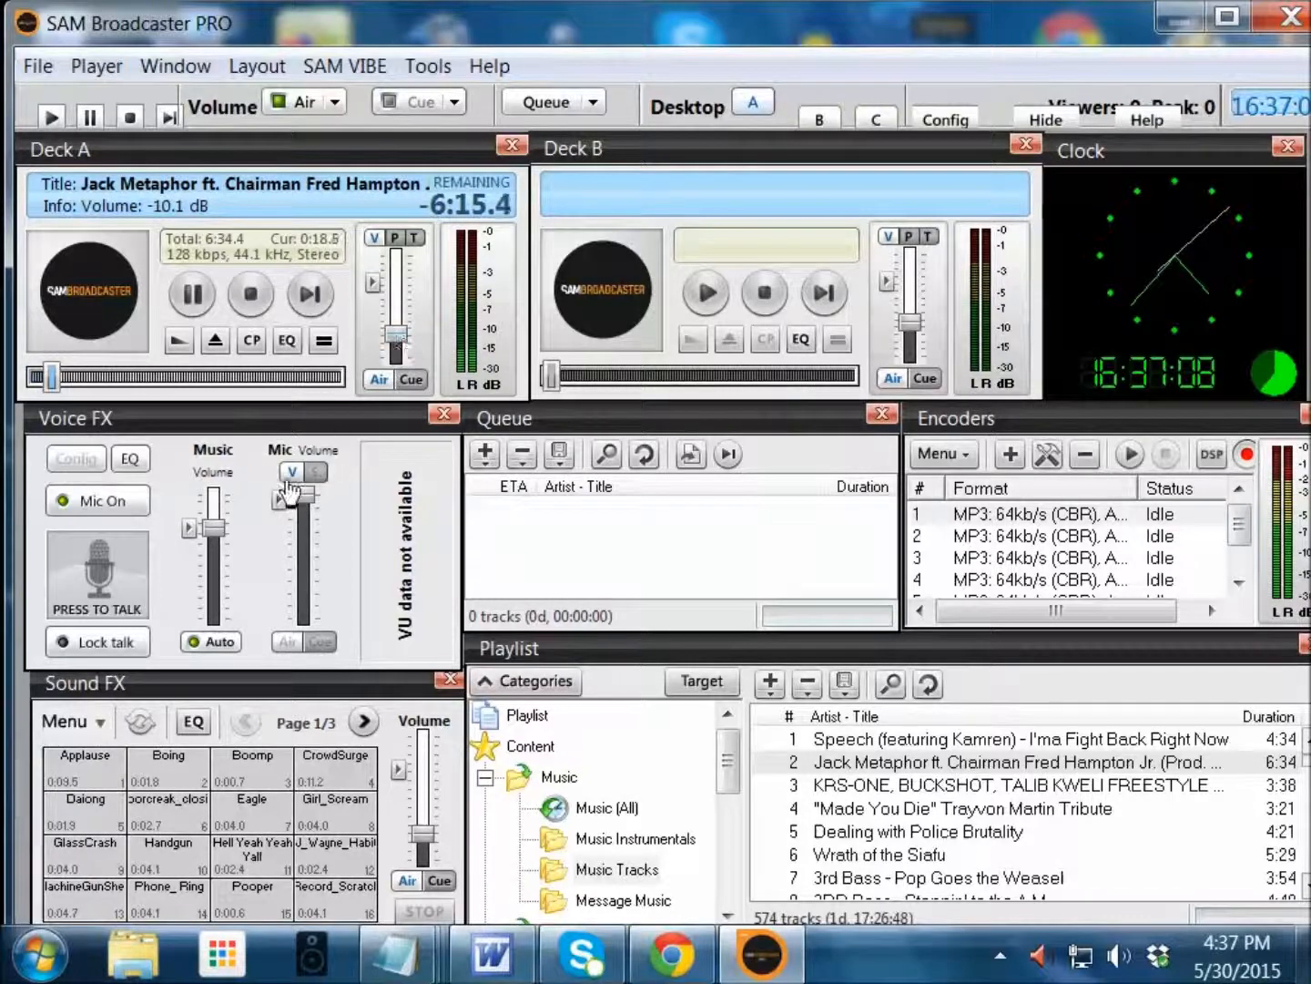
pyautogui.click(187, 294)
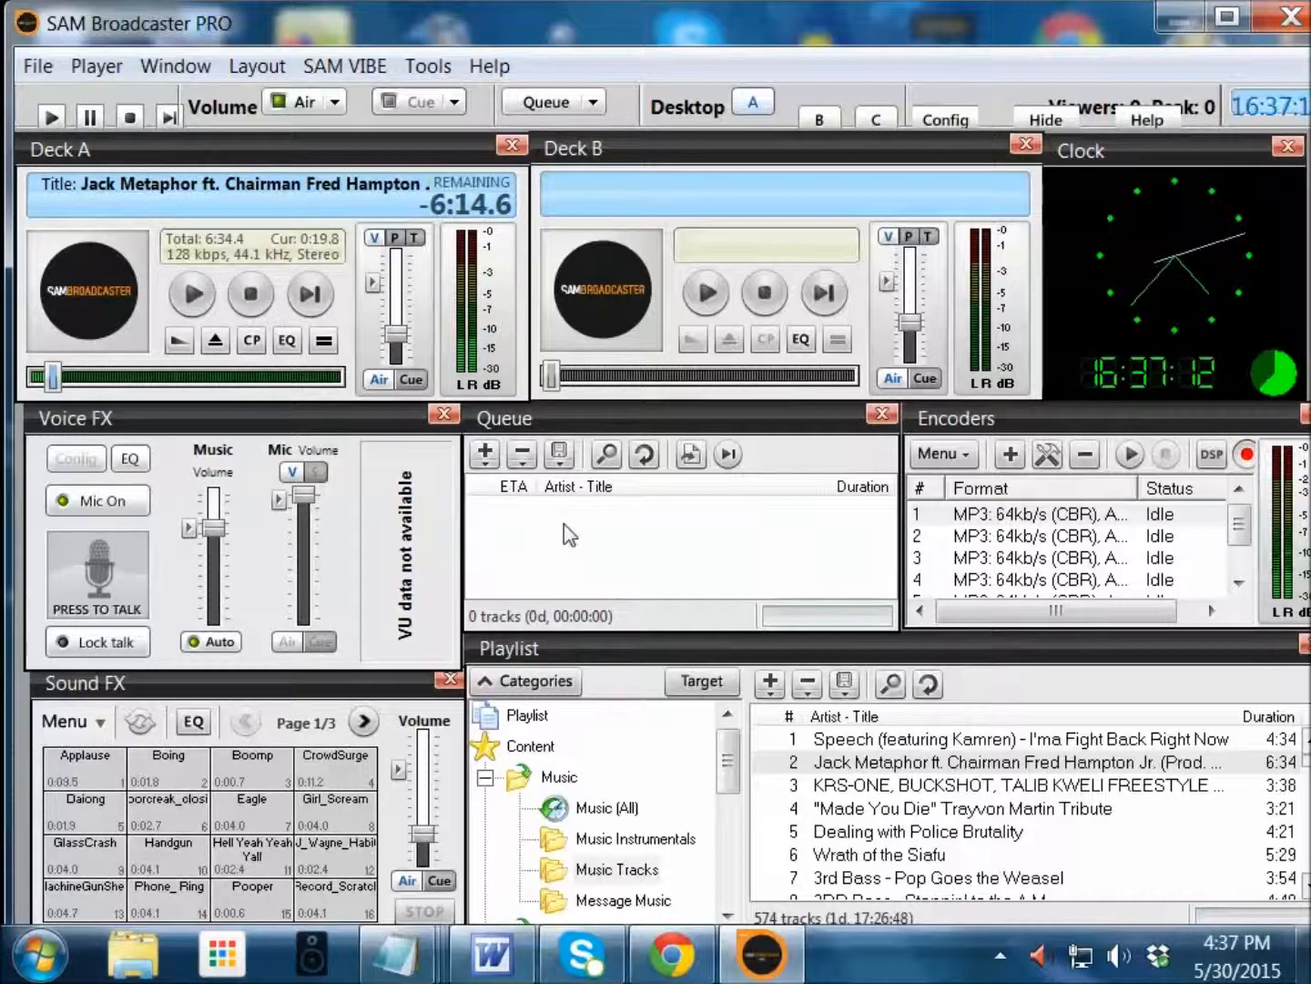
pyautogui.moveTo(215, 528); pyautogui.dragTo(221, 595)
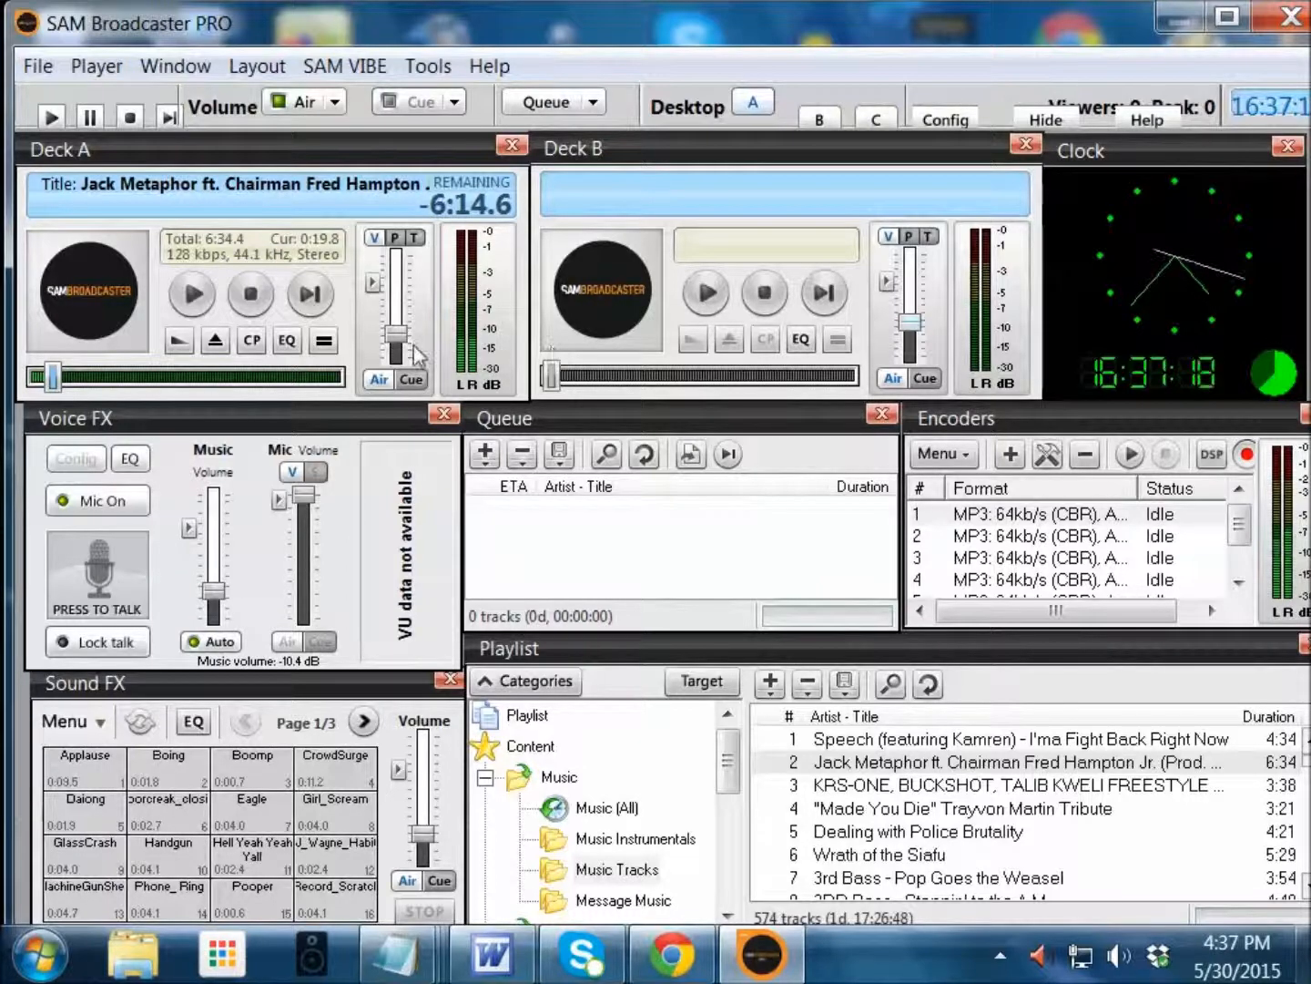
pyautogui.moveTo(398, 335); pyautogui.dragTo(405, 341)
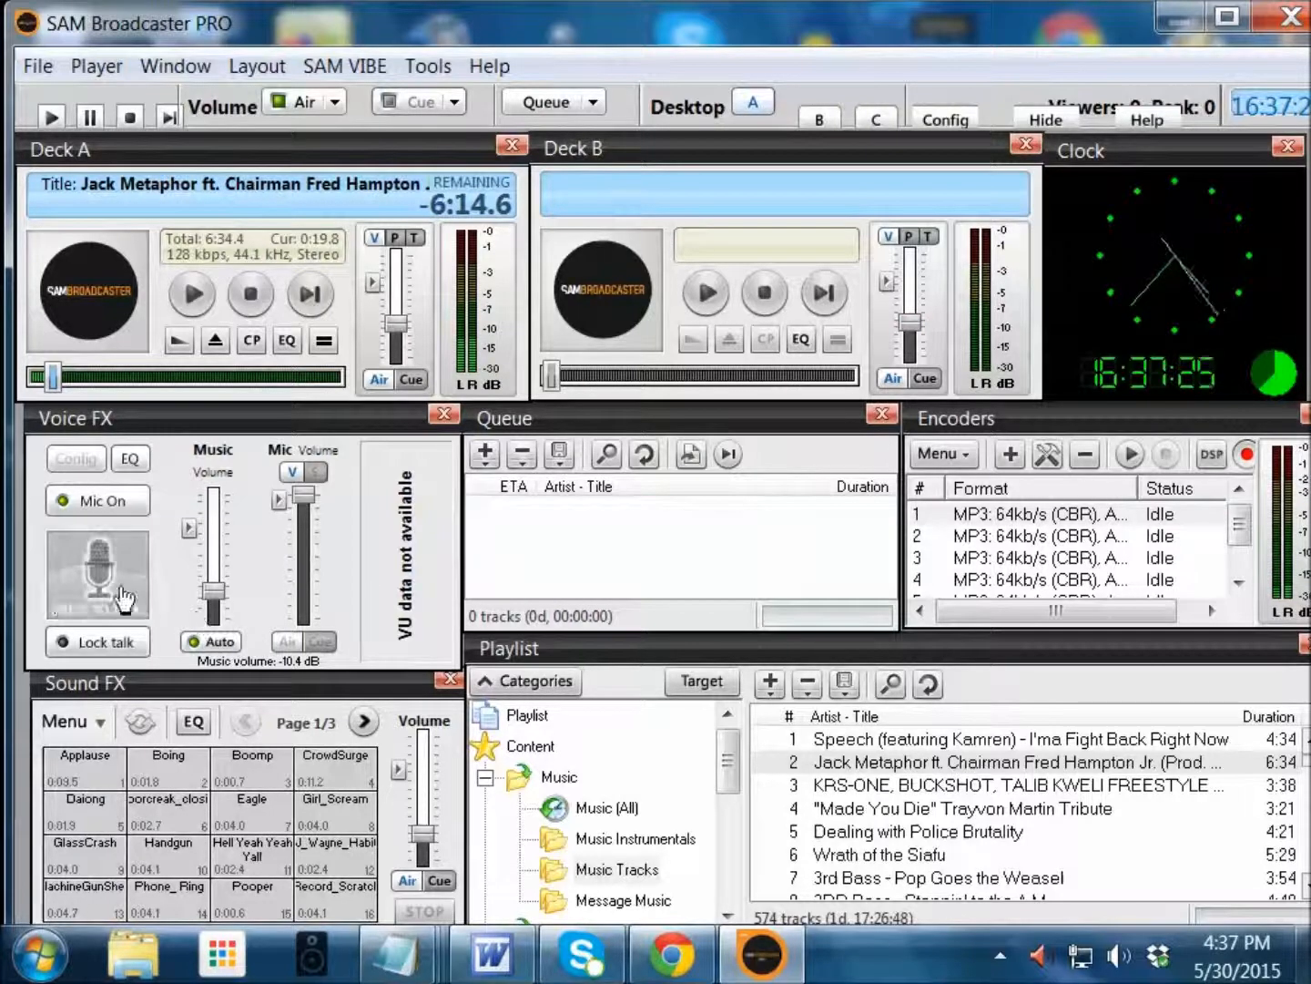
# Restart the Deck A track from the beginning and lower the Voice FX music volume to about -19.8 dB.
pyautogui.click(251, 293)
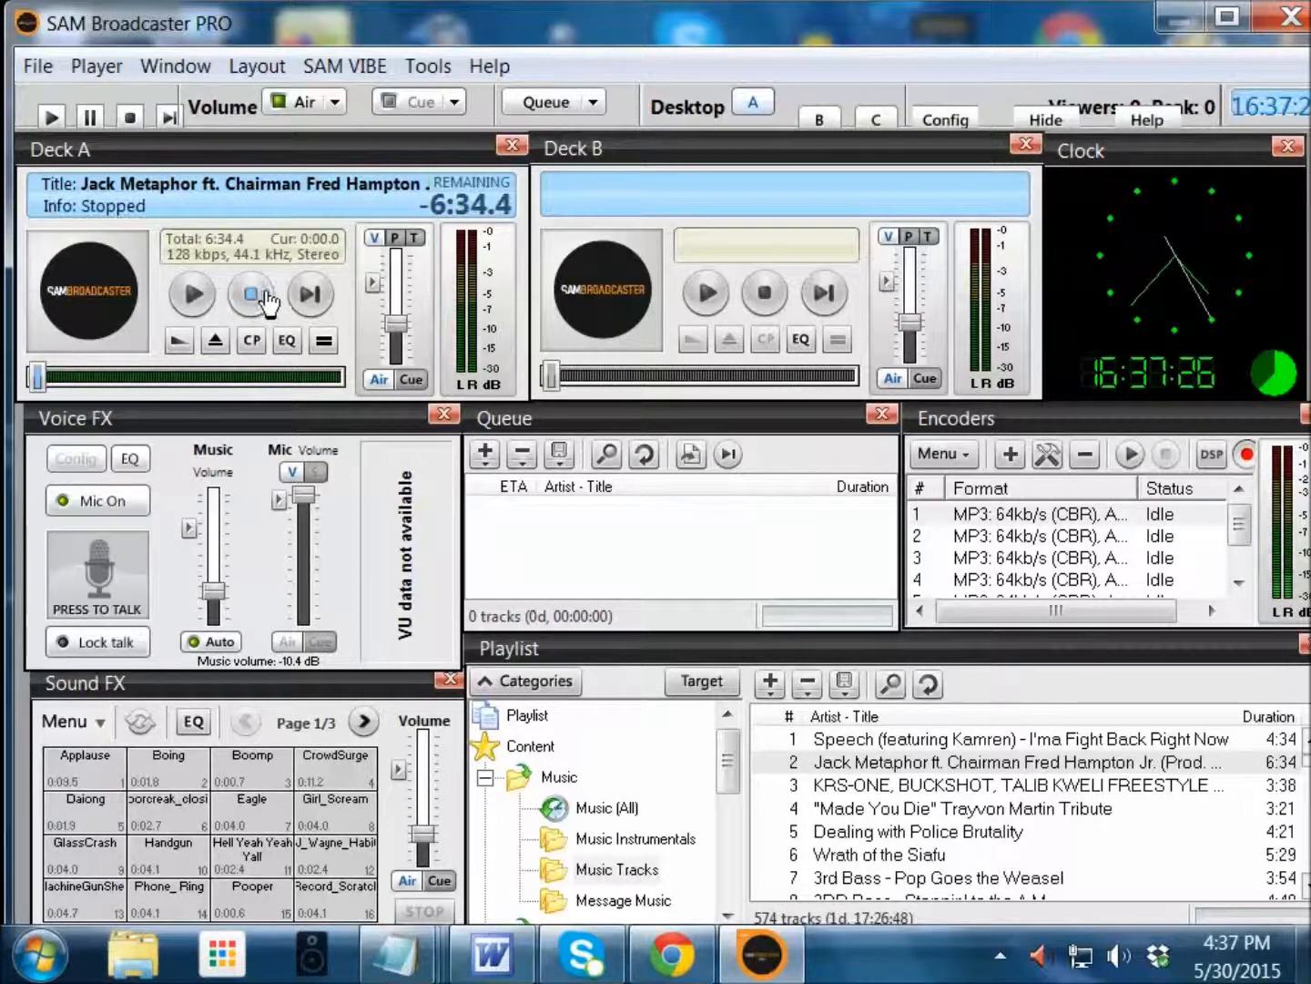
pyautogui.click(195, 296)
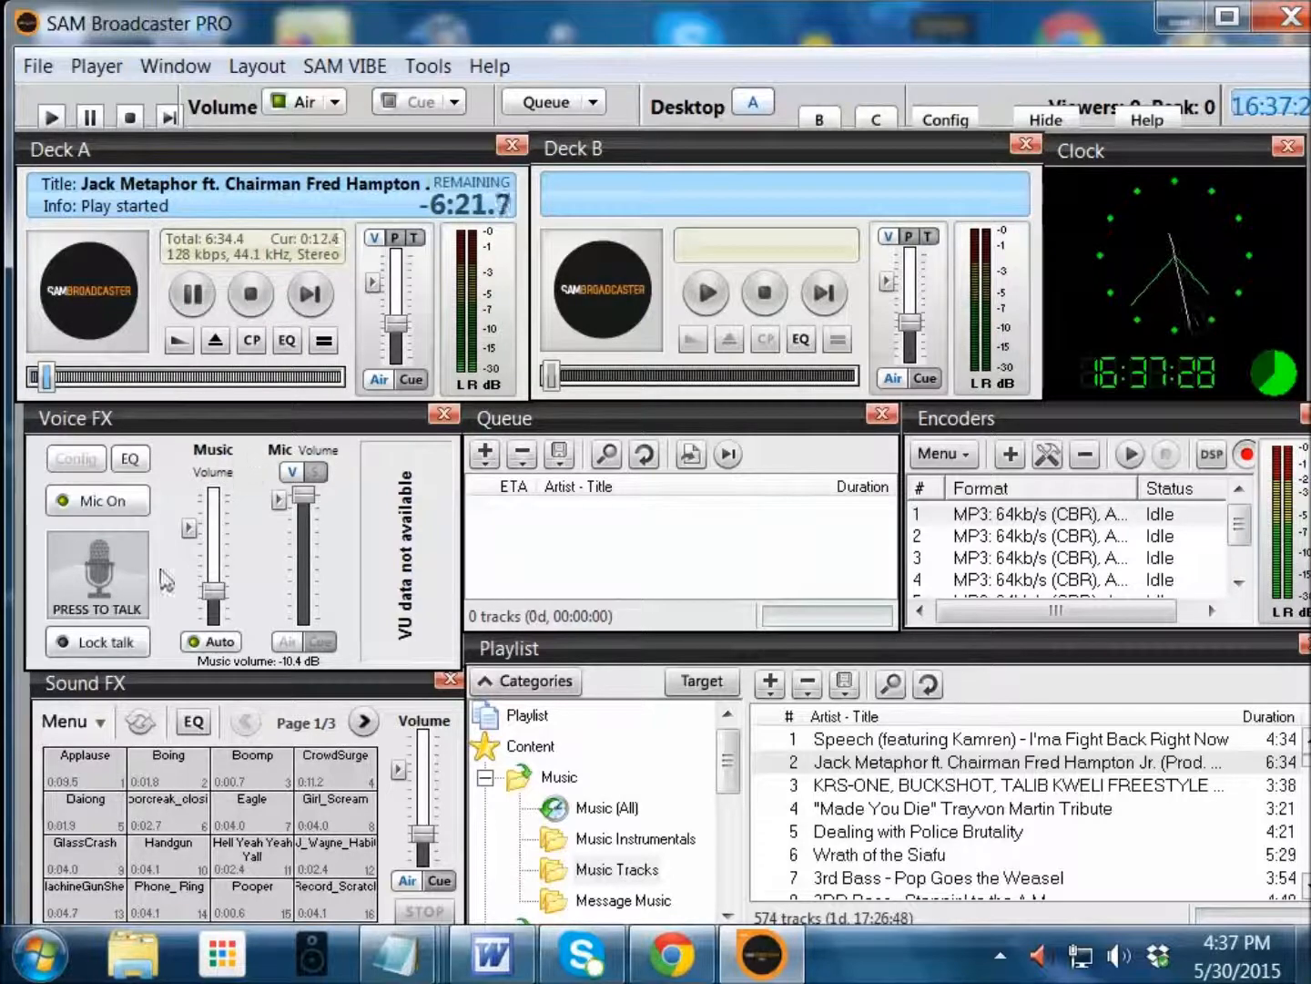
pyautogui.moveTo(209, 592); pyautogui.dragTo(212, 618)
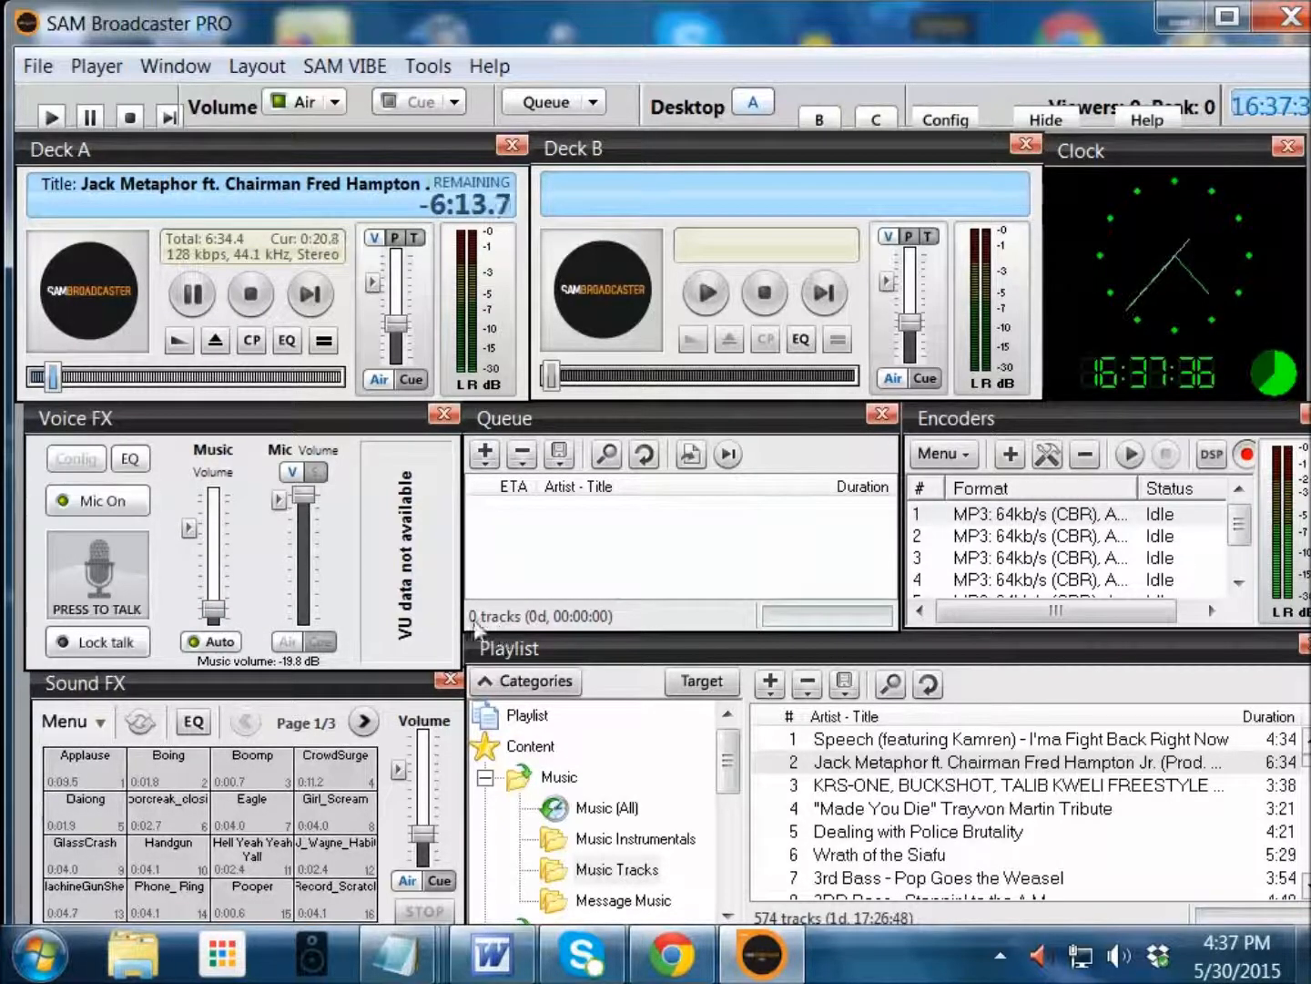
# Lower Deck A's volume to about -10.6 dB and Deck B's to a similar level, with talk locked on.
pyautogui.moveTo(402, 340); pyautogui.dragTo(405, 350)
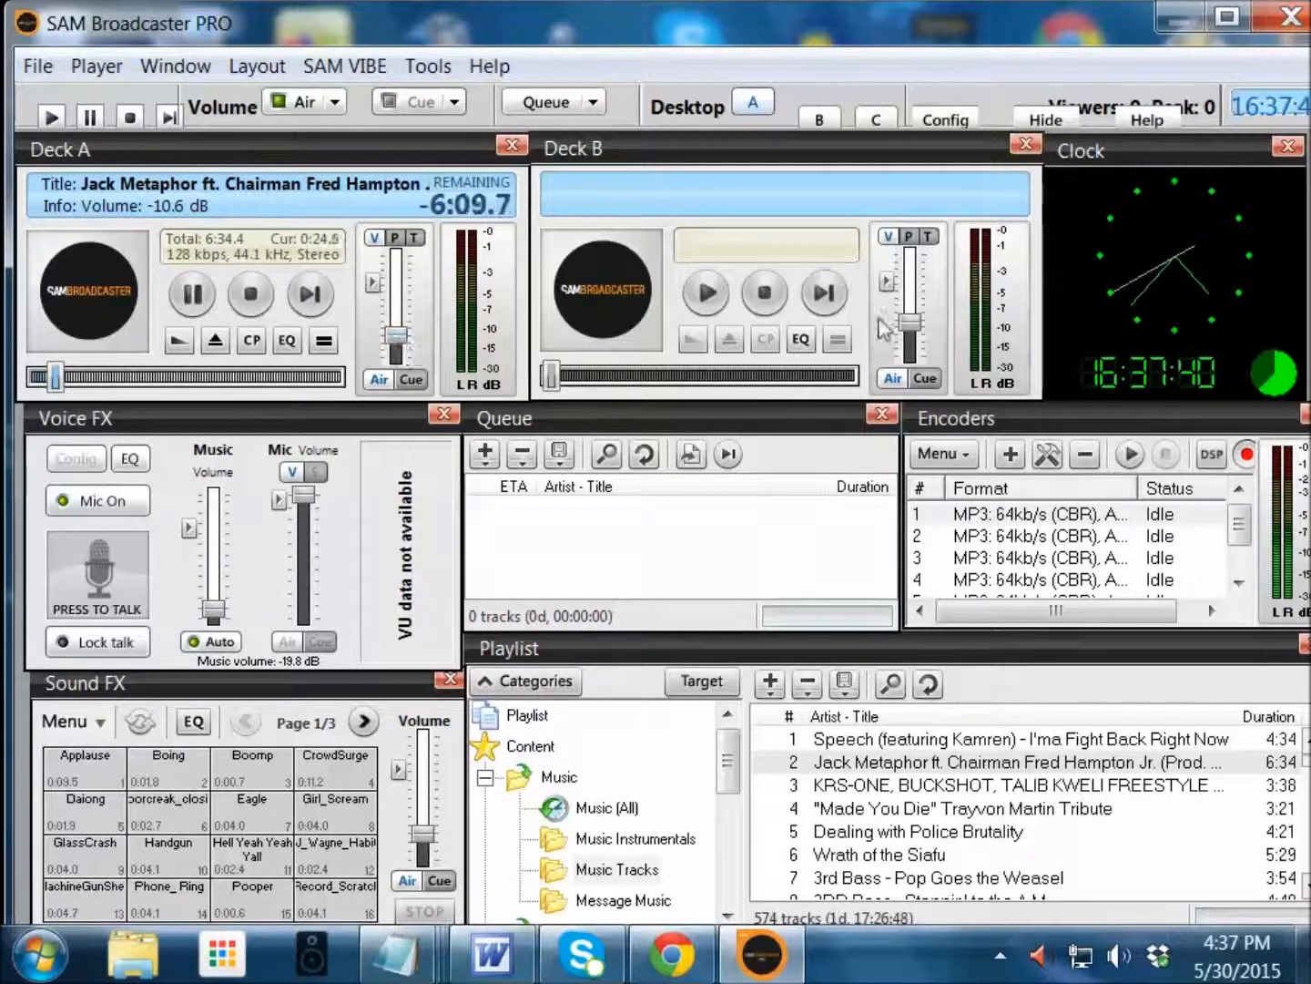
pyautogui.moveTo(909, 332); pyautogui.dragTo(910, 340)
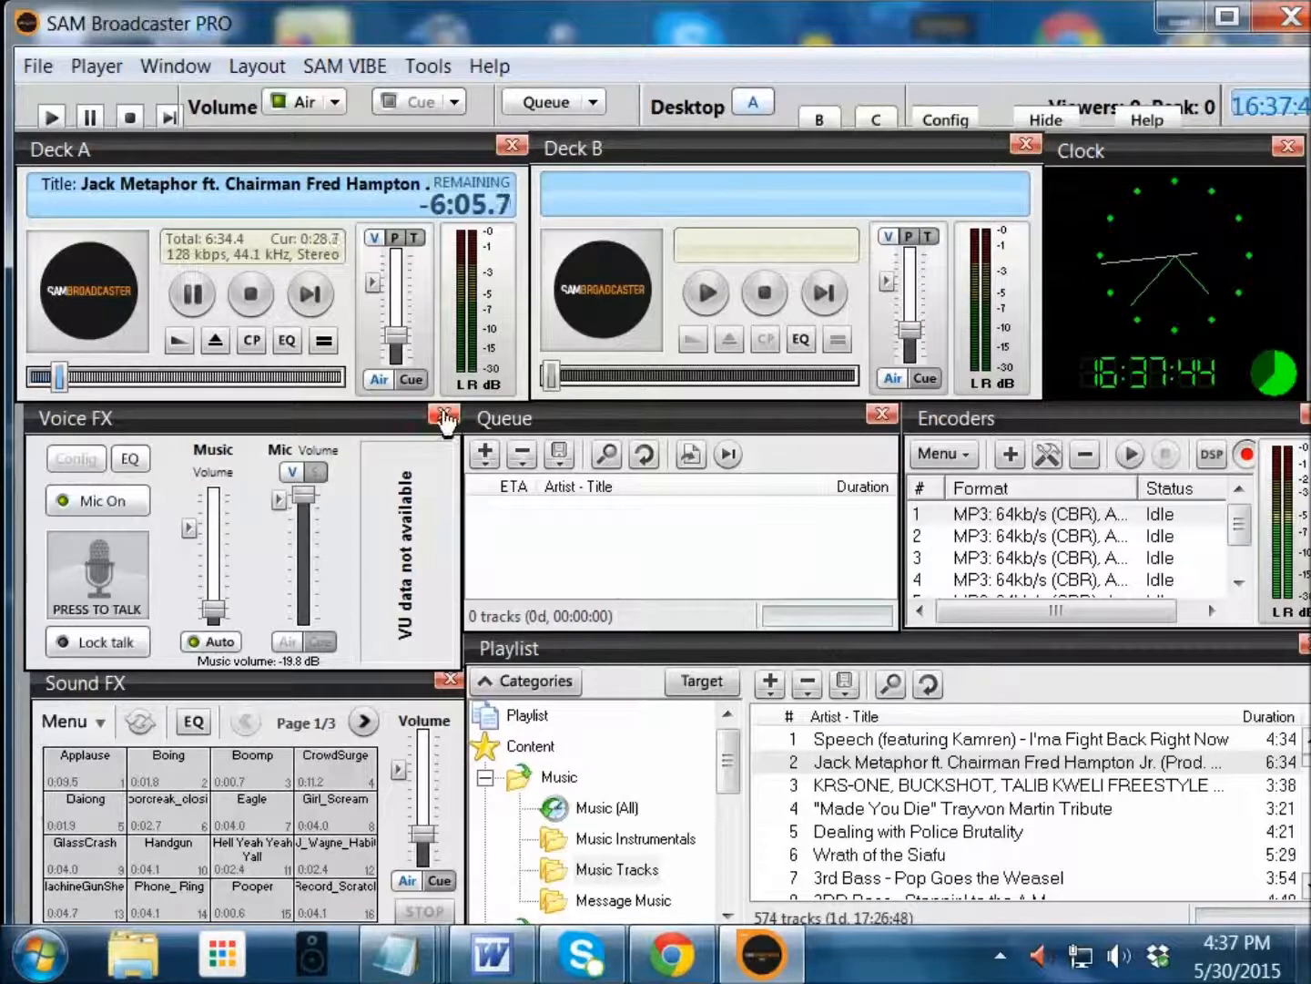
pyautogui.click(106, 642)
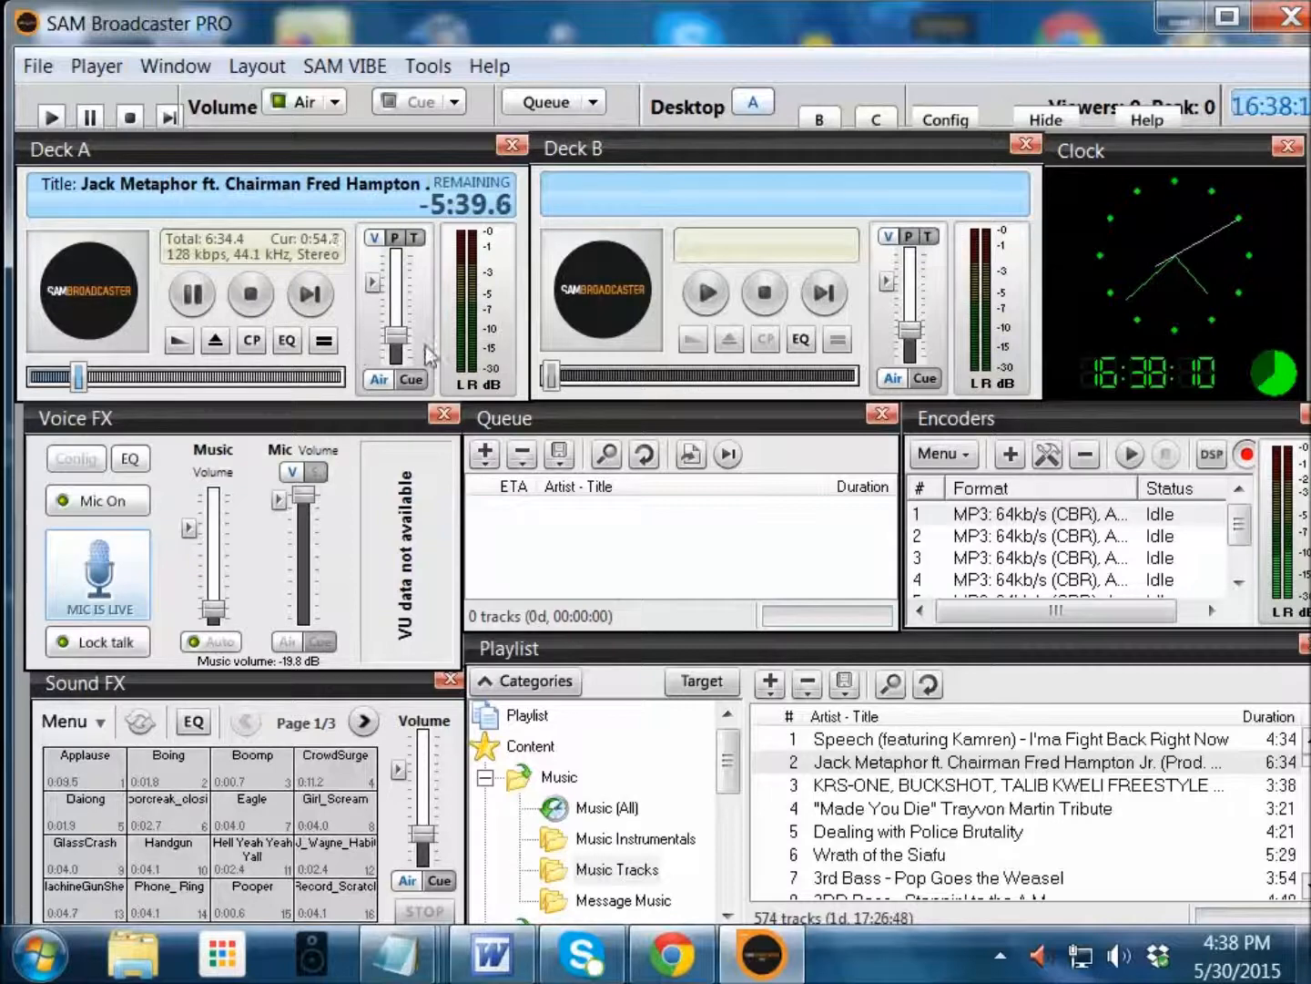
pyautogui.moveTo(908, 332); pyautogui.dragTo(908, 338)
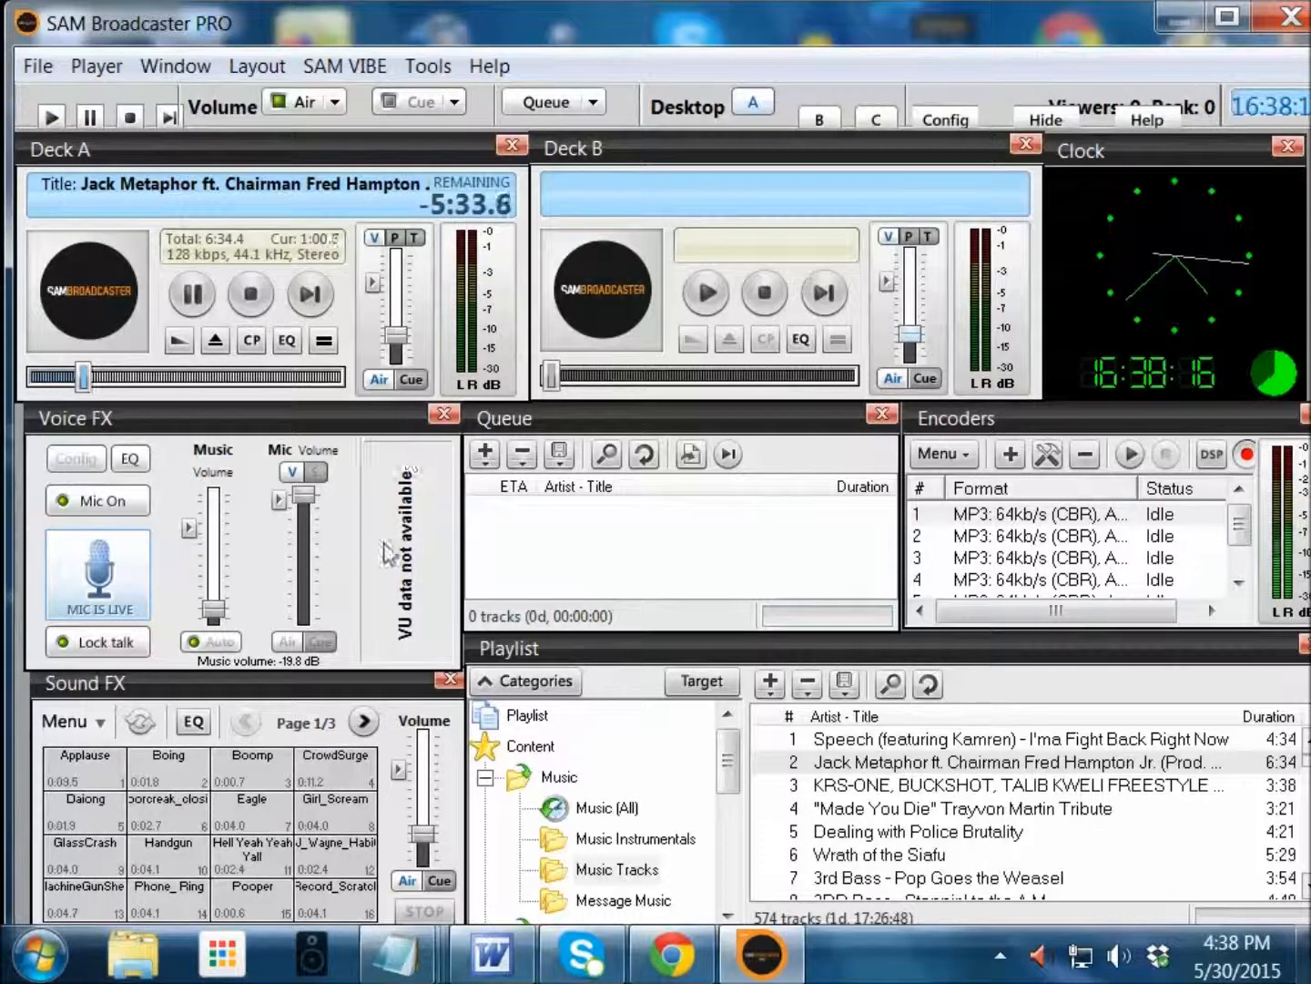
# Save the SAM Broadcaster configuration.
pyautogui.click(38, 63)
pyautogui.click(130, 136)
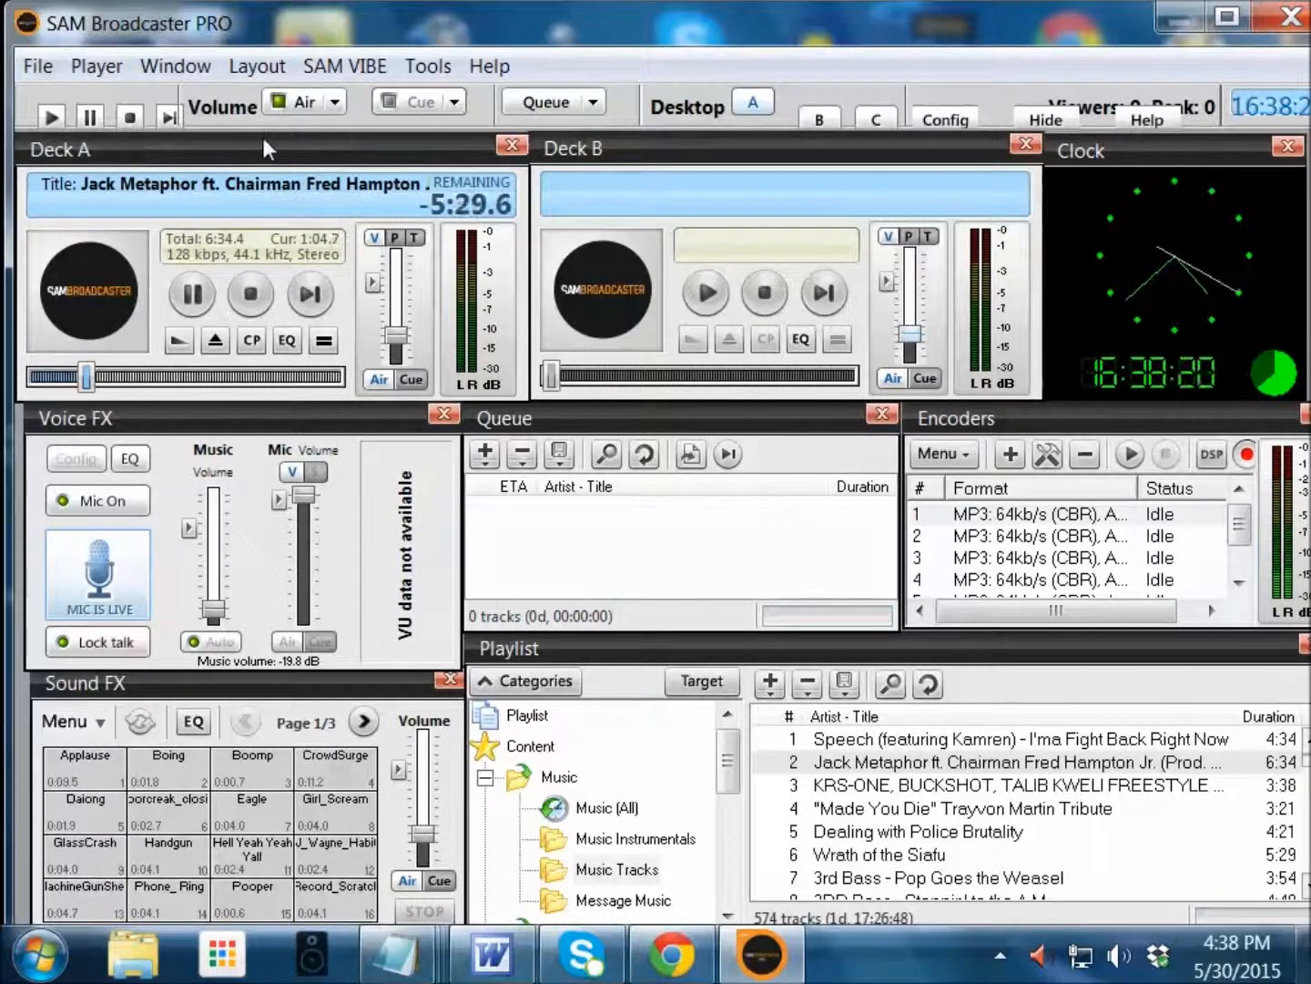
pyautogui.click(37, 65)
pyautogui.click(167, 138)
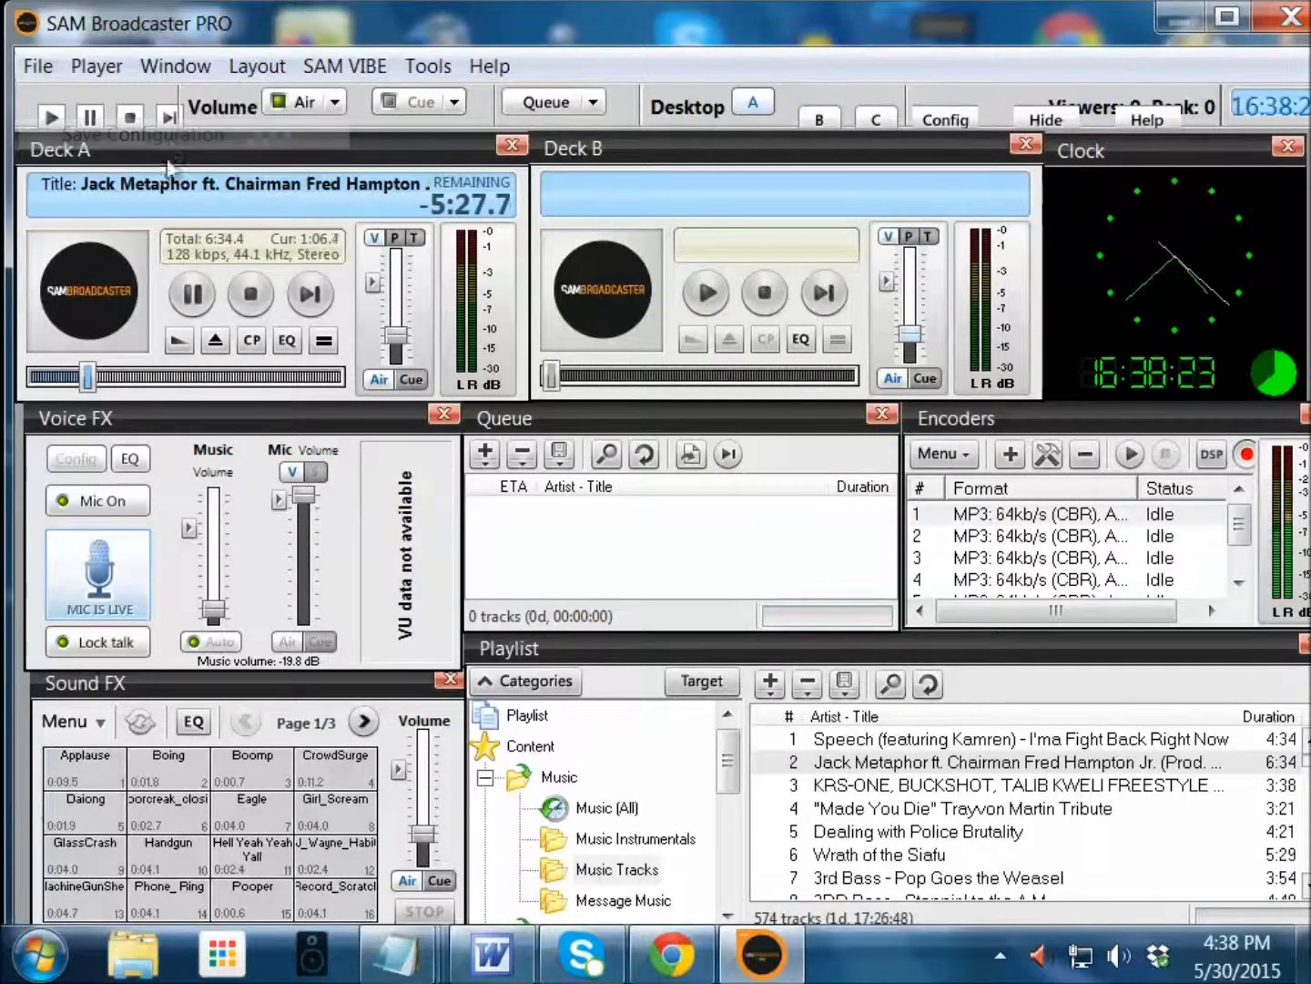
# Raise the Voice FX music volume to about -15.3 dB, testing it with talk locked and unlocked, and save the configuration.
pyautogui.click(127, 641)
pyautogui.click(121, 643)
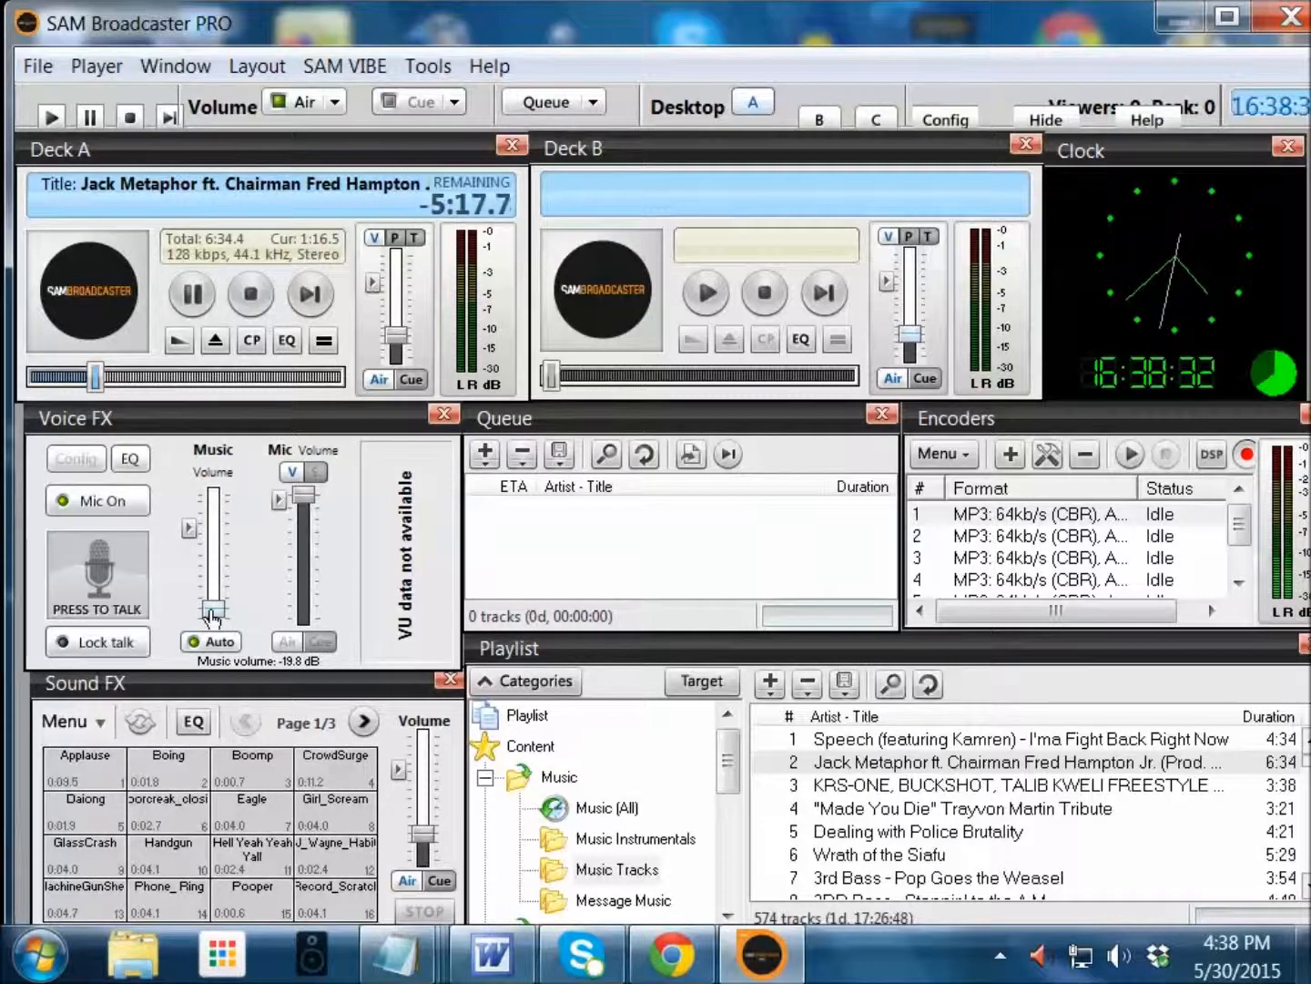
pyautogui.moveTo(210, 615); pyautogui.dragTo(213, 610)
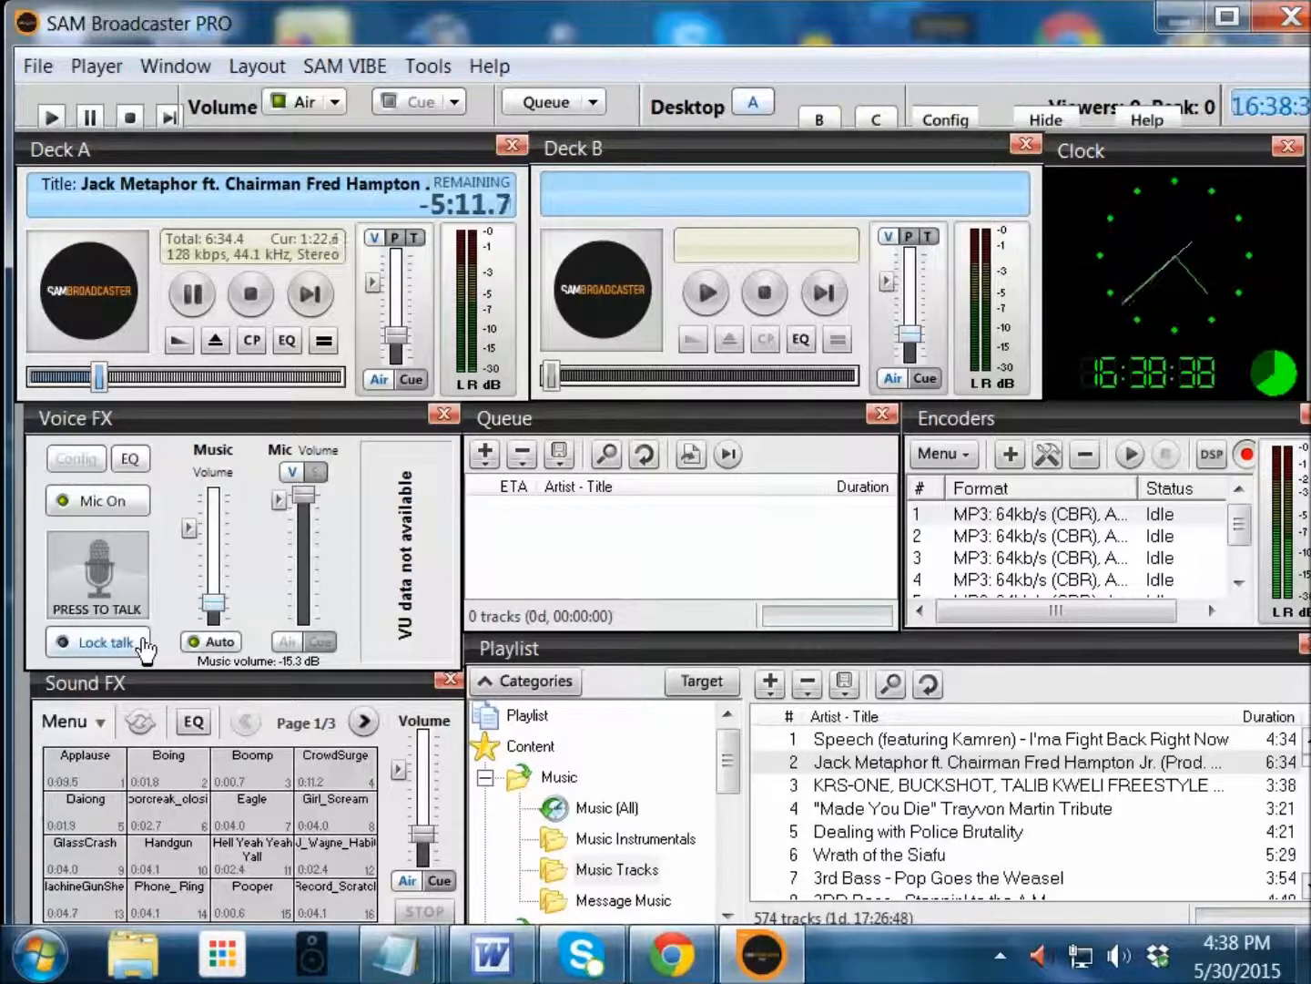
pyautogui.click(106, 643)
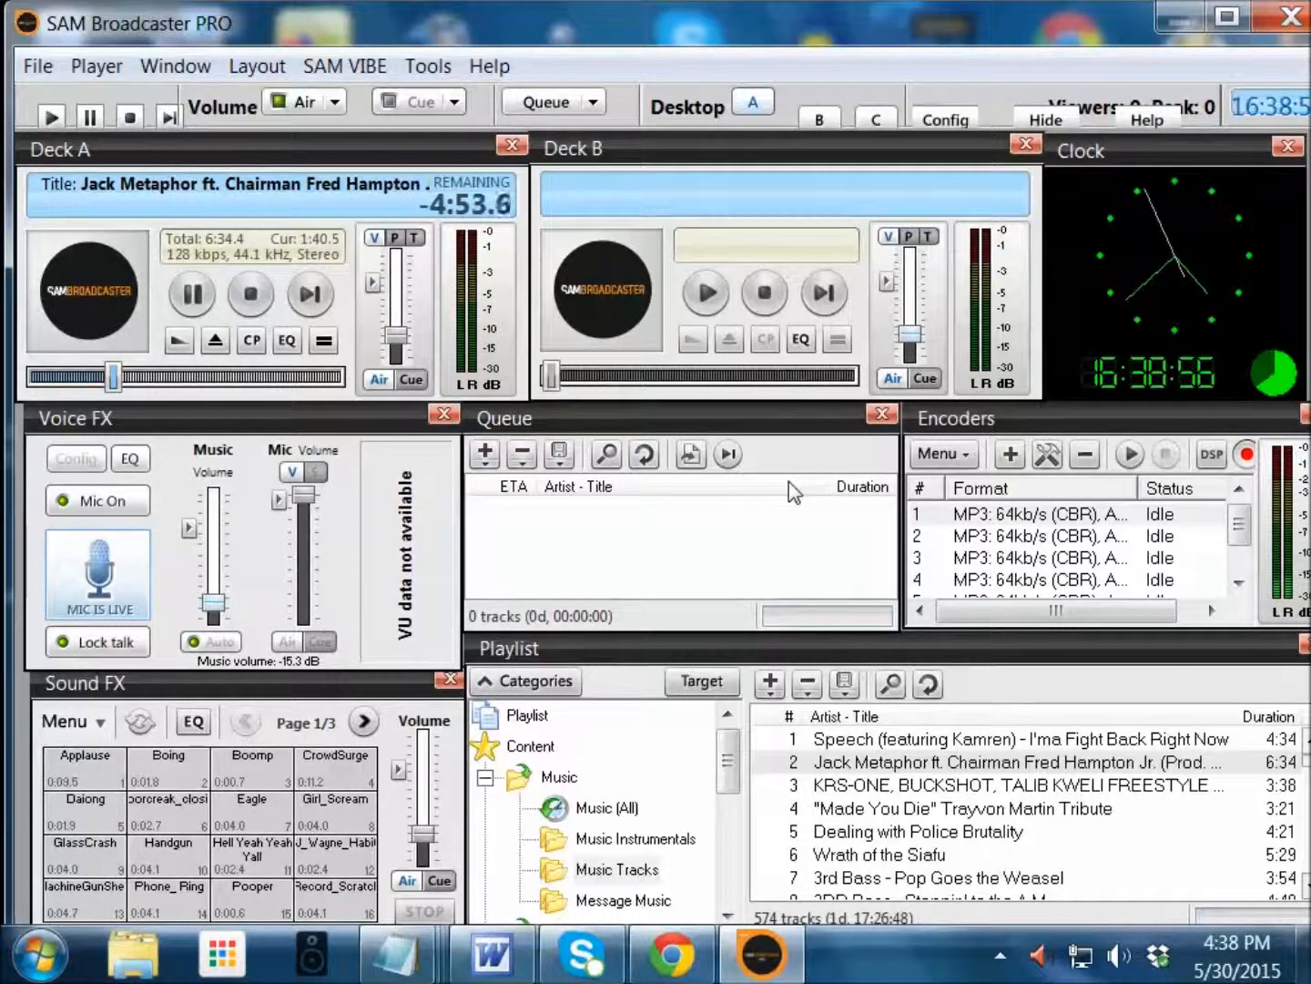
pyautogui.click(136, 644)
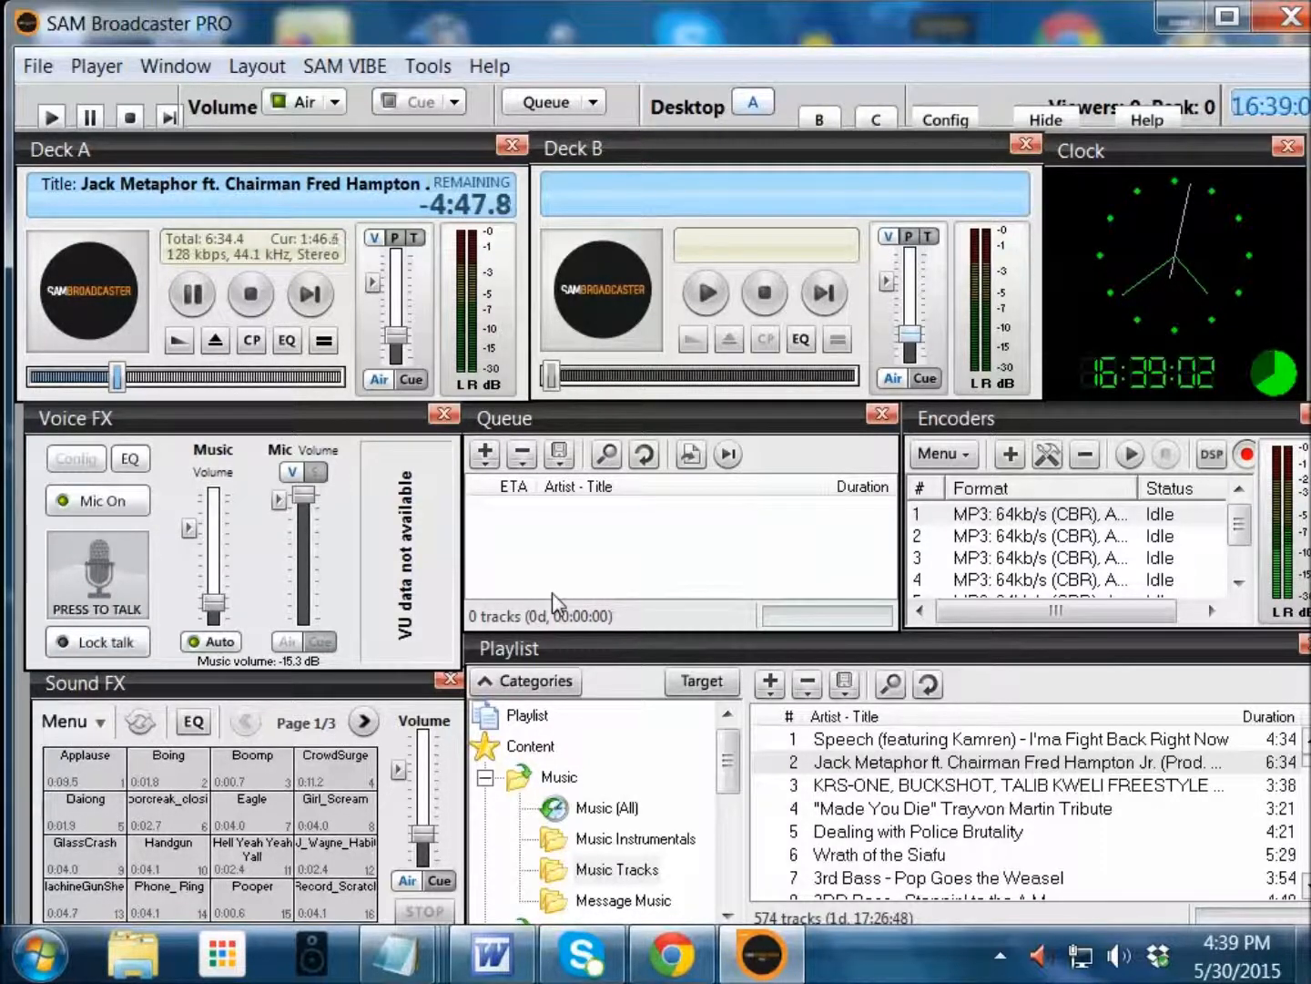
pyautogui.click(132, 644)
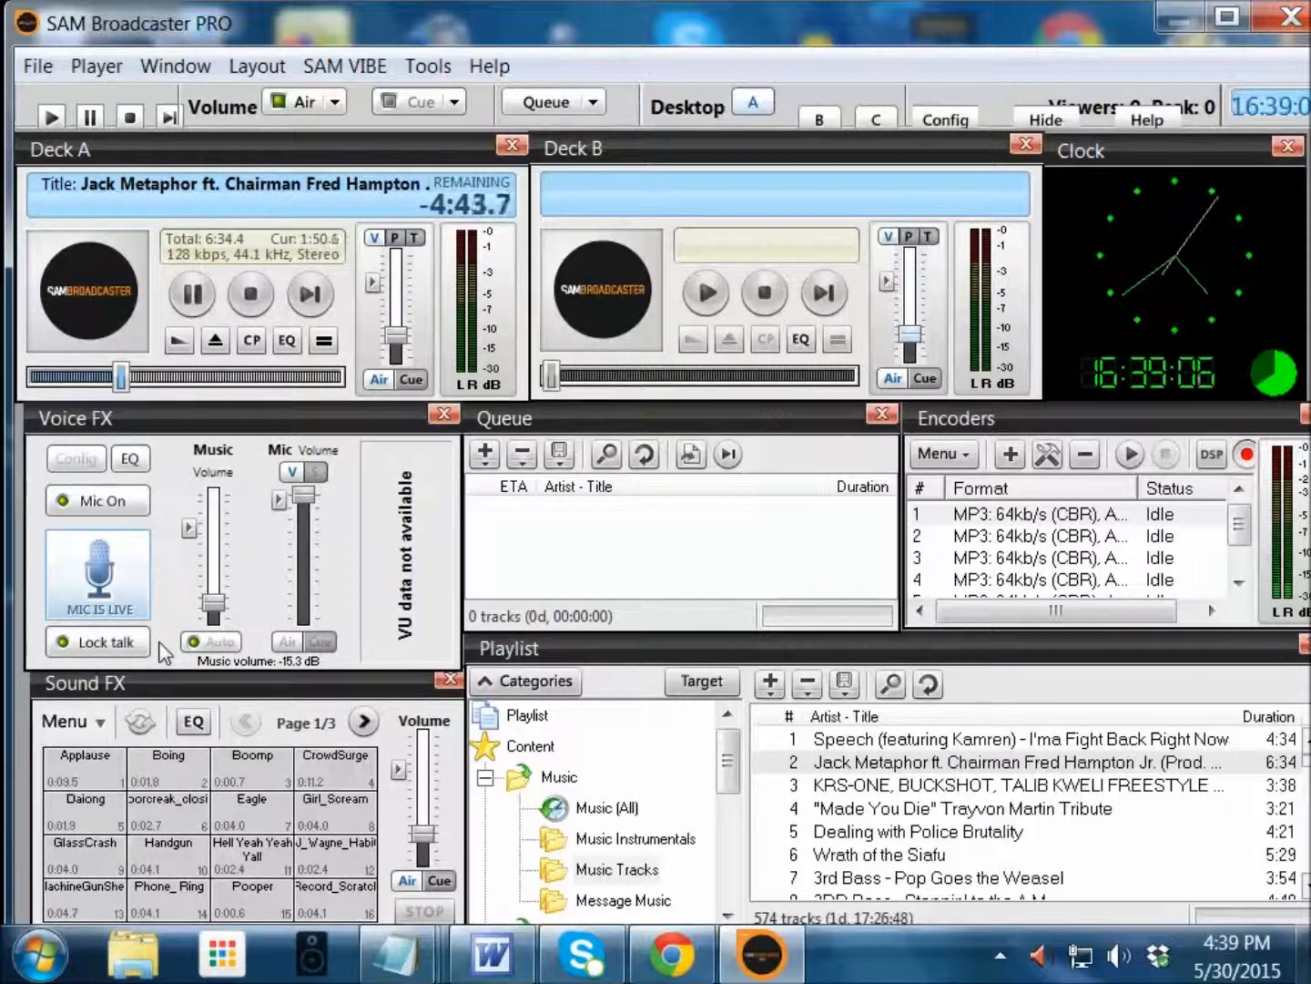
pyautogui.click(38, 78)
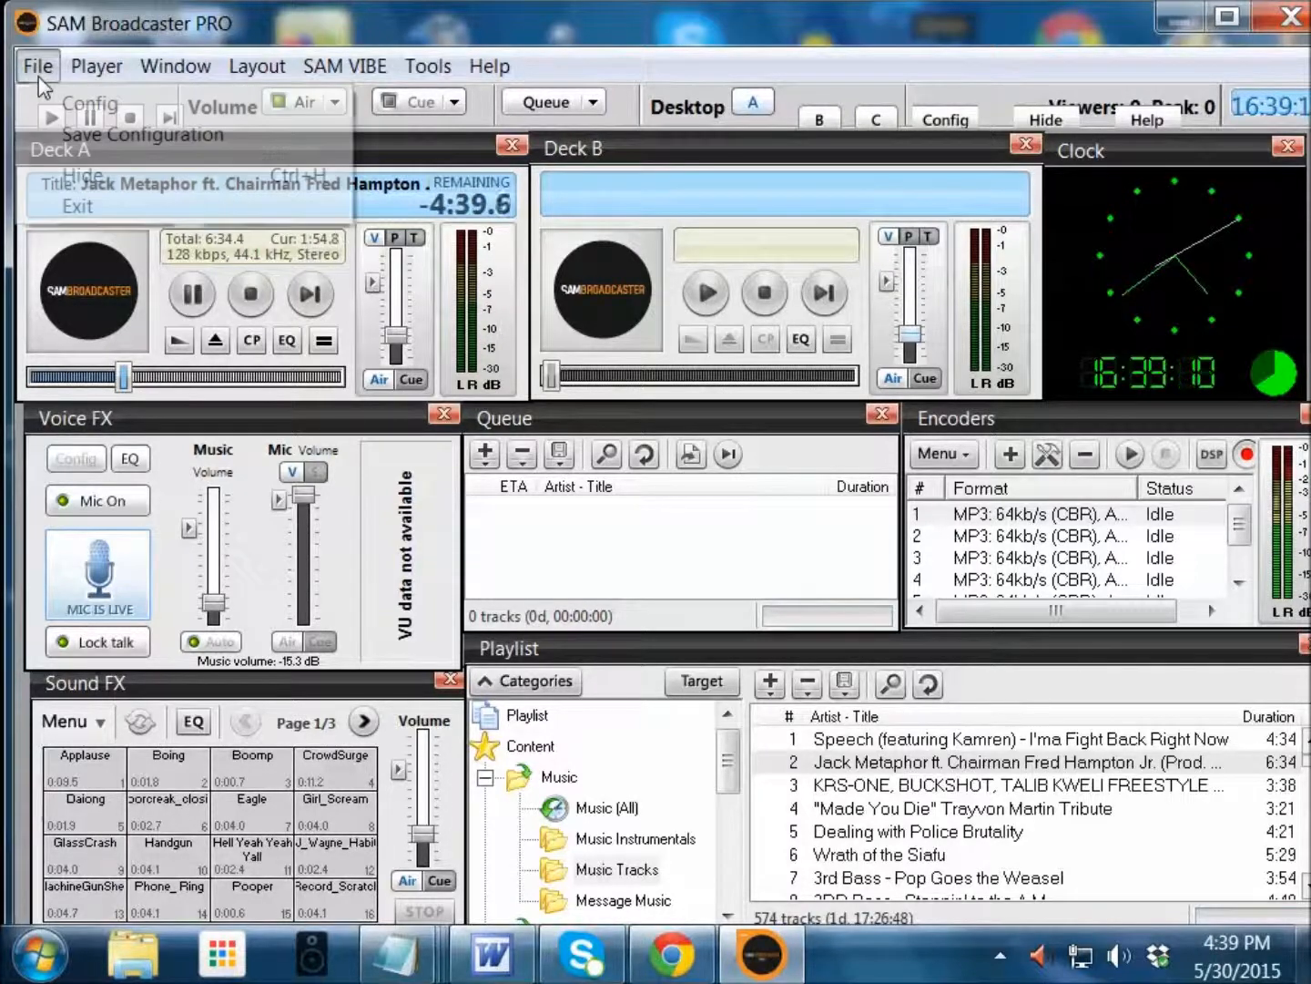
pyautogui.click(136, 134)
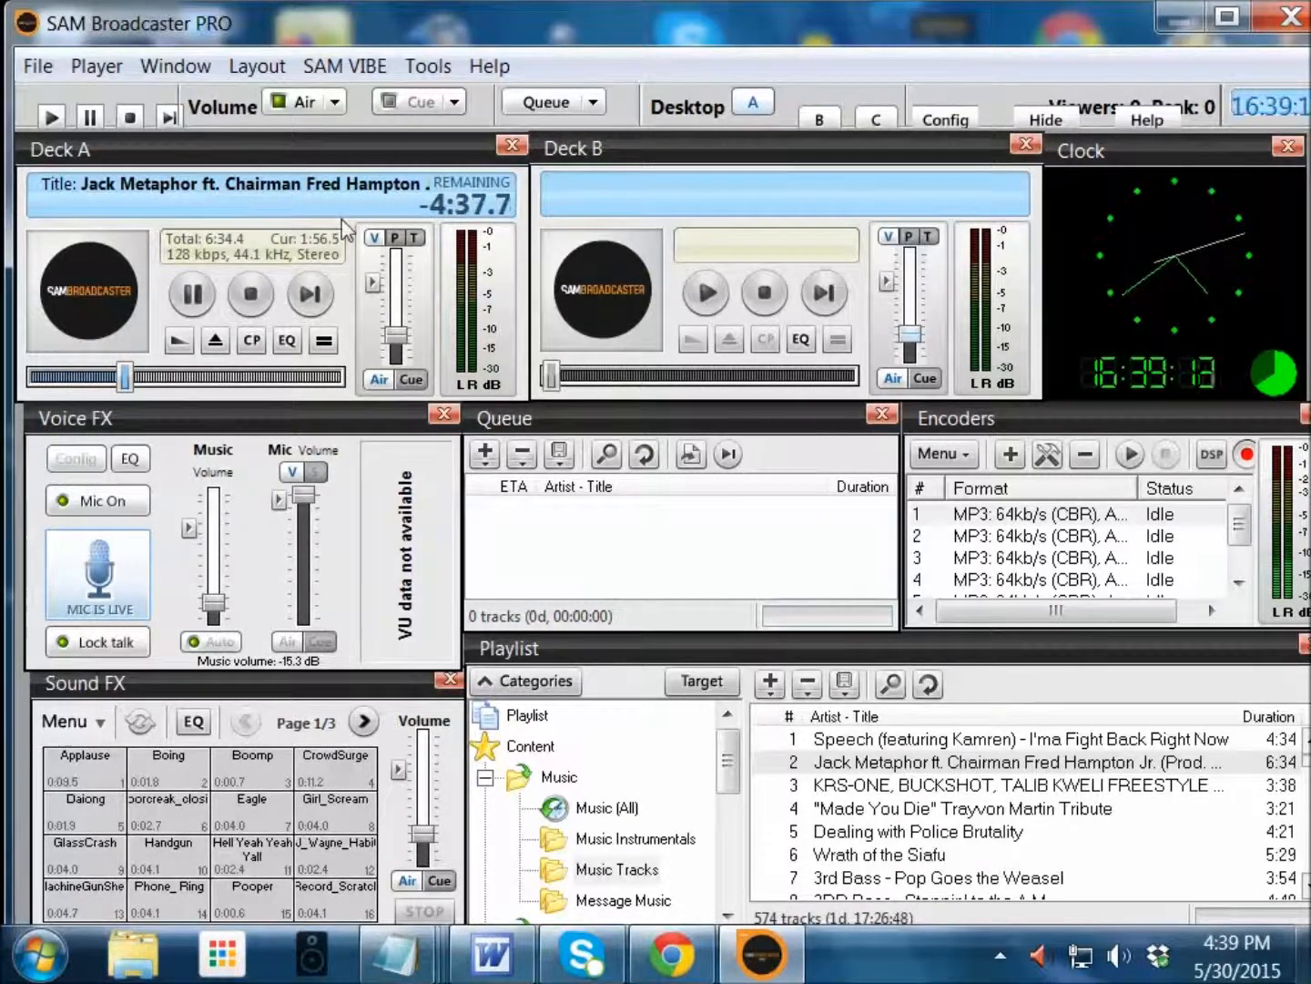
# Take the microphone off air by unlocking talk and turning it off, and stop the Deck A track.
pyautogui.click(99, 641)
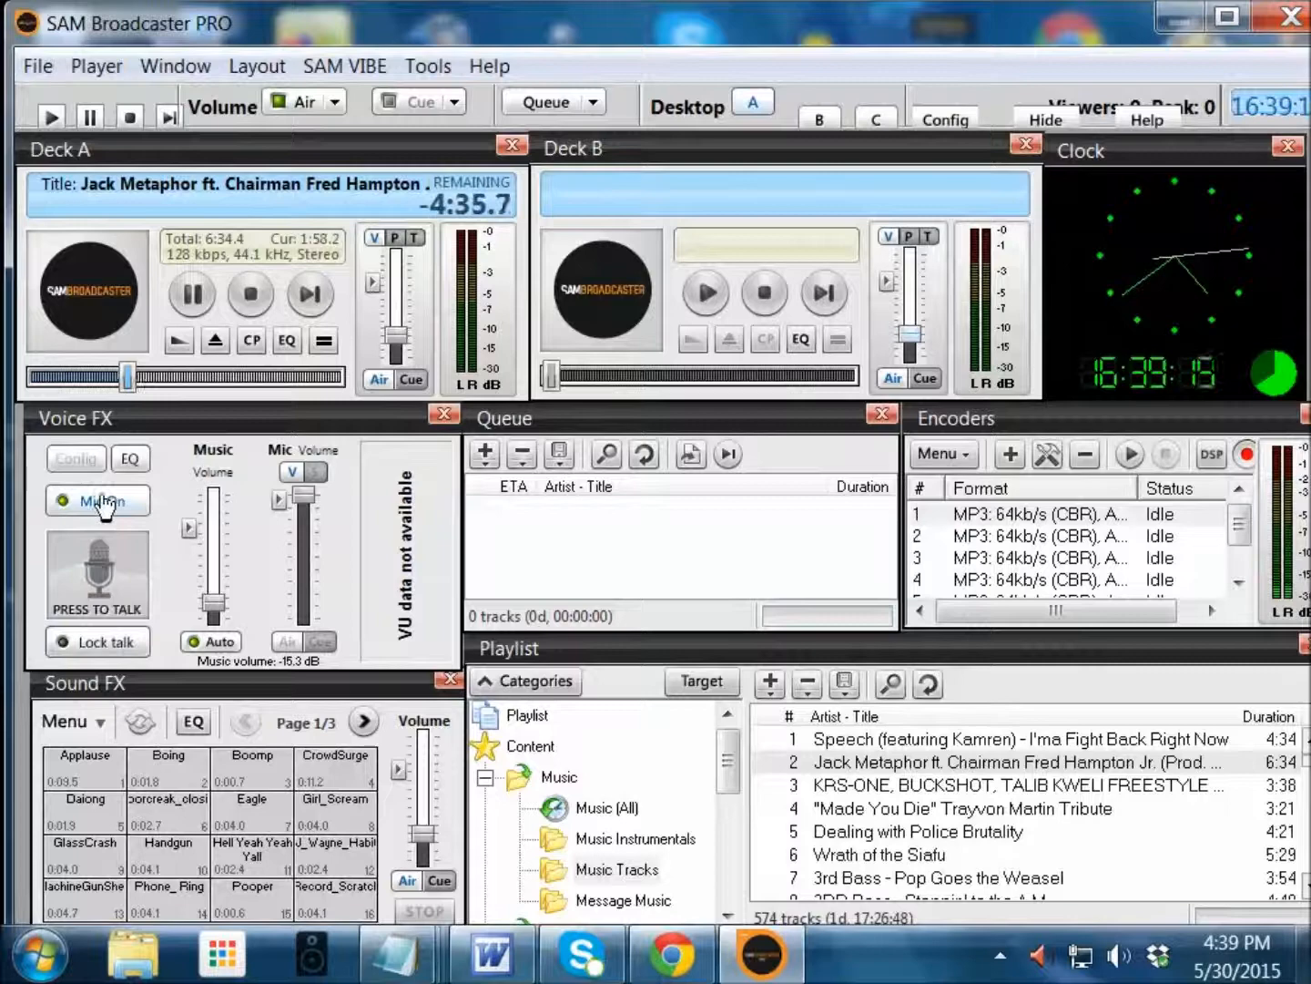
pyautogui.click(101, 502)
pyautogui.click(251, 293)
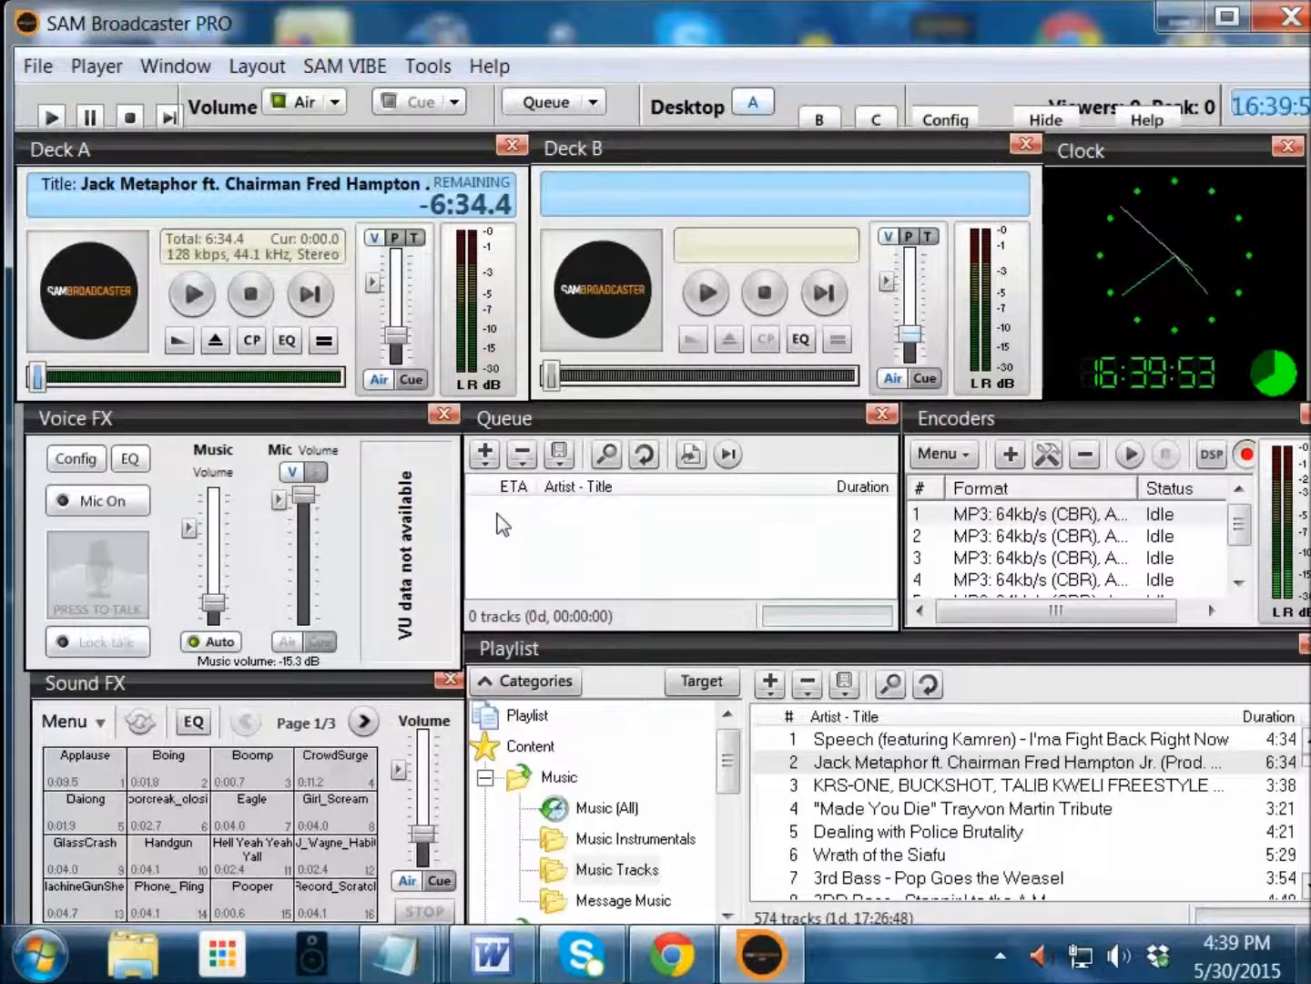
# Switch to Skype, enter the account password, and sign in.
pyautogui.click(584, 953)
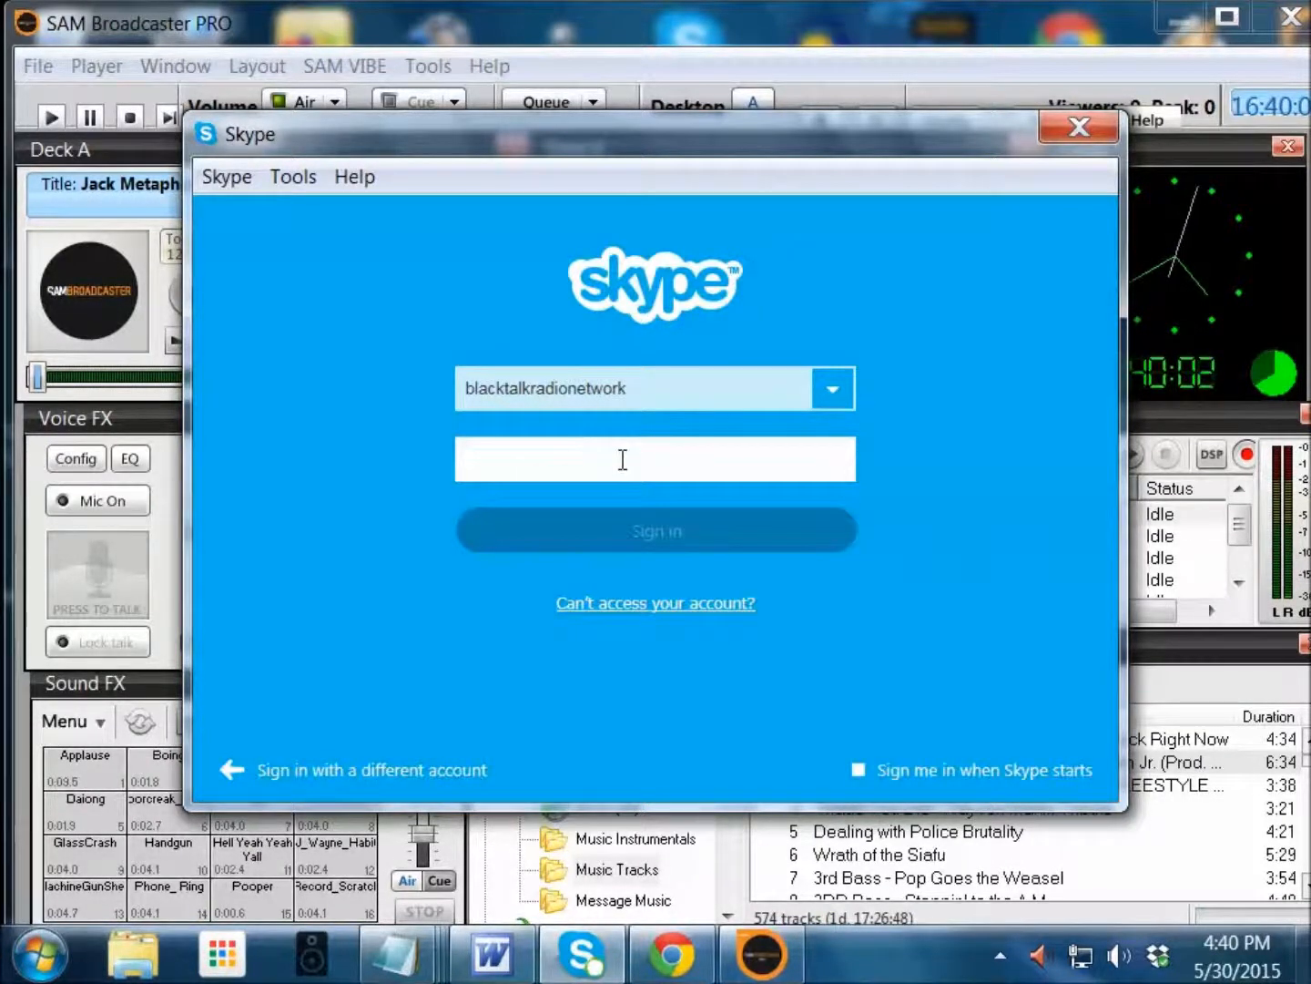
pyautogui.click(623, 461)
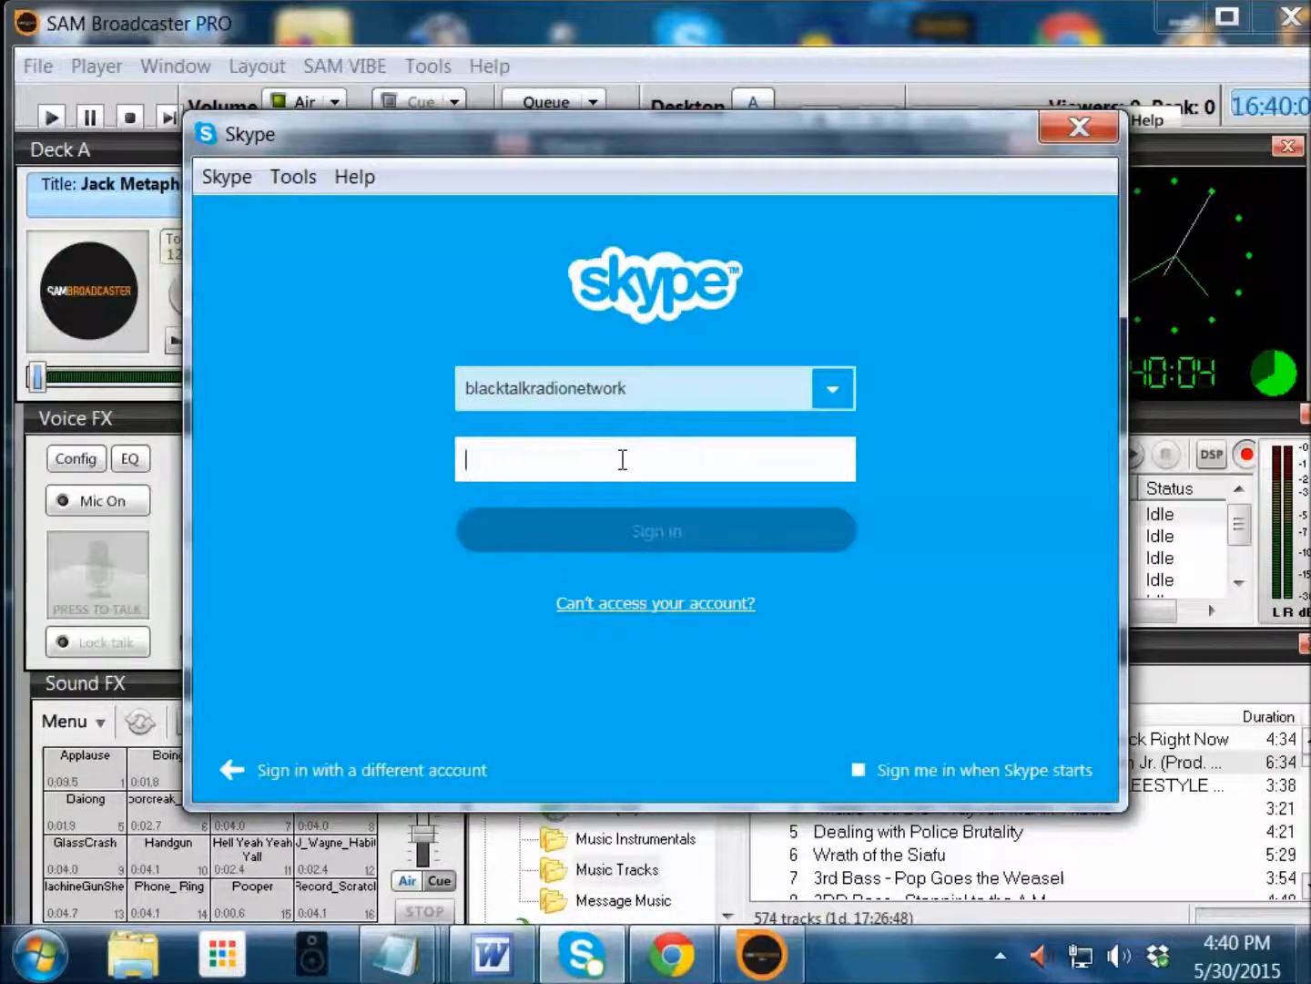
pyautogui.write('•••••••')
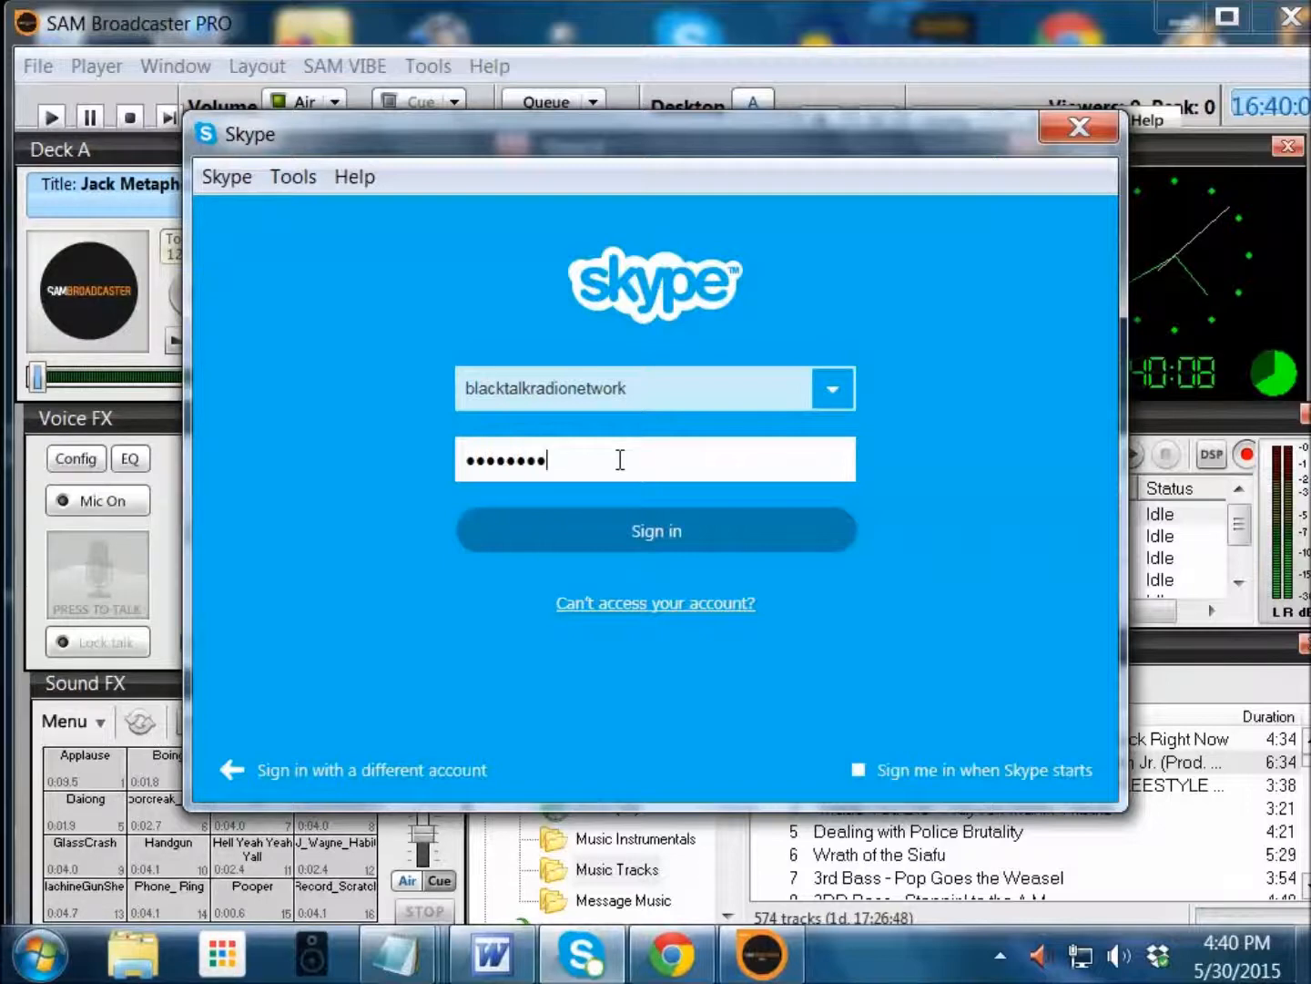
pyautogui.press('Return')
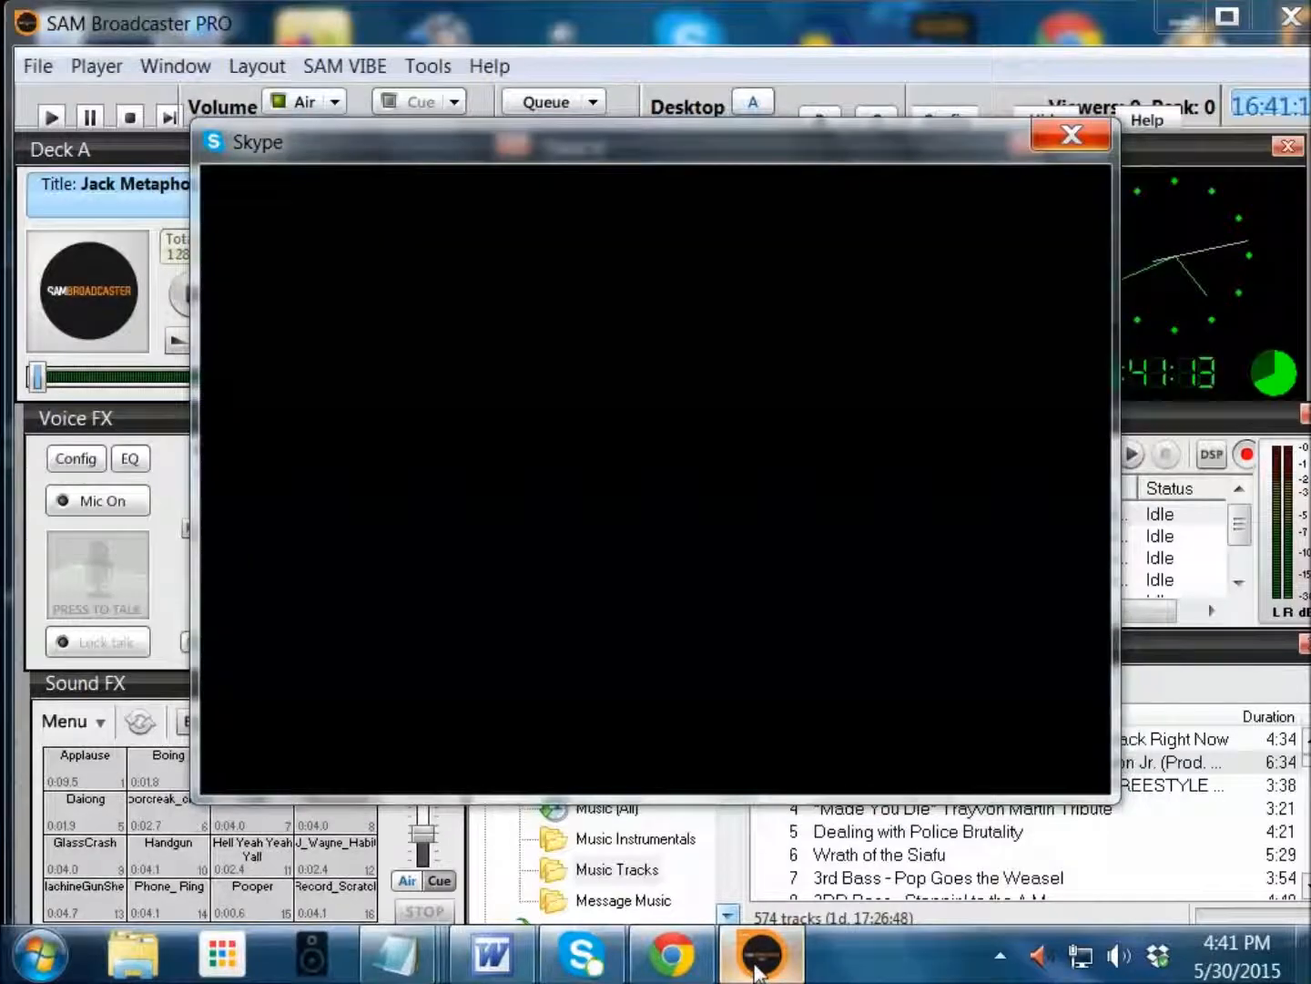
# Minimize SAM Broadcaster and accept the SB X-Fi Go! speaker and microphone as Skype's audio devices.
pyautogui.click(758, 956)
pyautogui.click(758, 956)
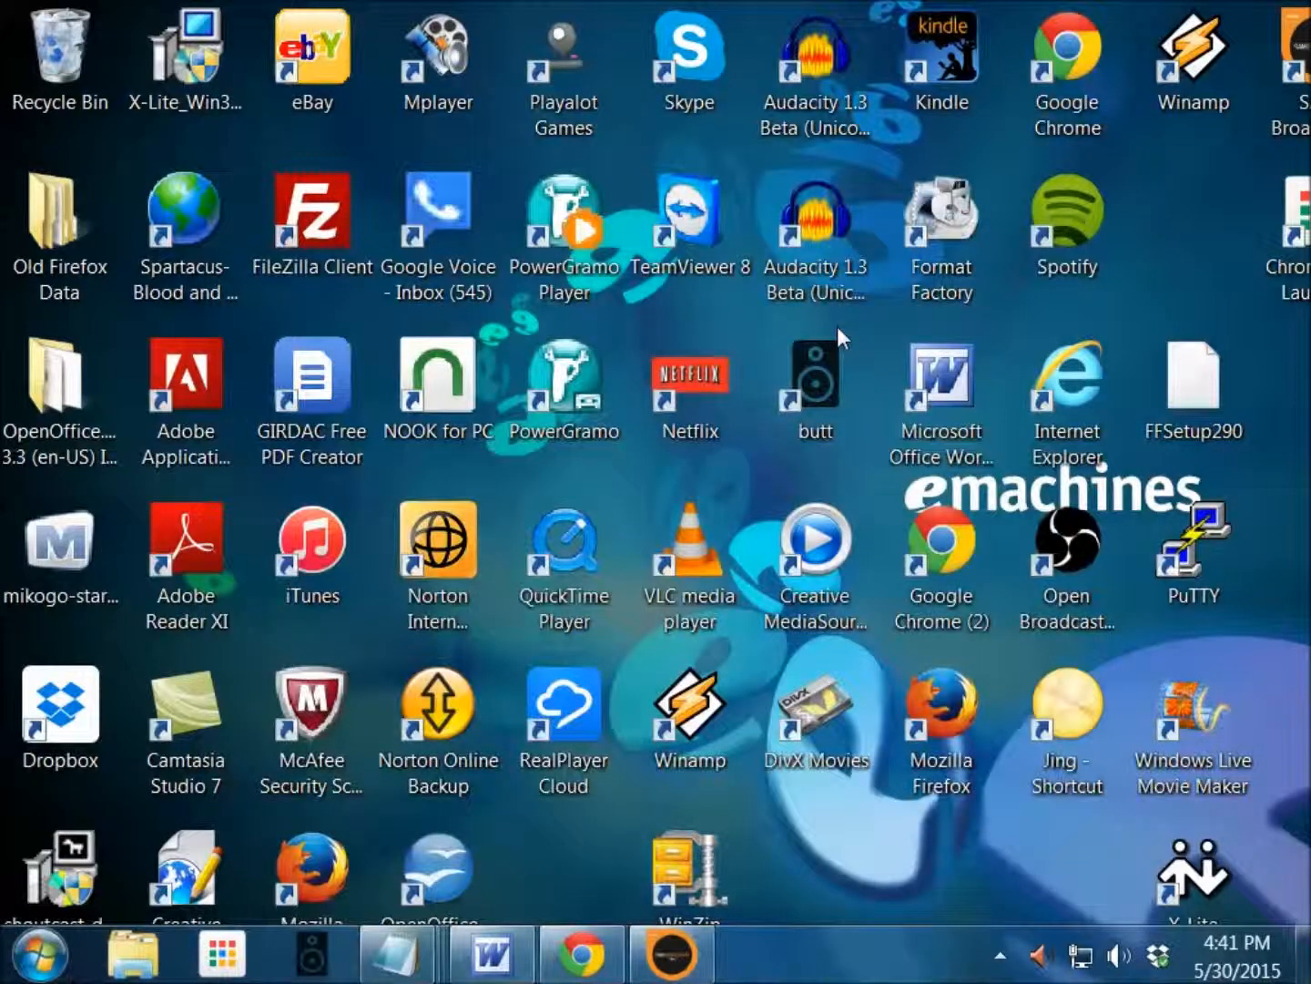
pyautogui.click(1001, 957)
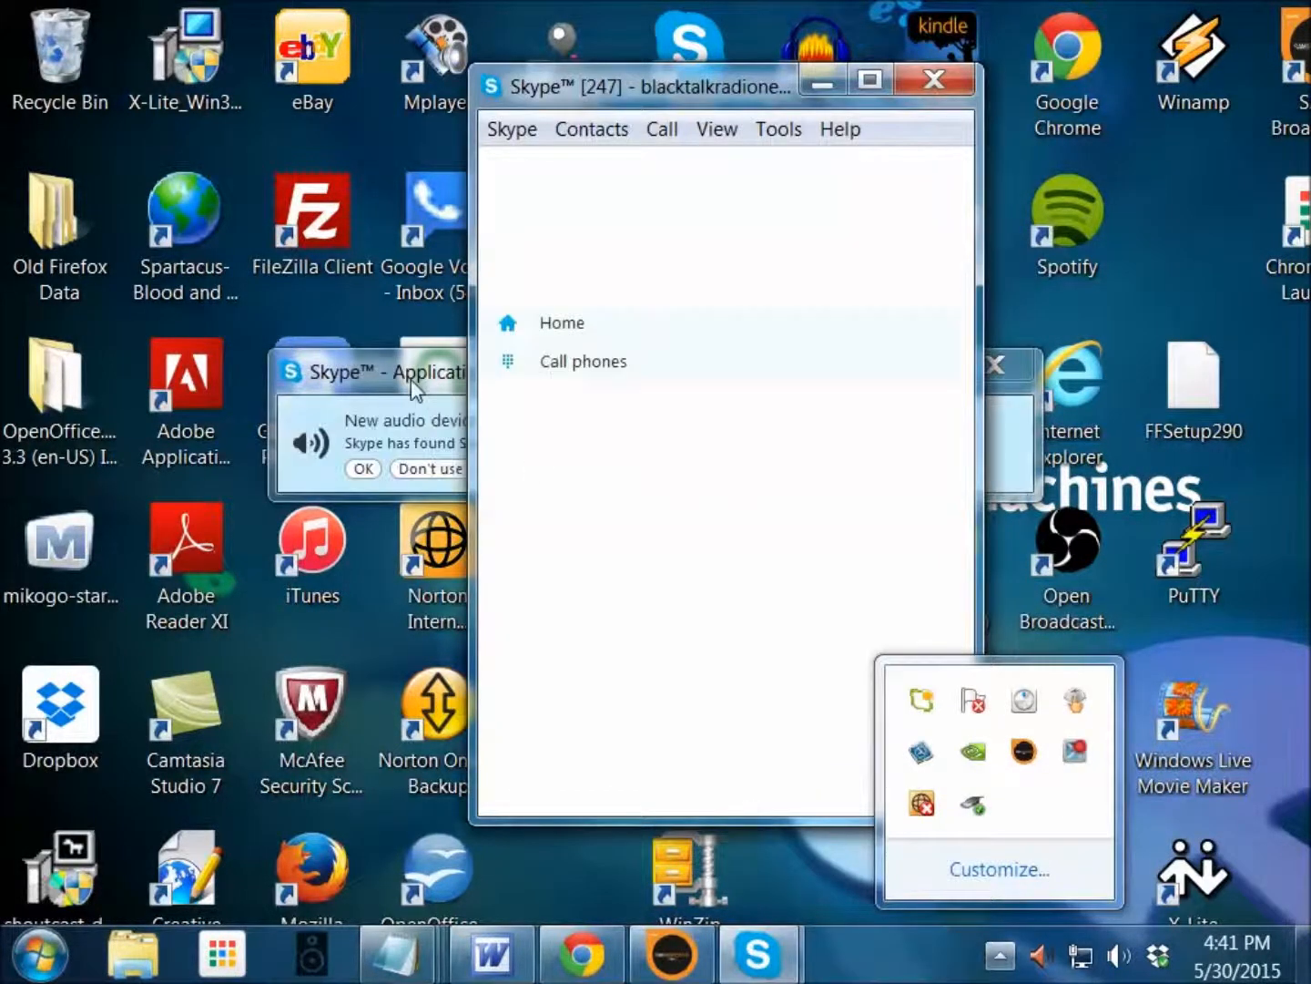
pyautogui.click(406, 381)
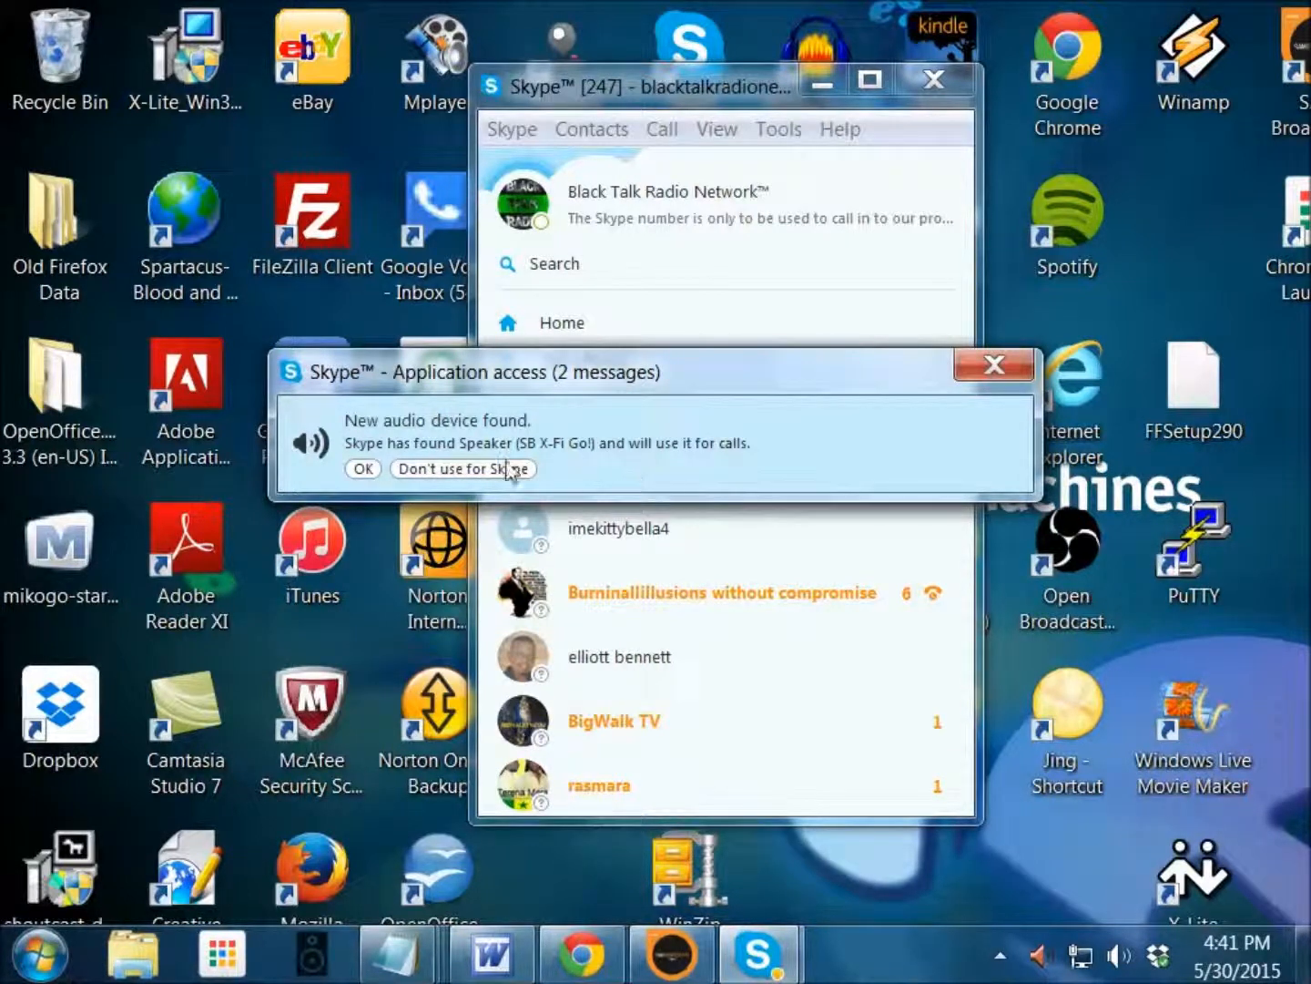
pyautogui.click(363, 468)
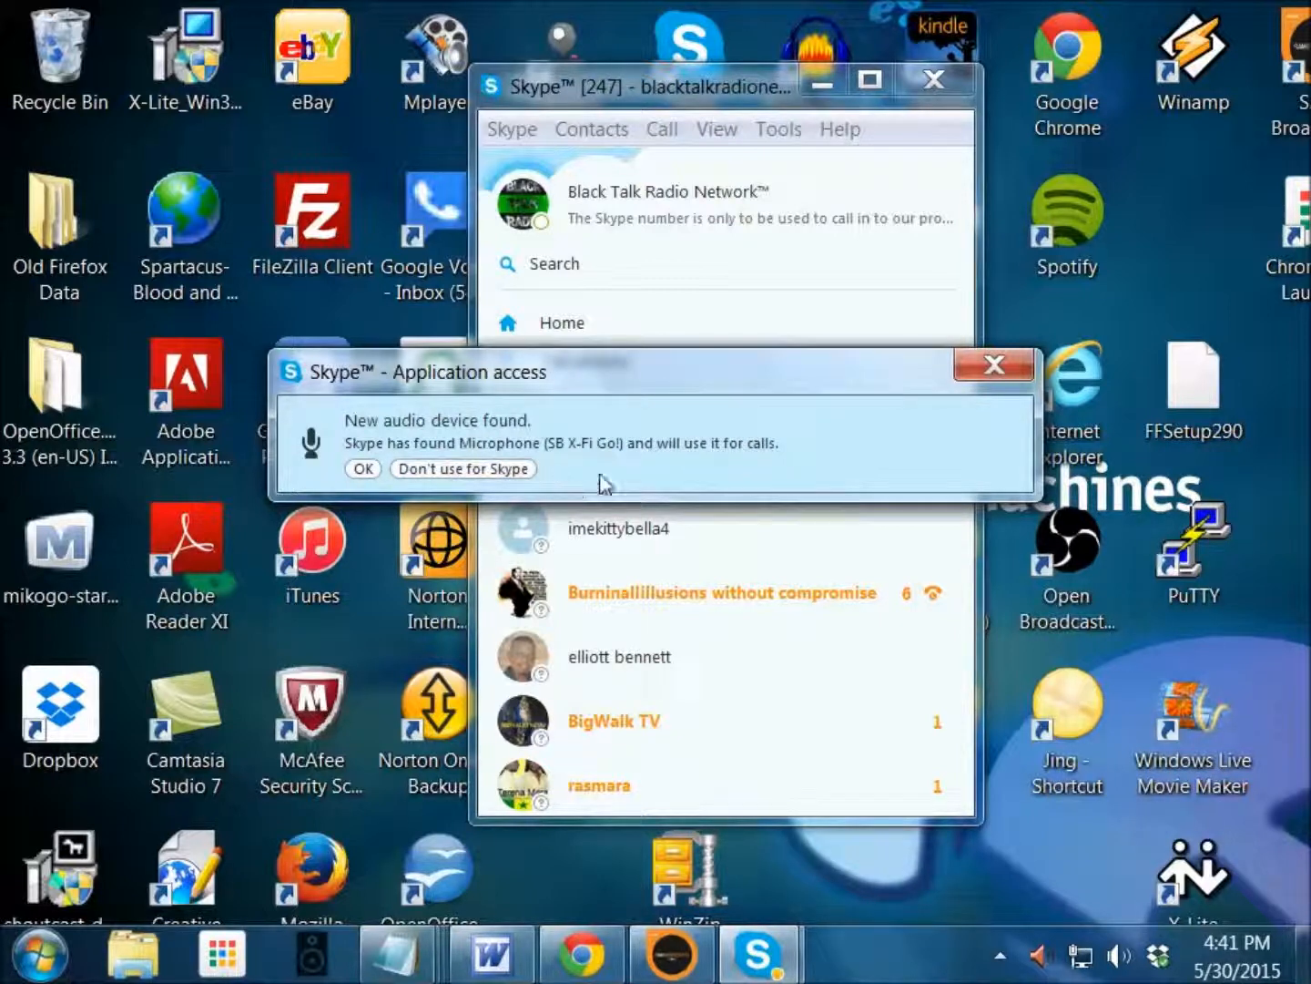
pyautogui.click(363, 468)
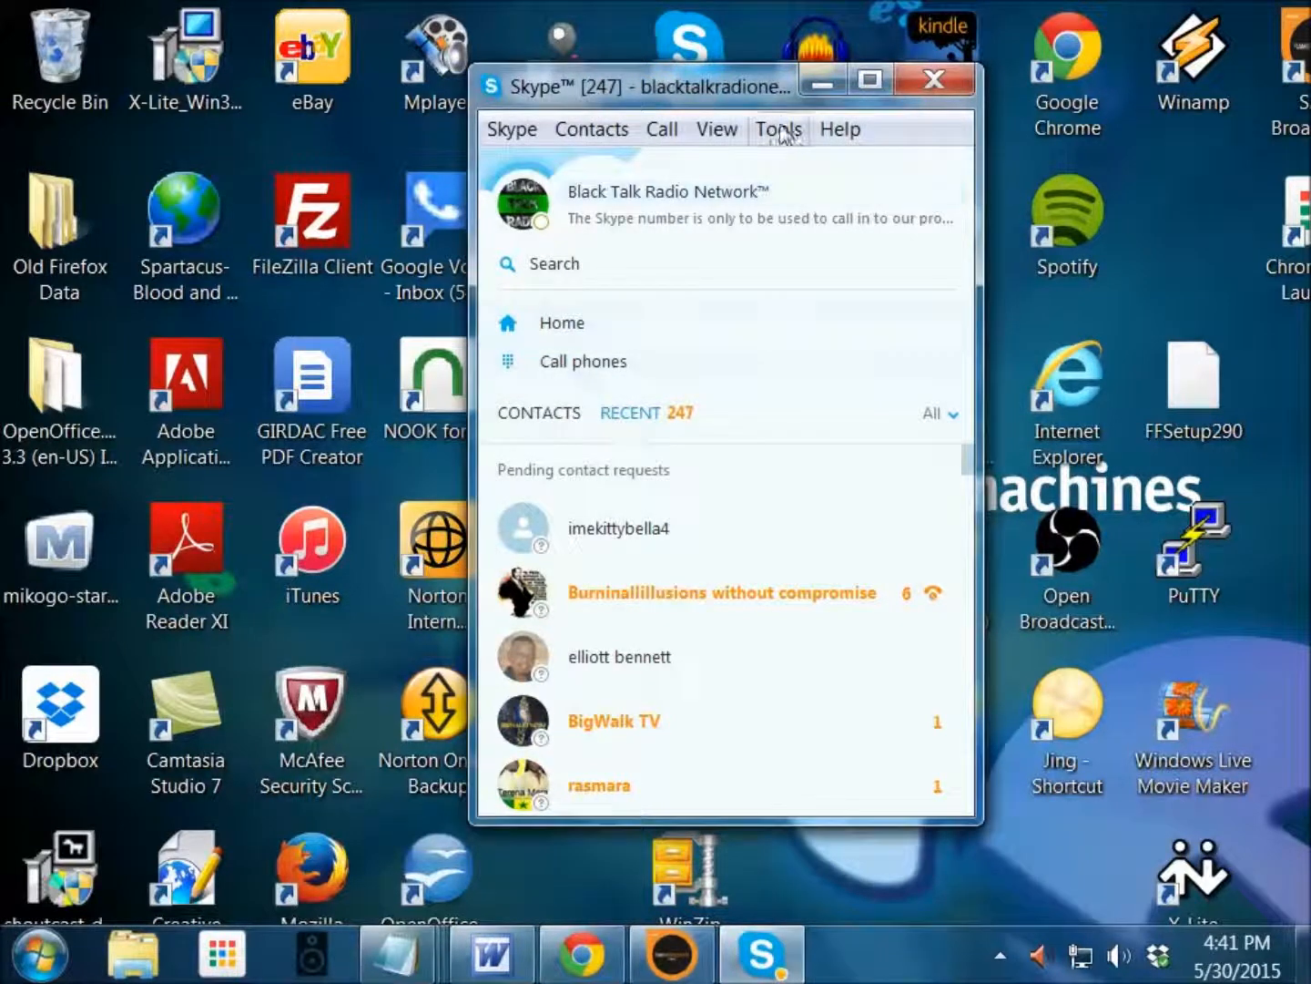
# In Skype's audio settings, select Microphone (Realtek High Definition Audio) with its volume at High, and minimize the options window.
pyautogui.click(779, 132)
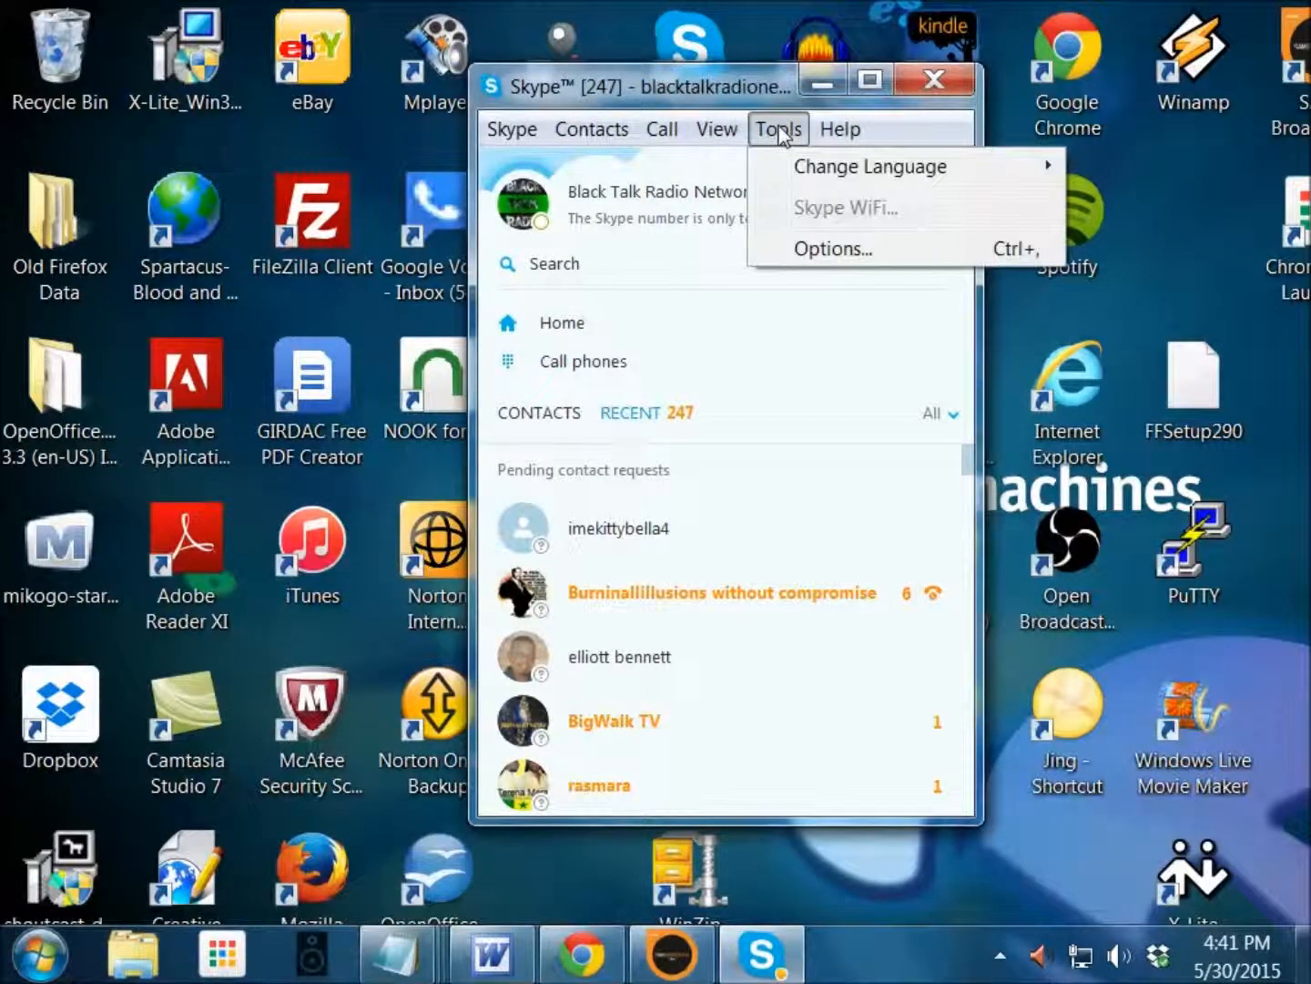
pyautogui.click(845, 260)
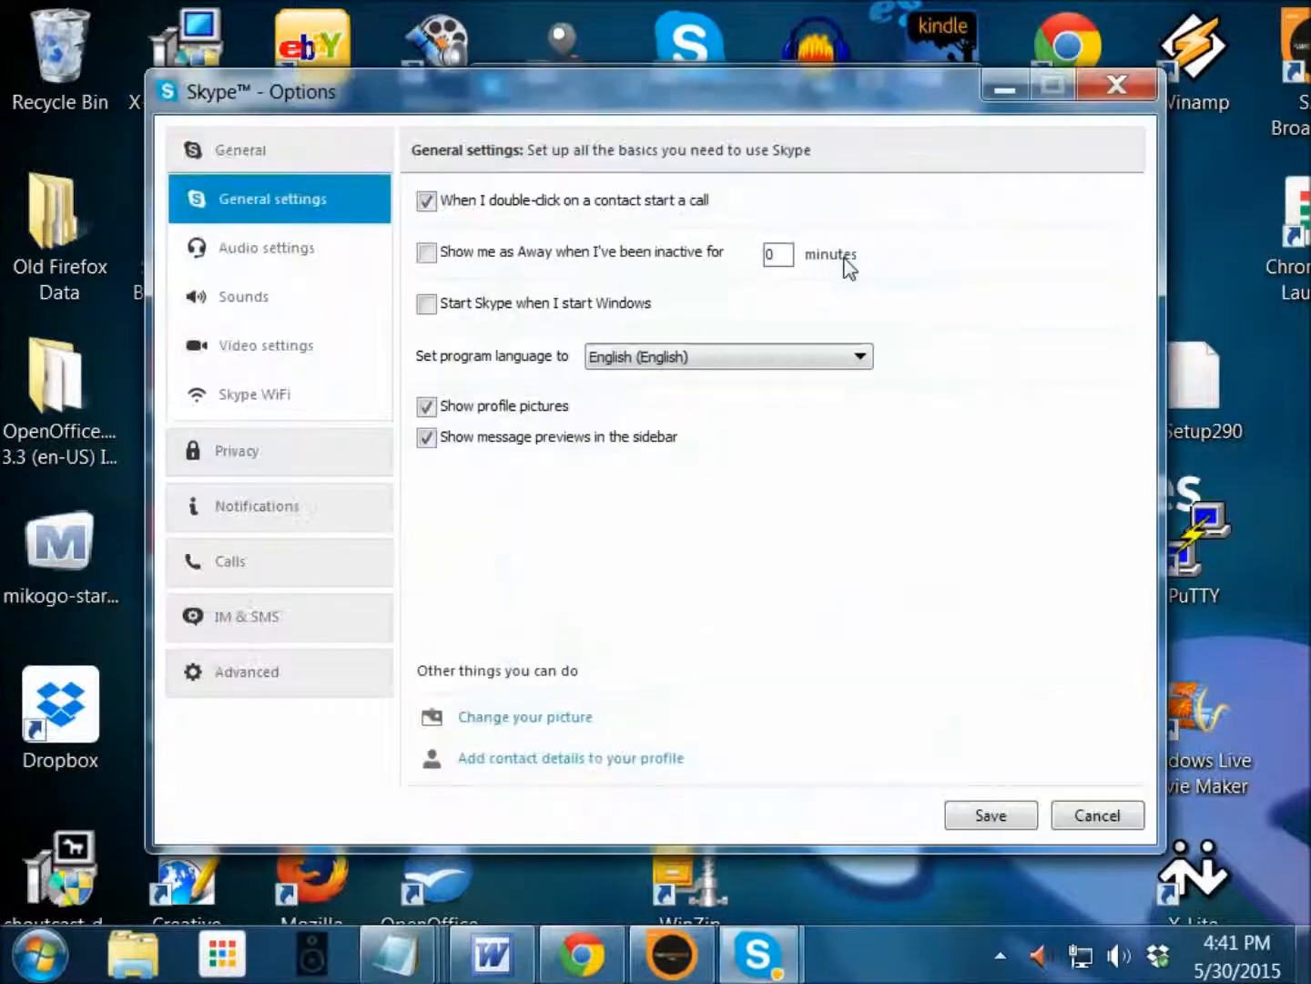
pyautogui.click(283, 245)
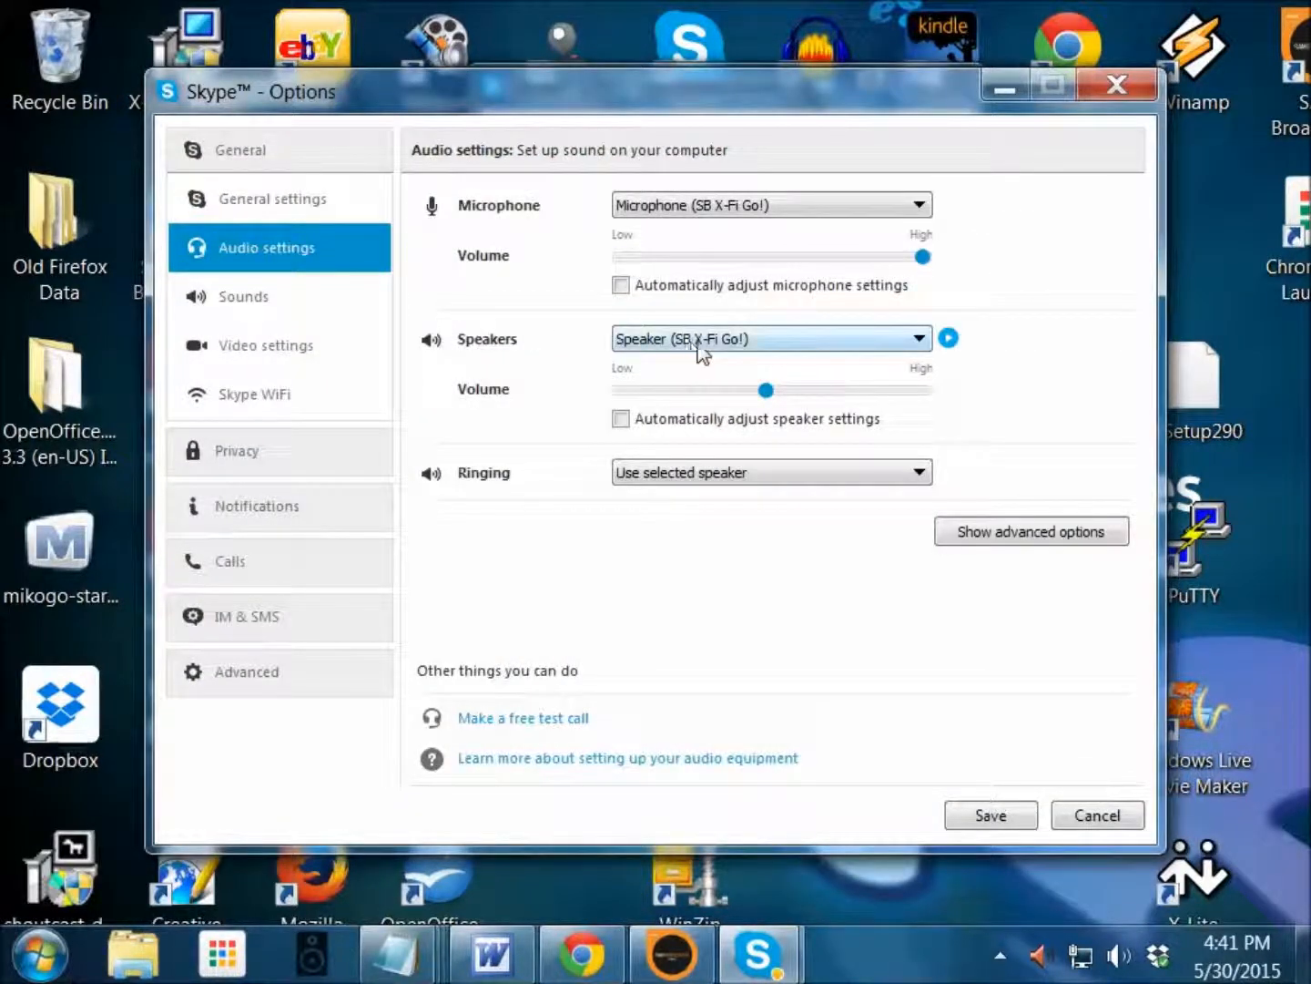
pyautogui.click(845, 214)
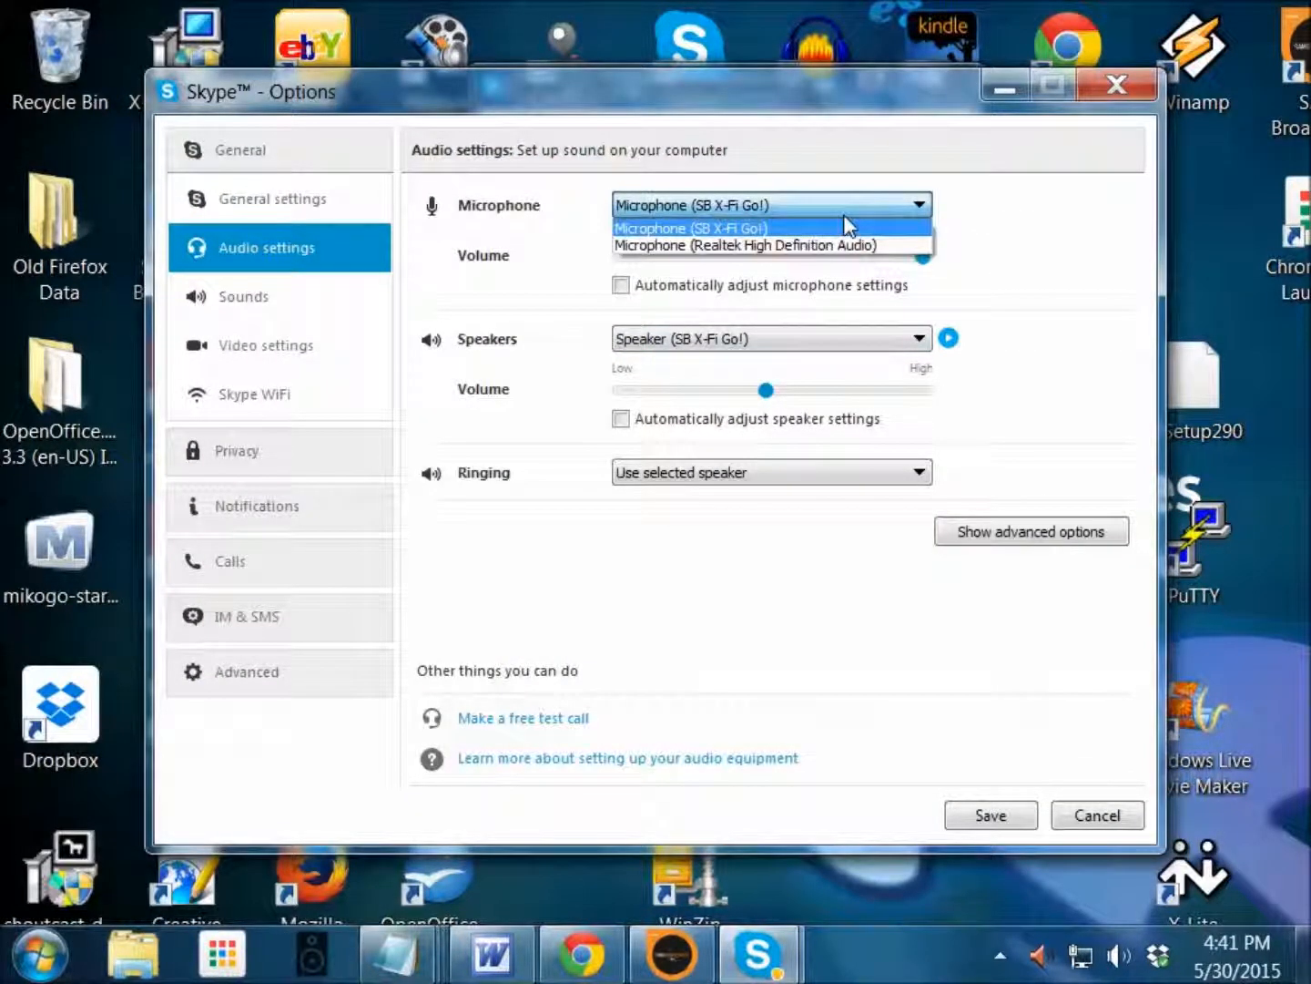
pyautogui.click(763, 246)
pyautogui.moveTo(925, 263)
pyautogui.mouseDown()
pyautogui.moveTo(791, 257)
pyautogui.moveTo(923, 267)
pyautogui.mouseUp()
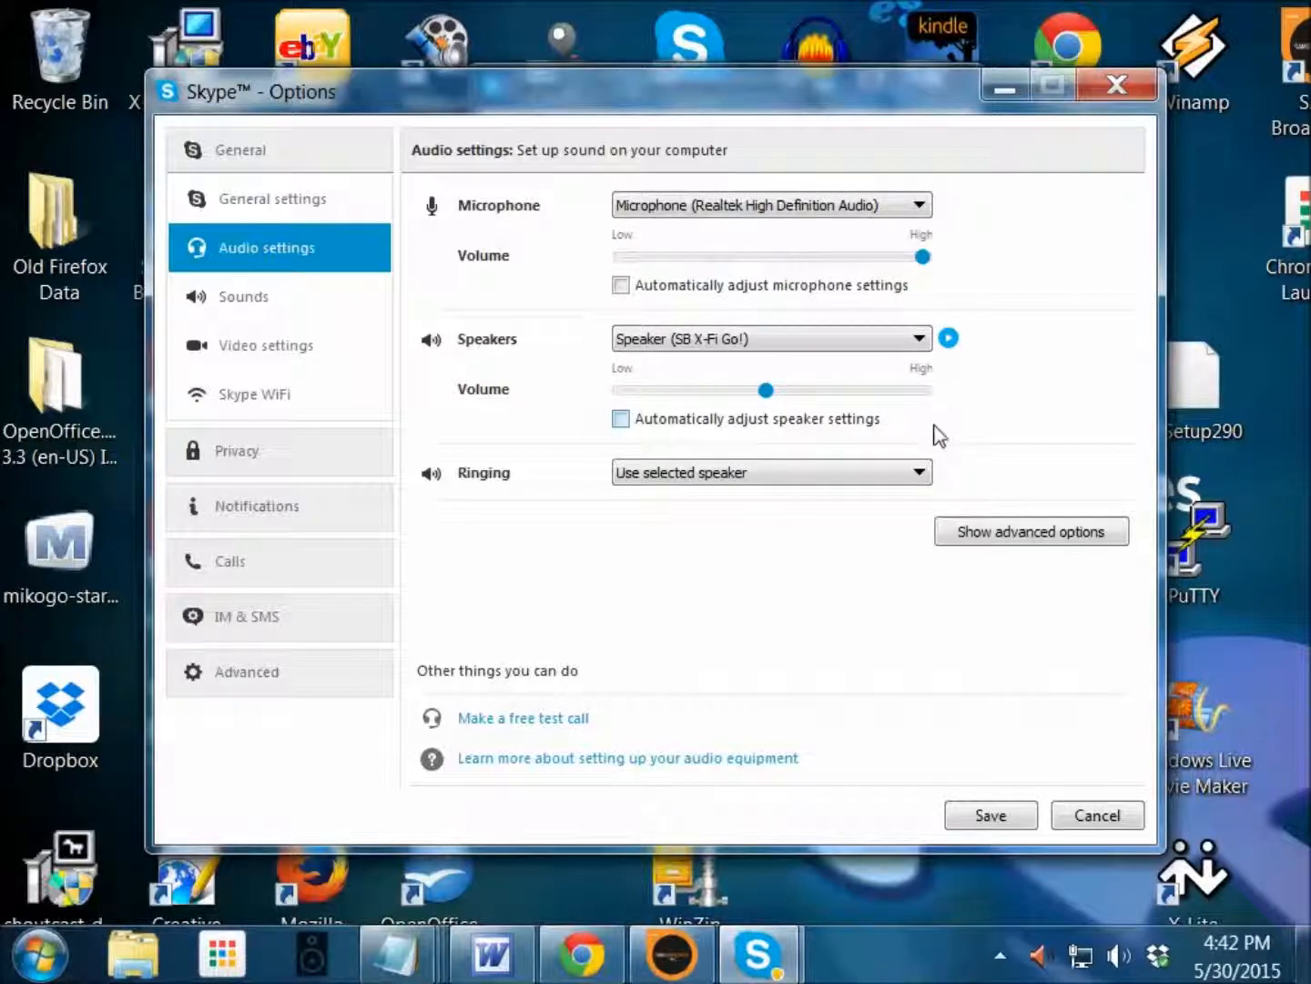
pyautogui.click(993, 89)
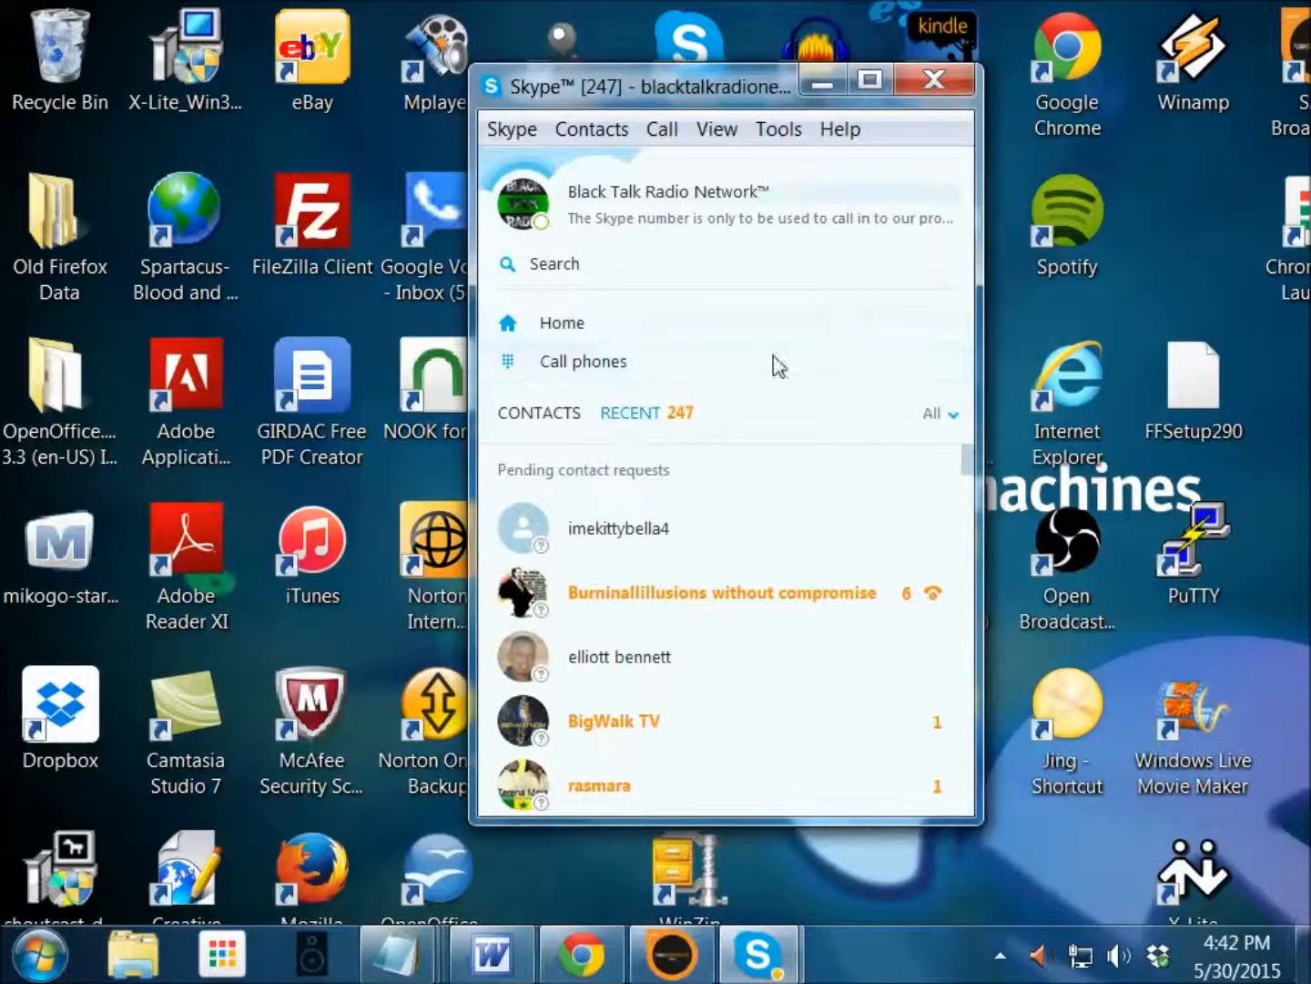
# Bring SAM Broadcaster up behind Skype and check the microphone input level in Skype's audio settings.
pyautogui.click(672, 955)
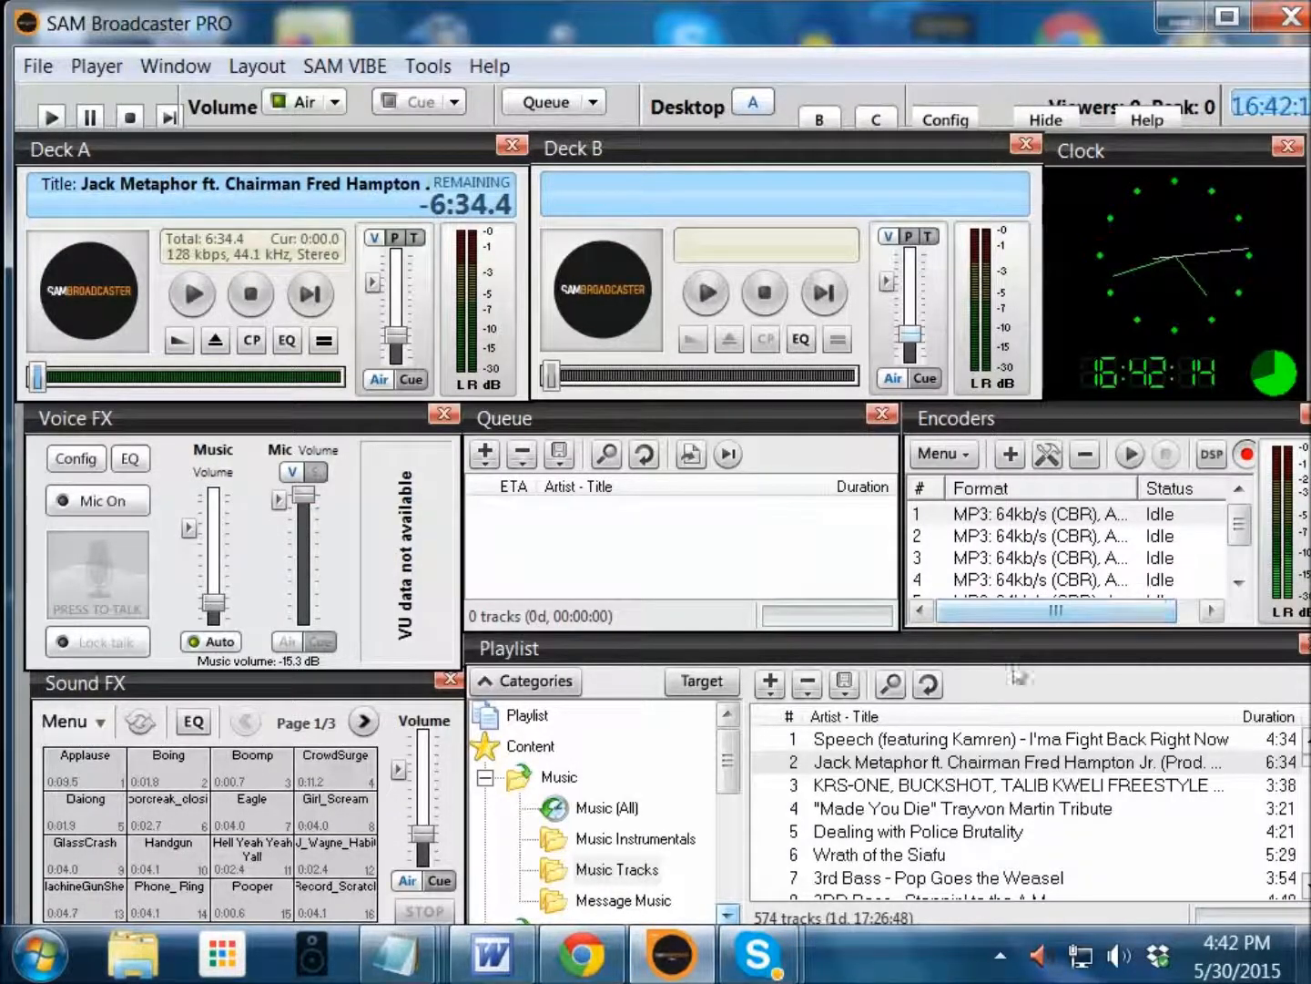
pyautogui.moveTo(779, 973)
pyautogui.moveTo(809, 785)
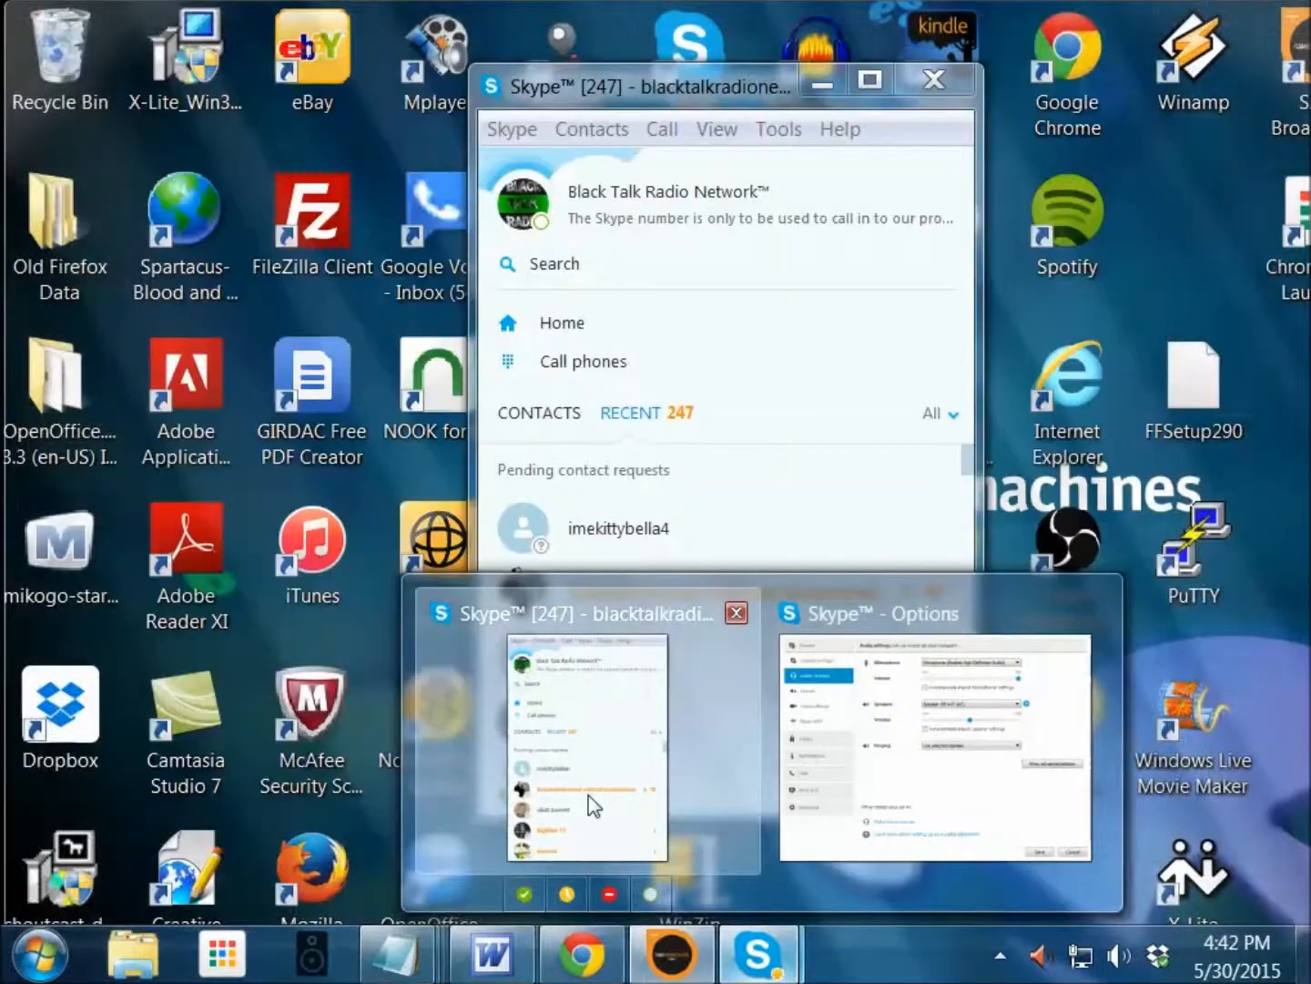
pyautogui.click(594, 802)
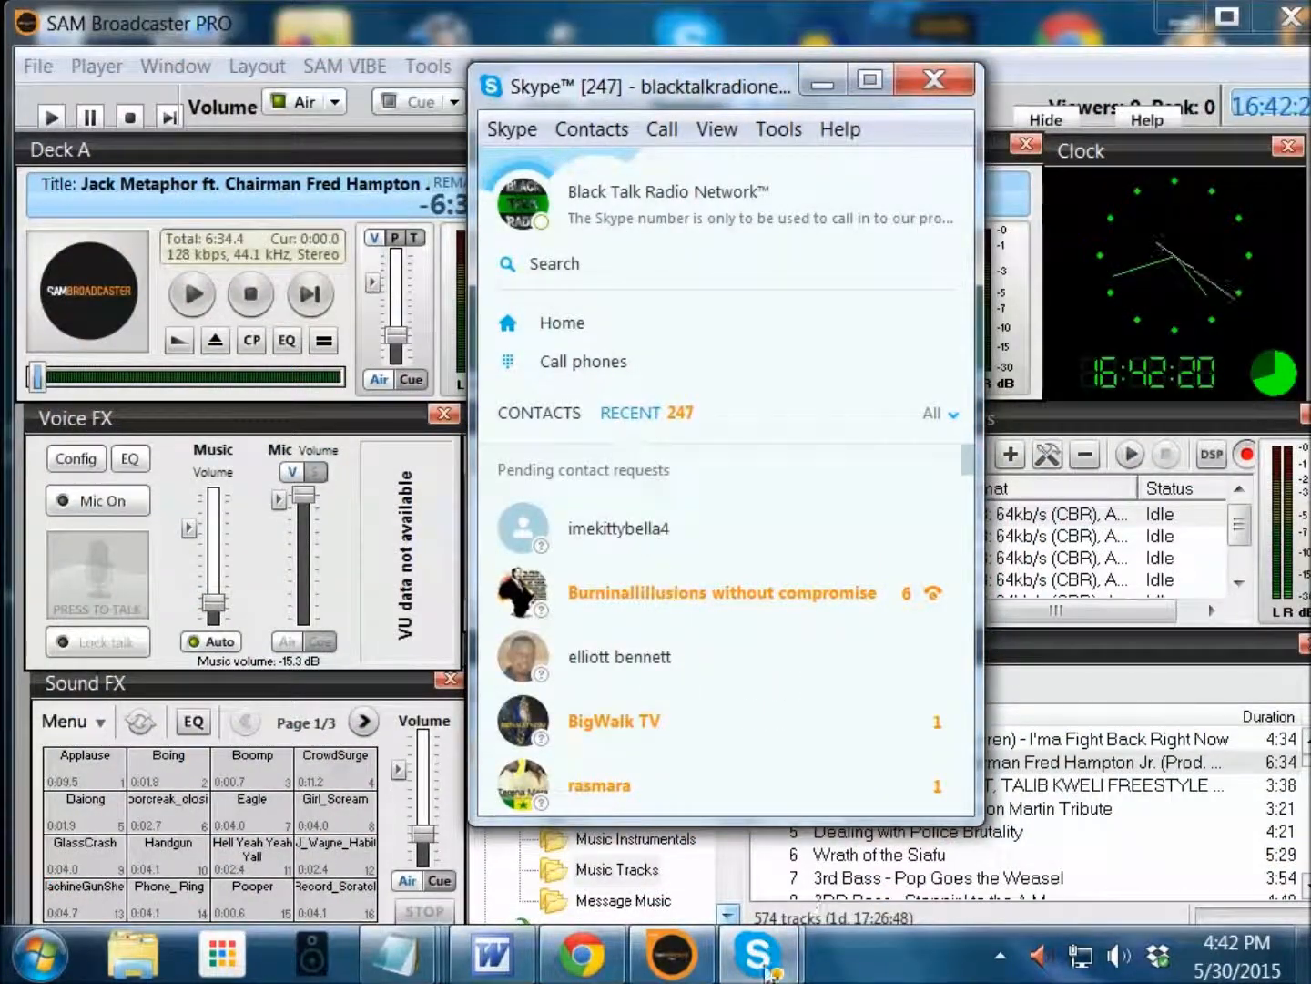
pyautogui.moveTo(759, 956)
pyautogui.click(807, 837)
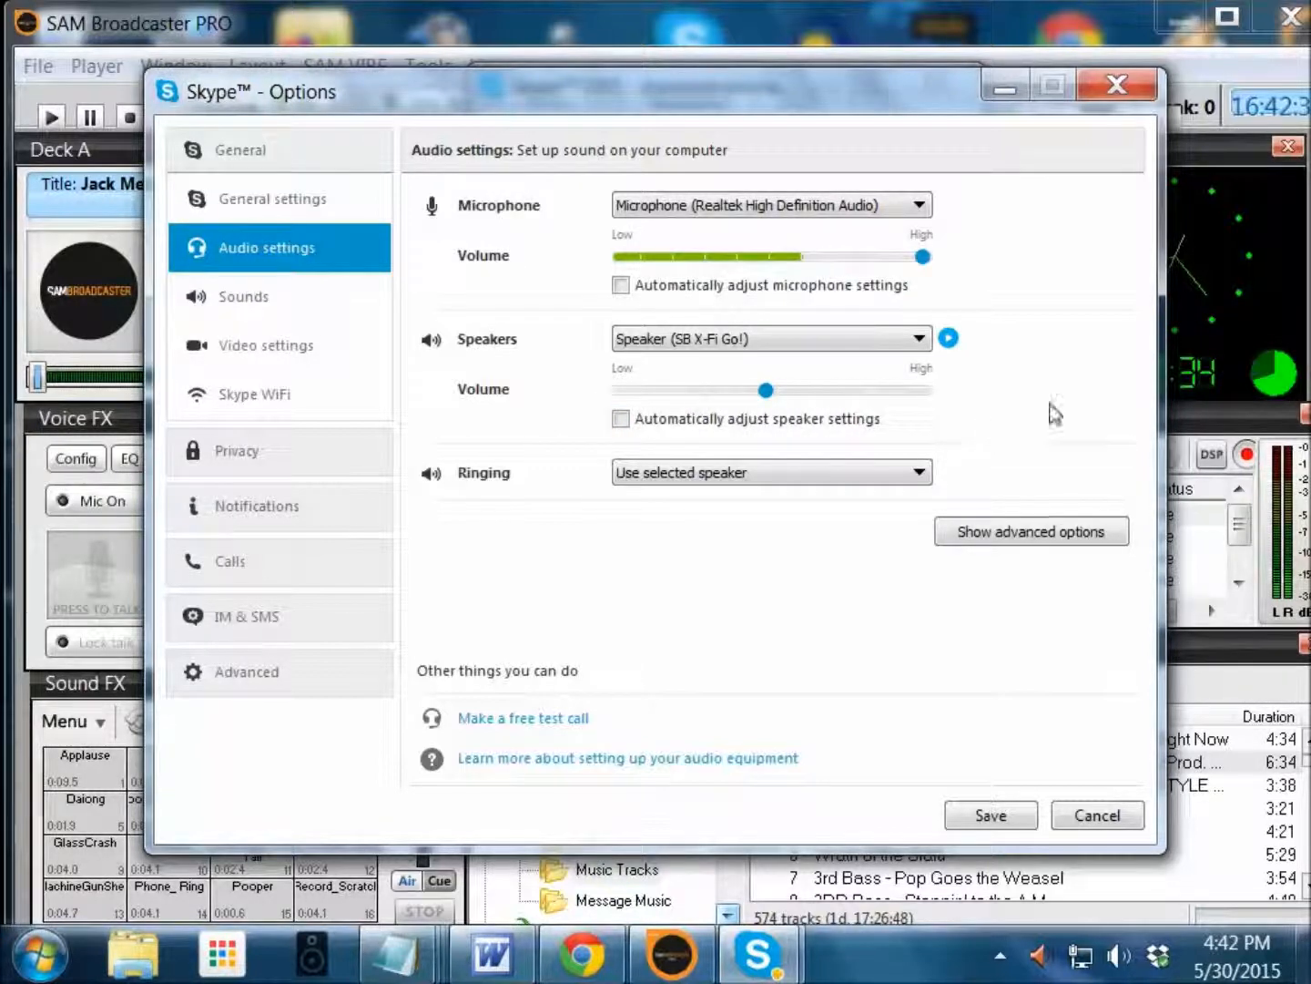
pyautogui.click(997, 88)
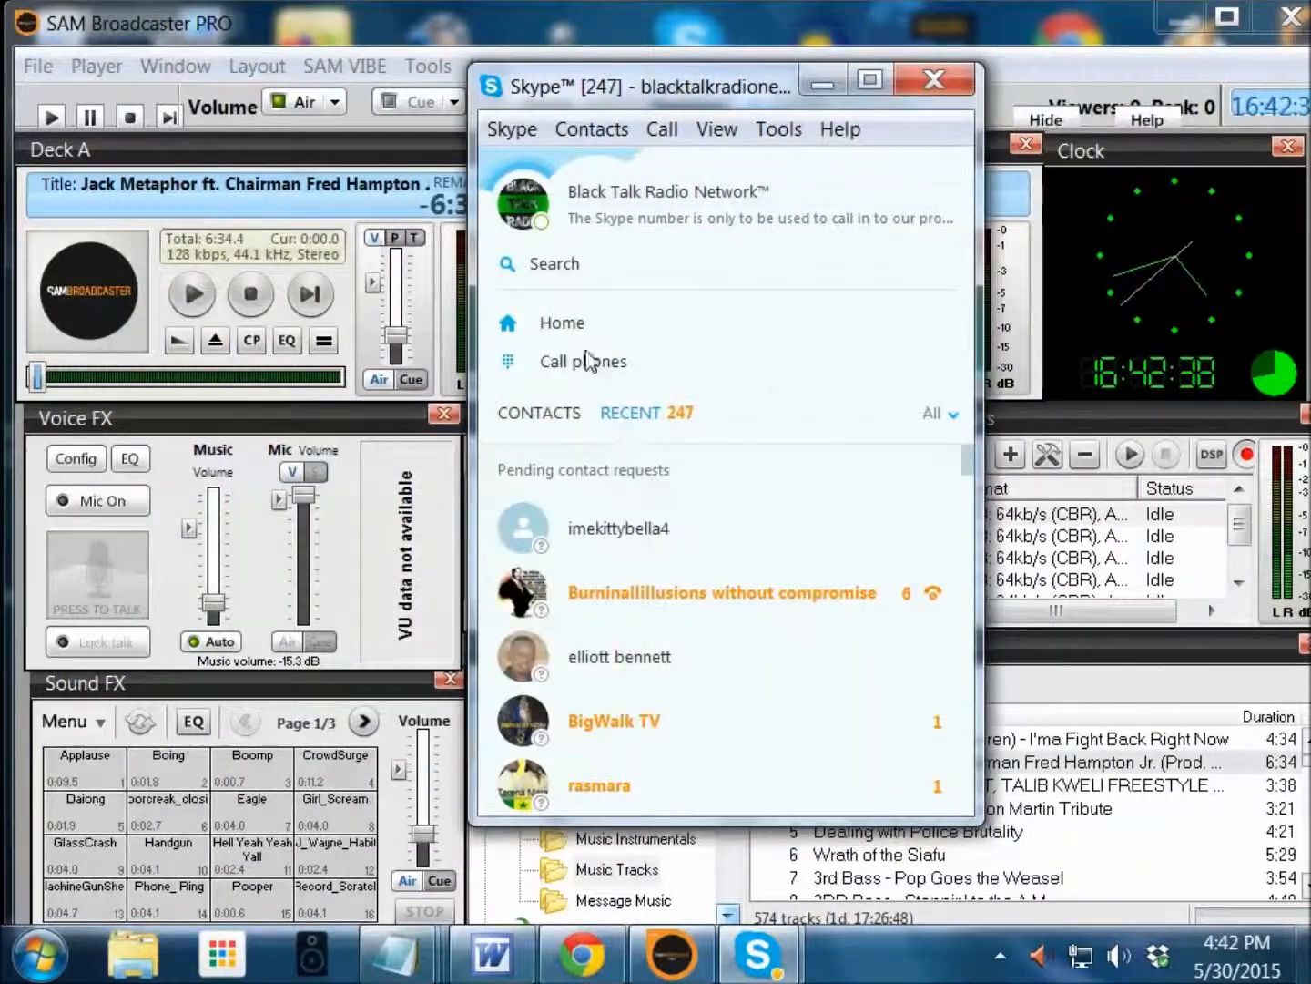
# Search the Skype contacts for Echo and start a call to Echo / Sound Test Service.
pyautogui.click(624, 267)
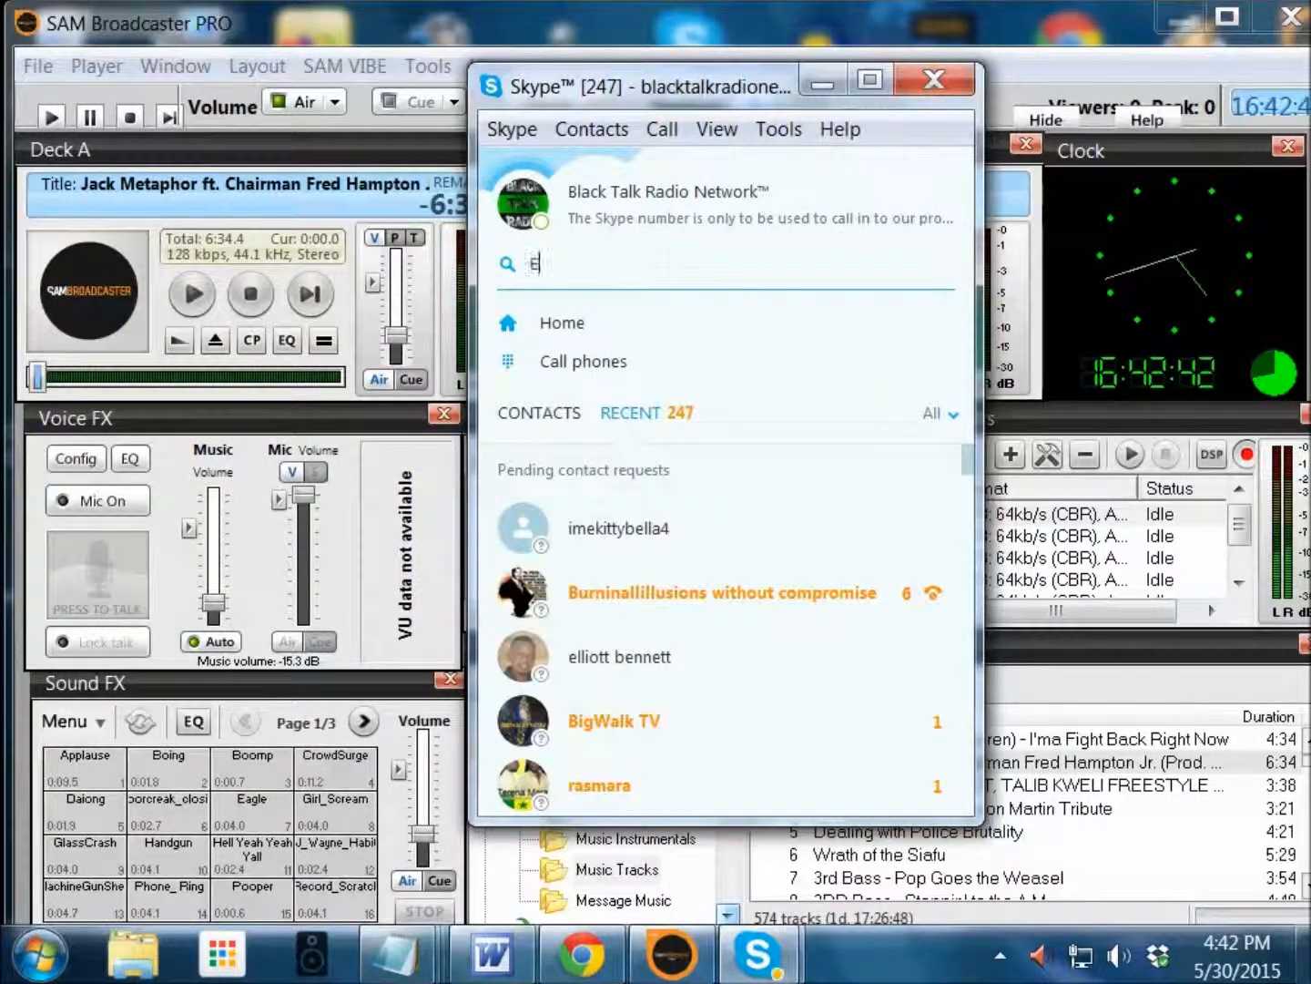
pyautogui.write('Echo')
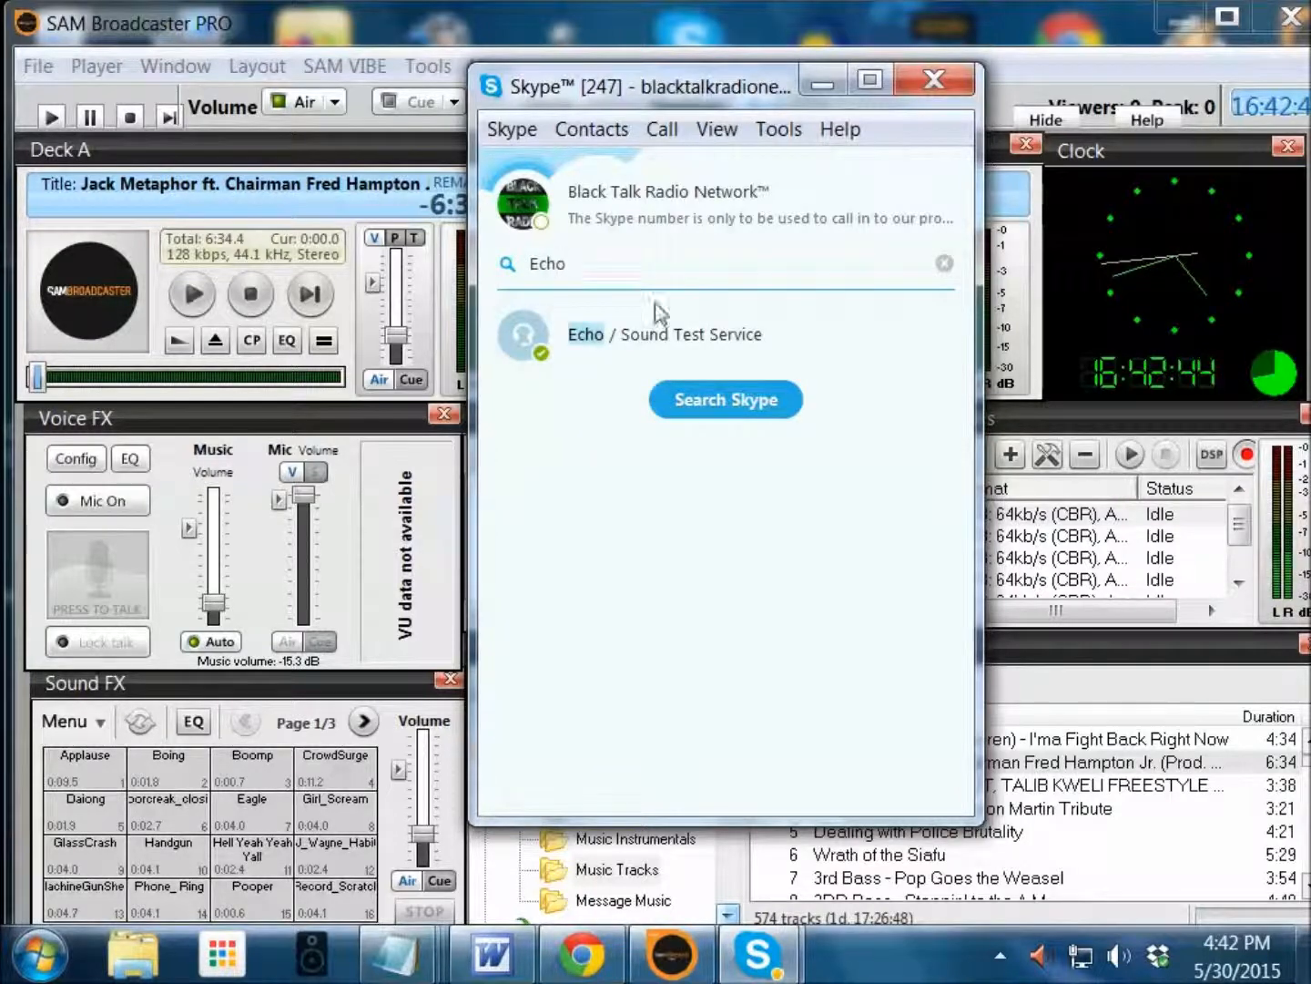
pyautogui.doubleClick(629, 340)
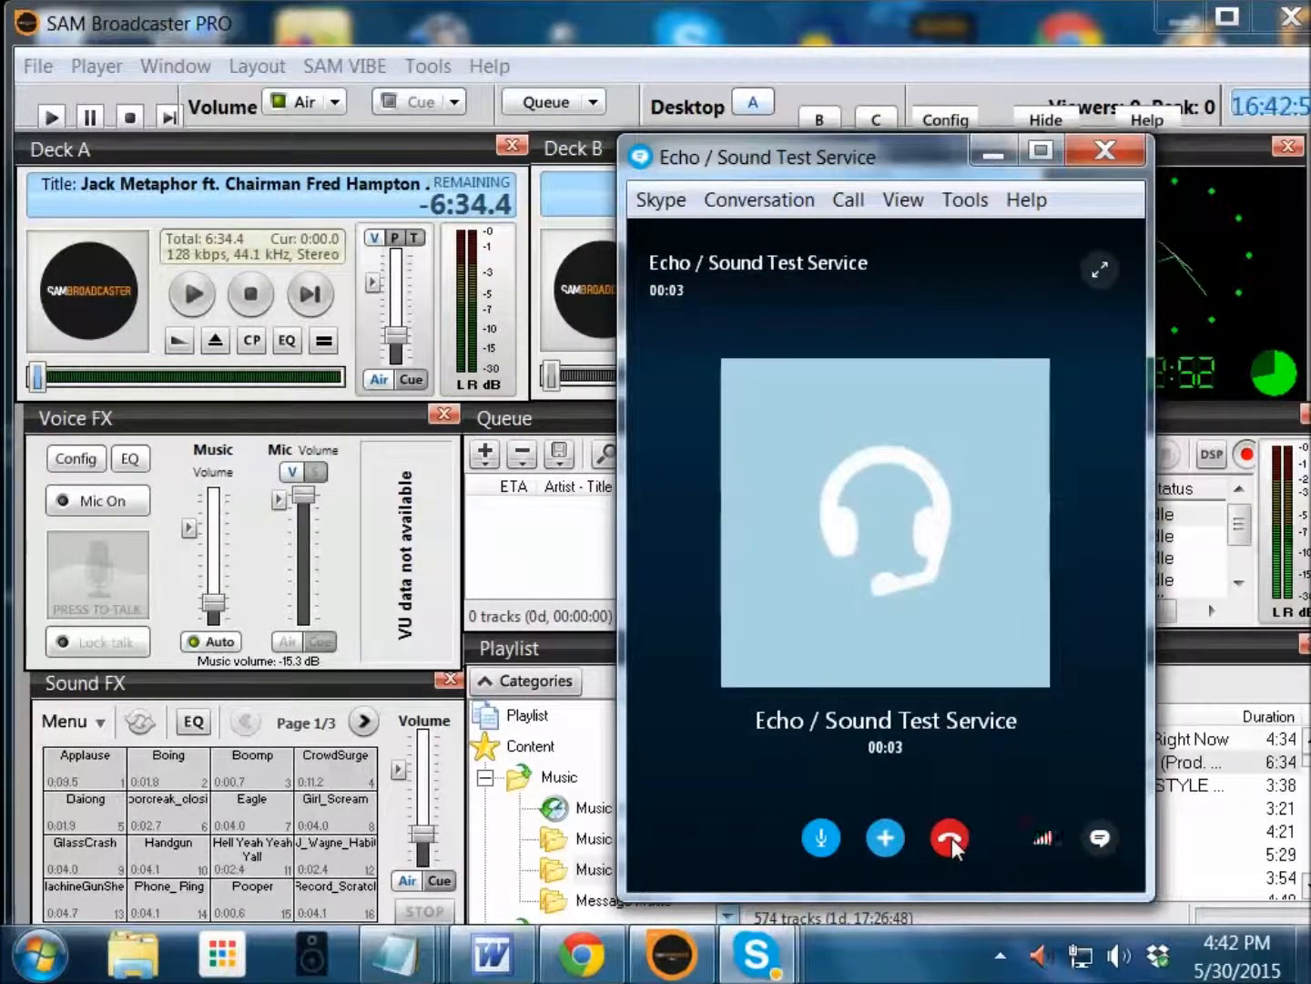
# Lower Skype's speaker volume to about 30% of the slider range during the test call.
pyautogui.click(777, 975)
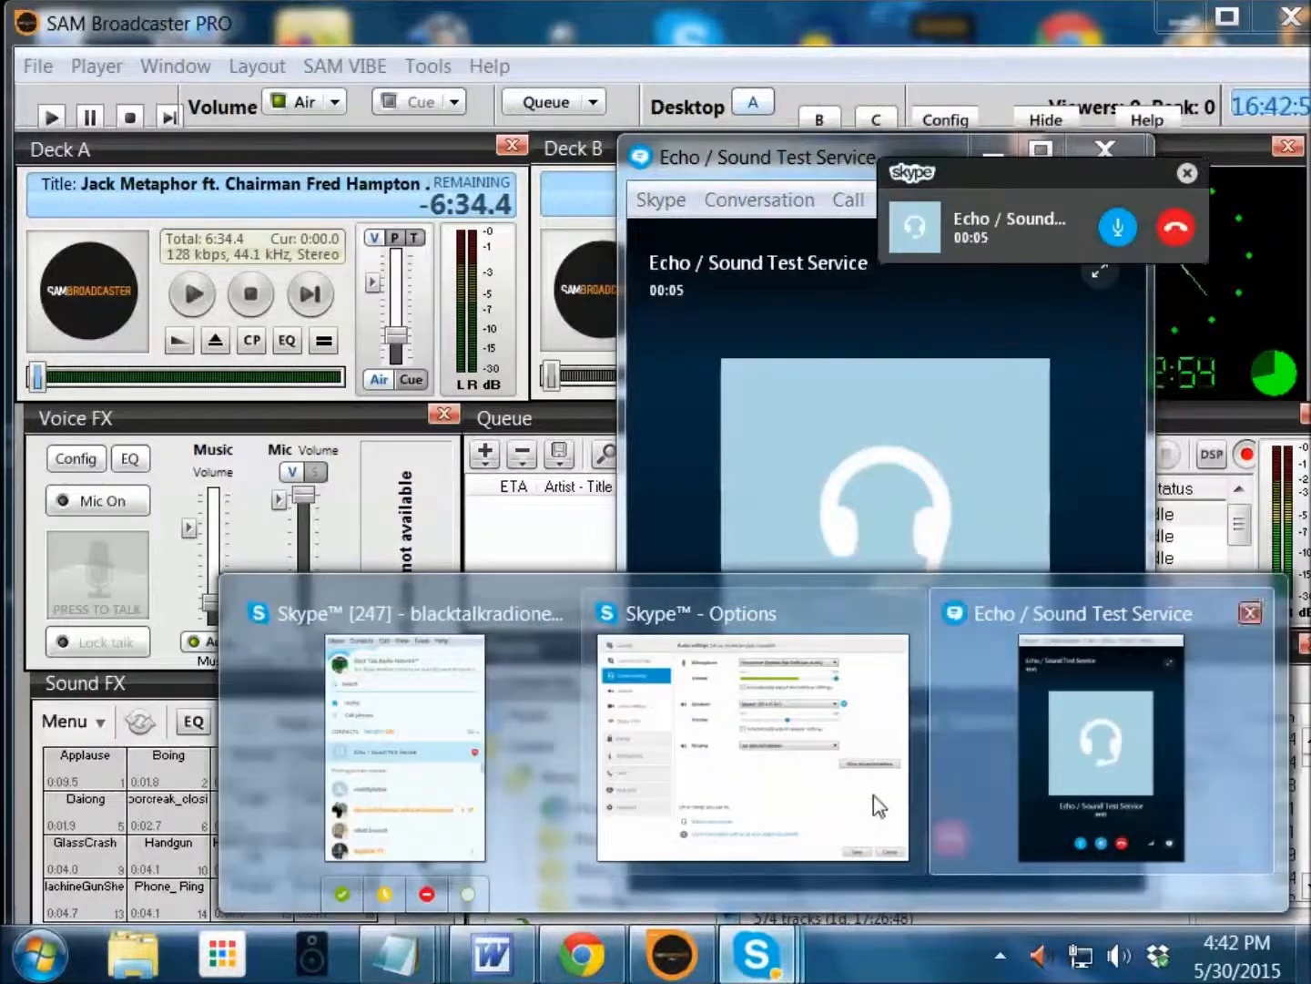
pyautogui.click(903, 746)
pyautogui.moveTo(767, 391); pyautogui.dragTo(709, 404)
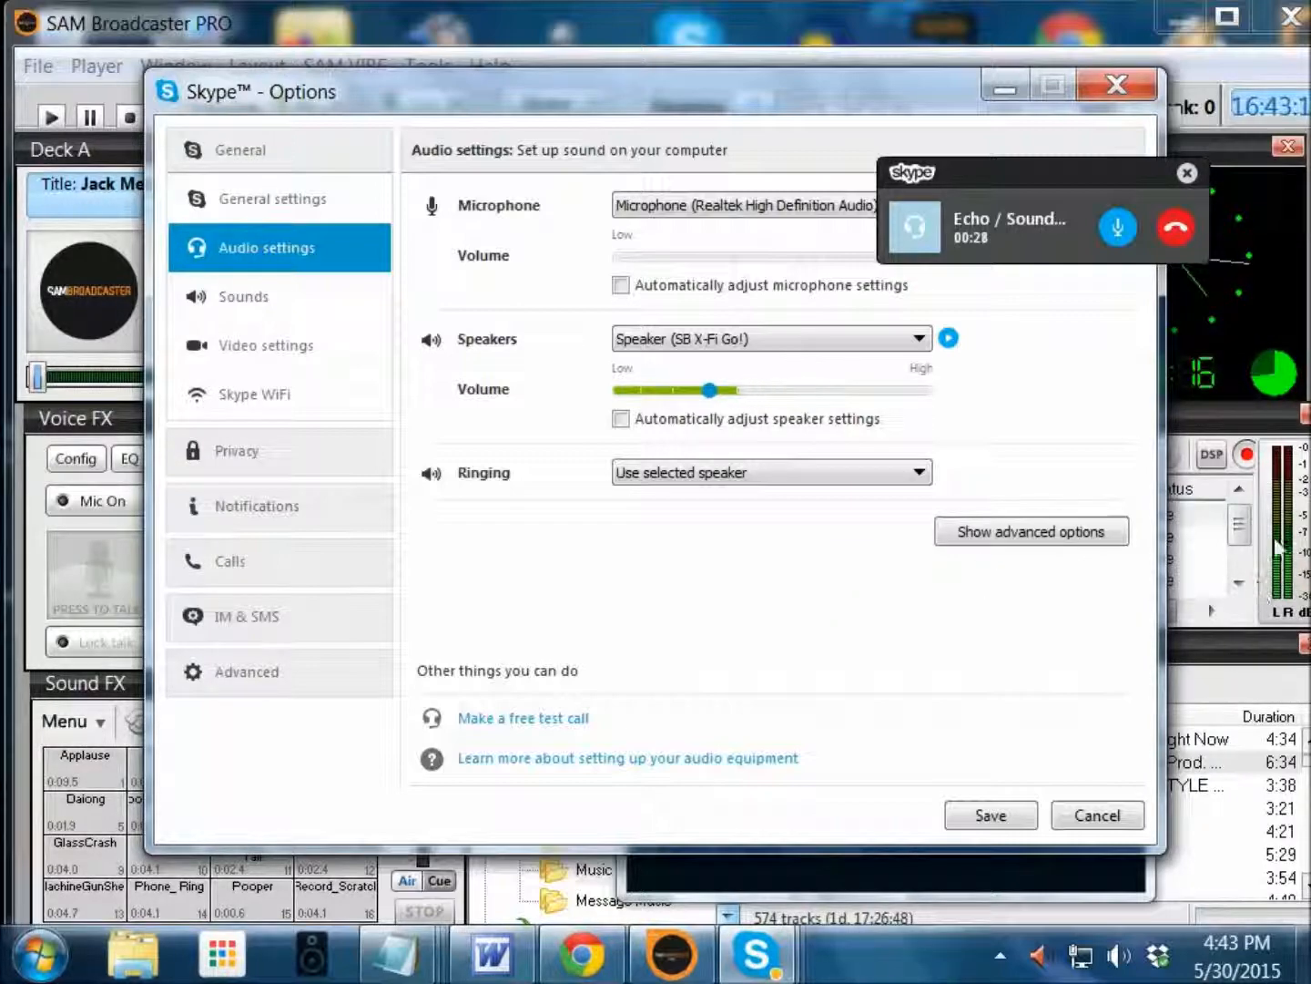
# Clear the Skype windows off SAM Broadcaster by minimizing the test call and audio options and dismissing the floating call bar.
pyautogui.moveTo(736, 101); pyautogui.dragTo(533, 111)
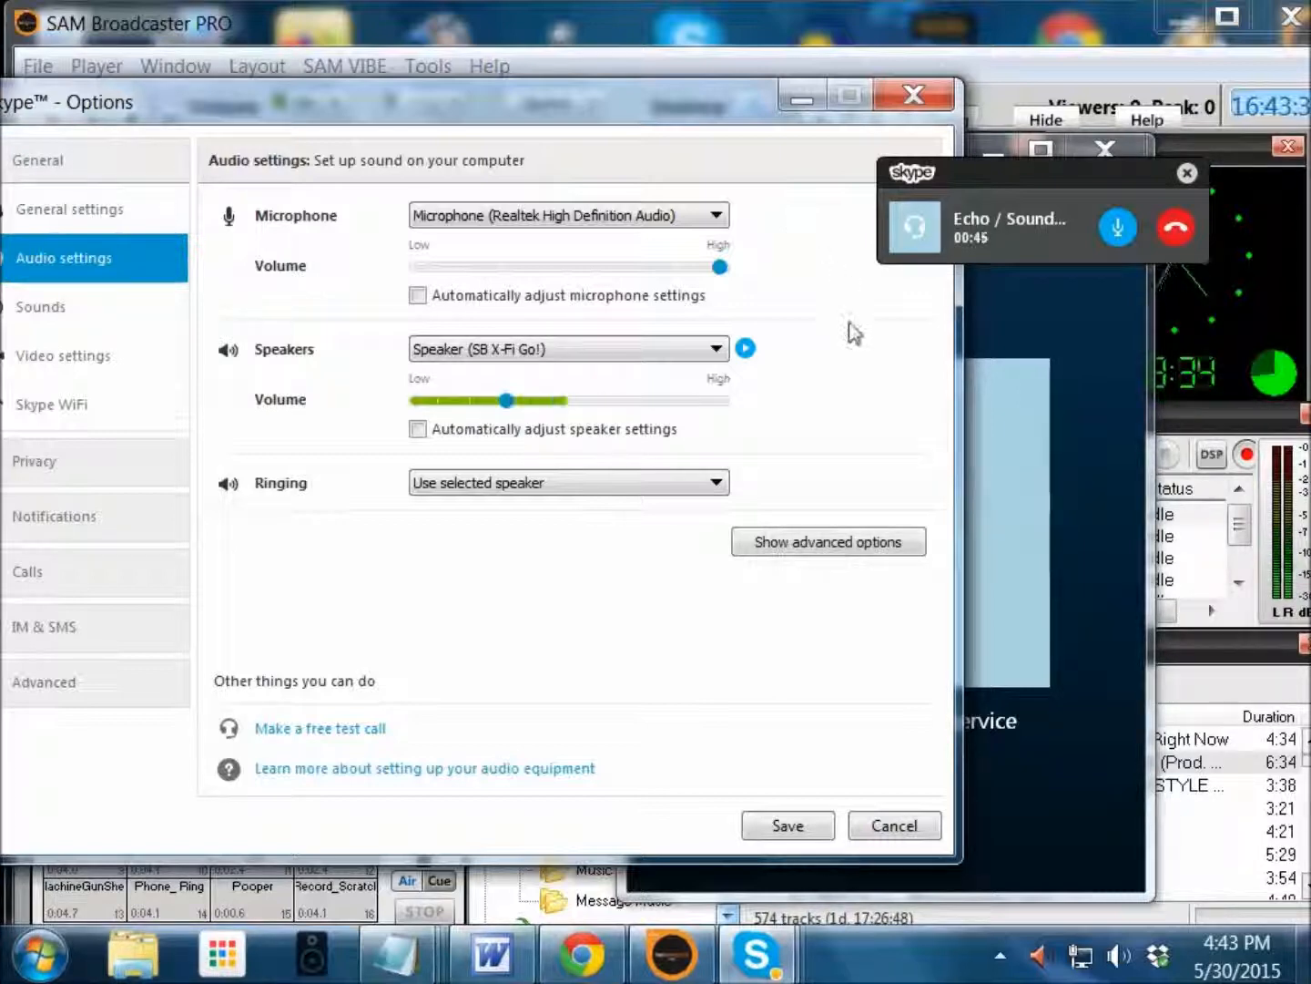
pyautogui.click(993, 150)
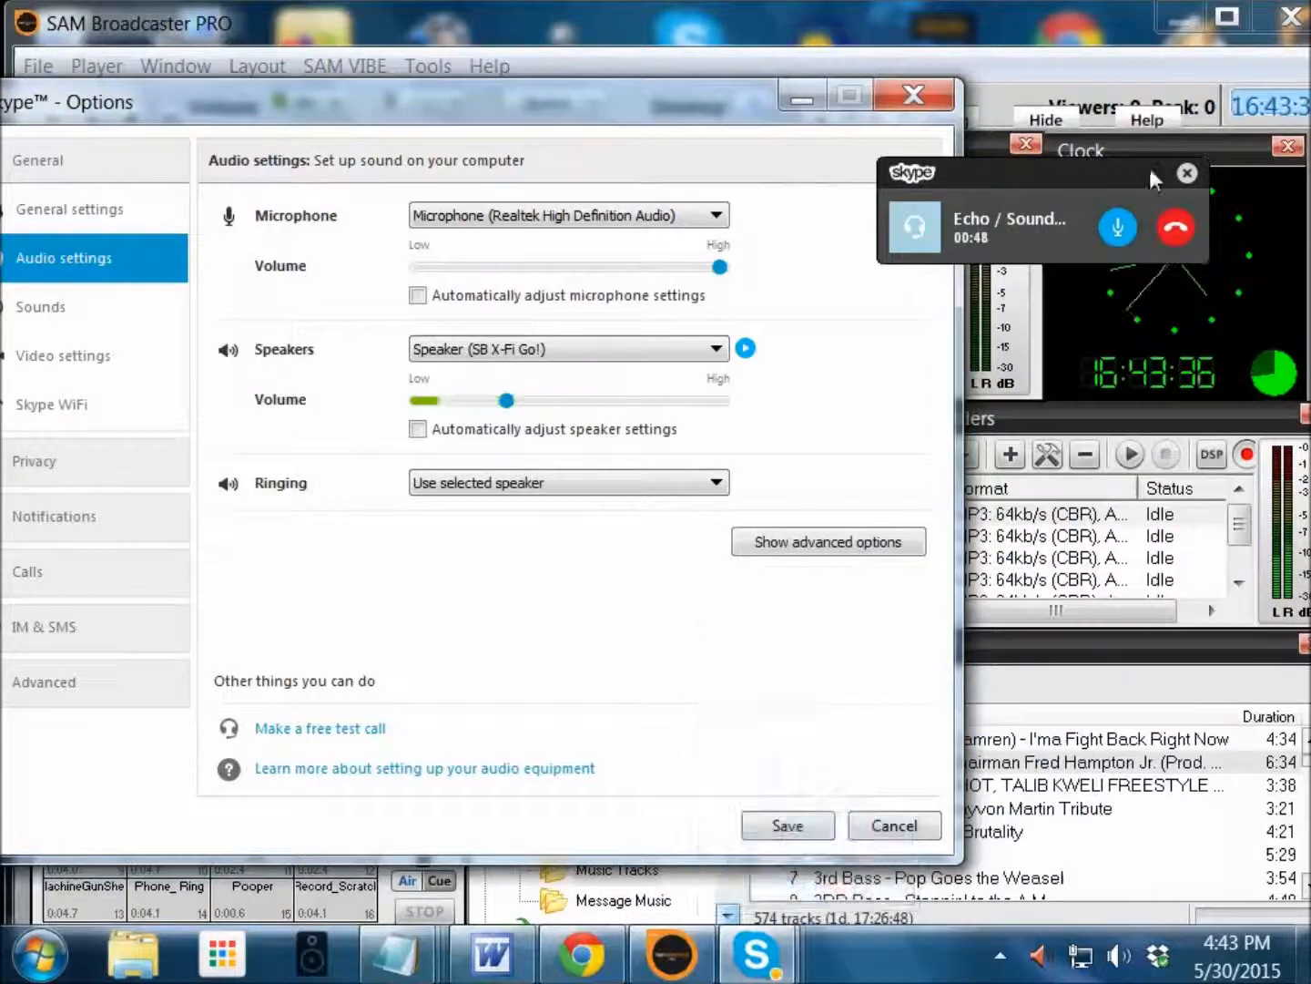
pyautogui.click(1186, 173)
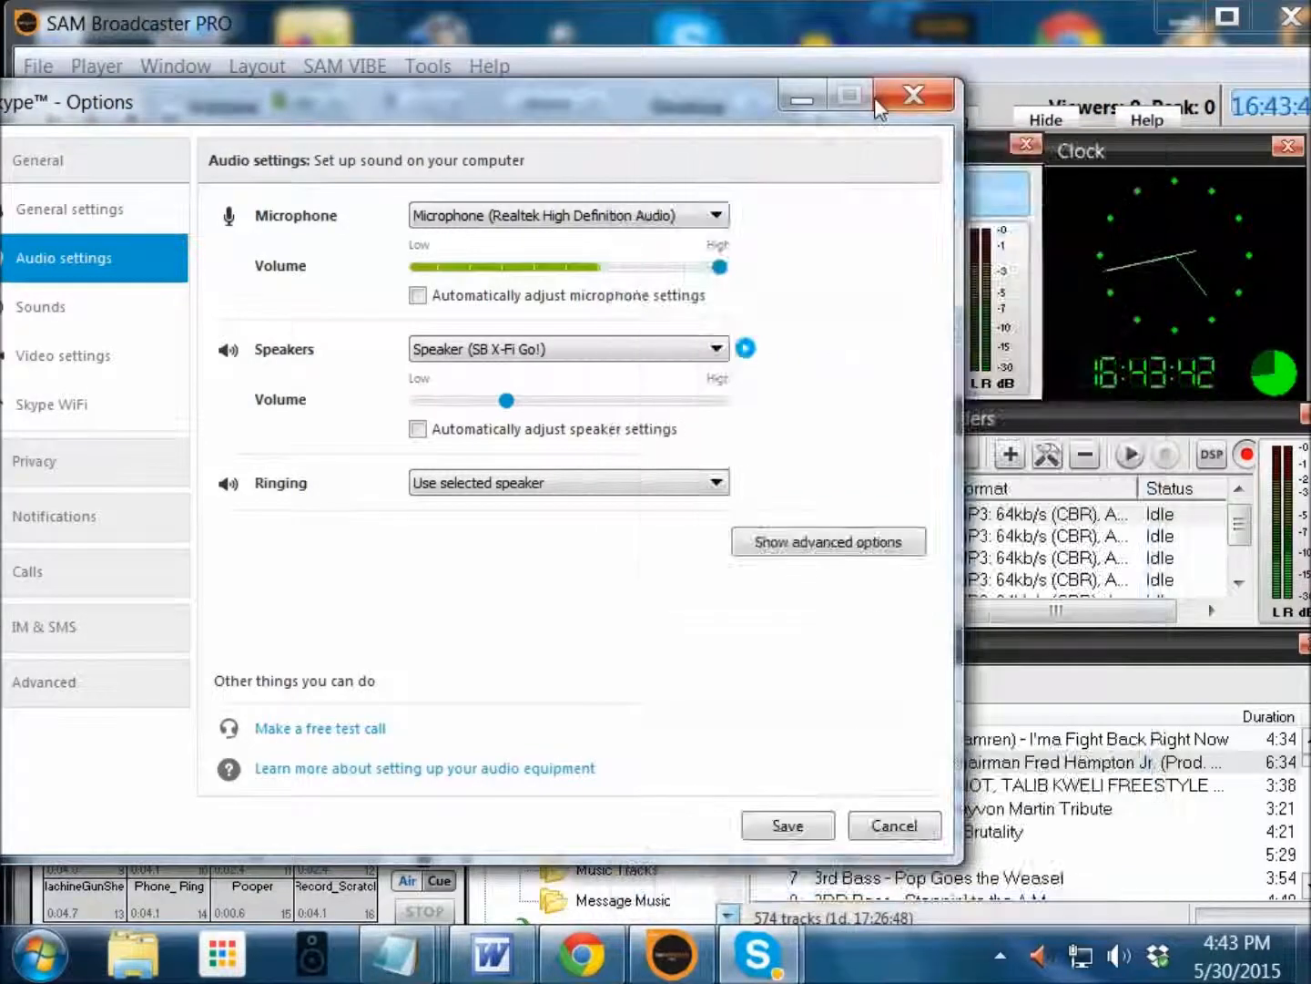
pyautogui.click(796, 98)
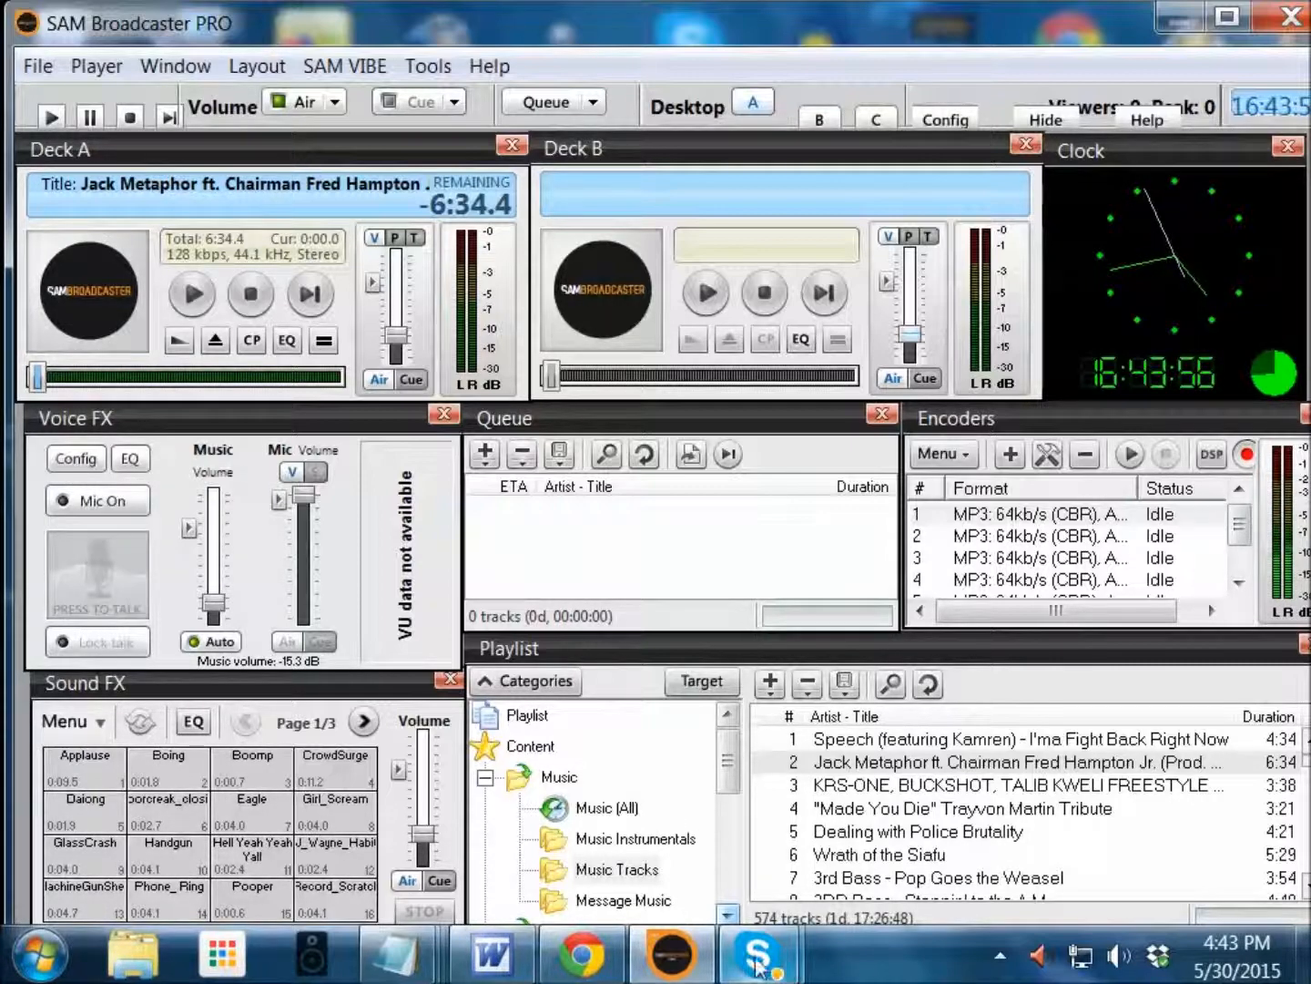
# Call Echo / Sound Test Service again from the Skype search, then minimize the call and main Skype windows.
pyautogui.moveTo(763, 967)
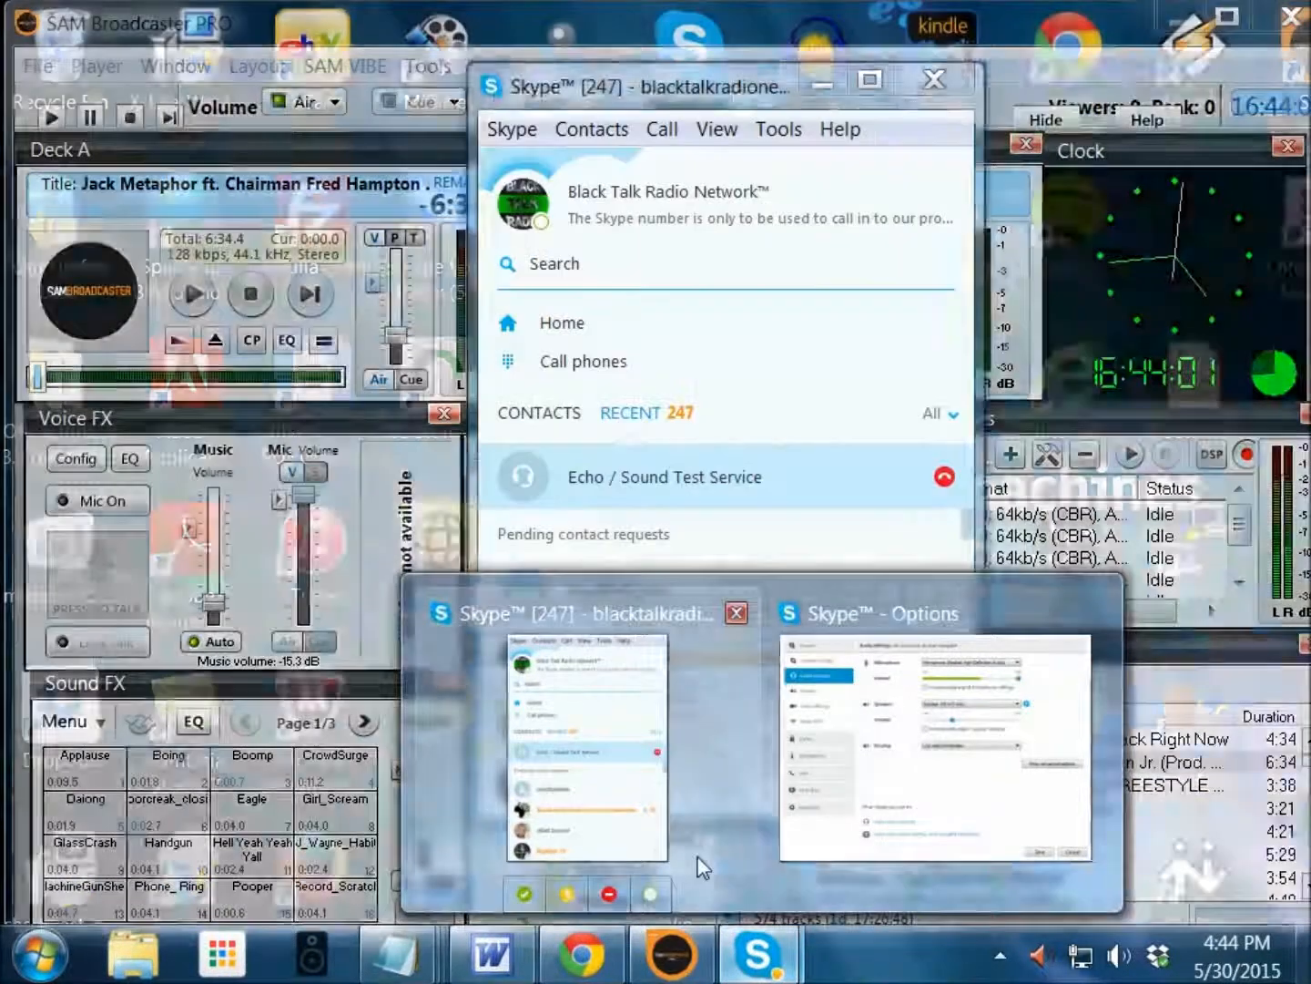
pyautogui.click(699, 864)
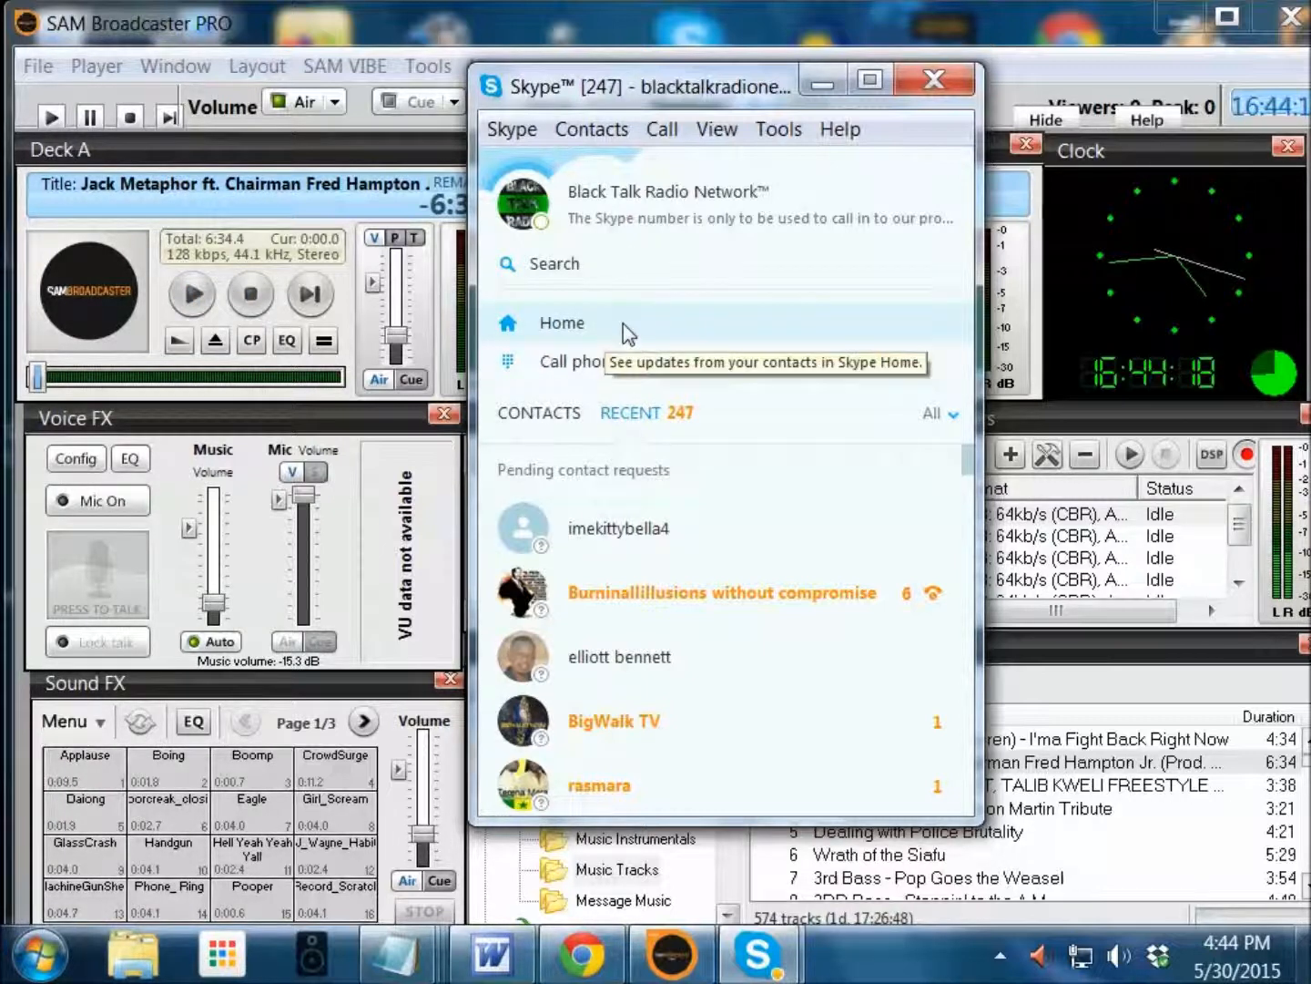
pyautogui.click(633, 266)
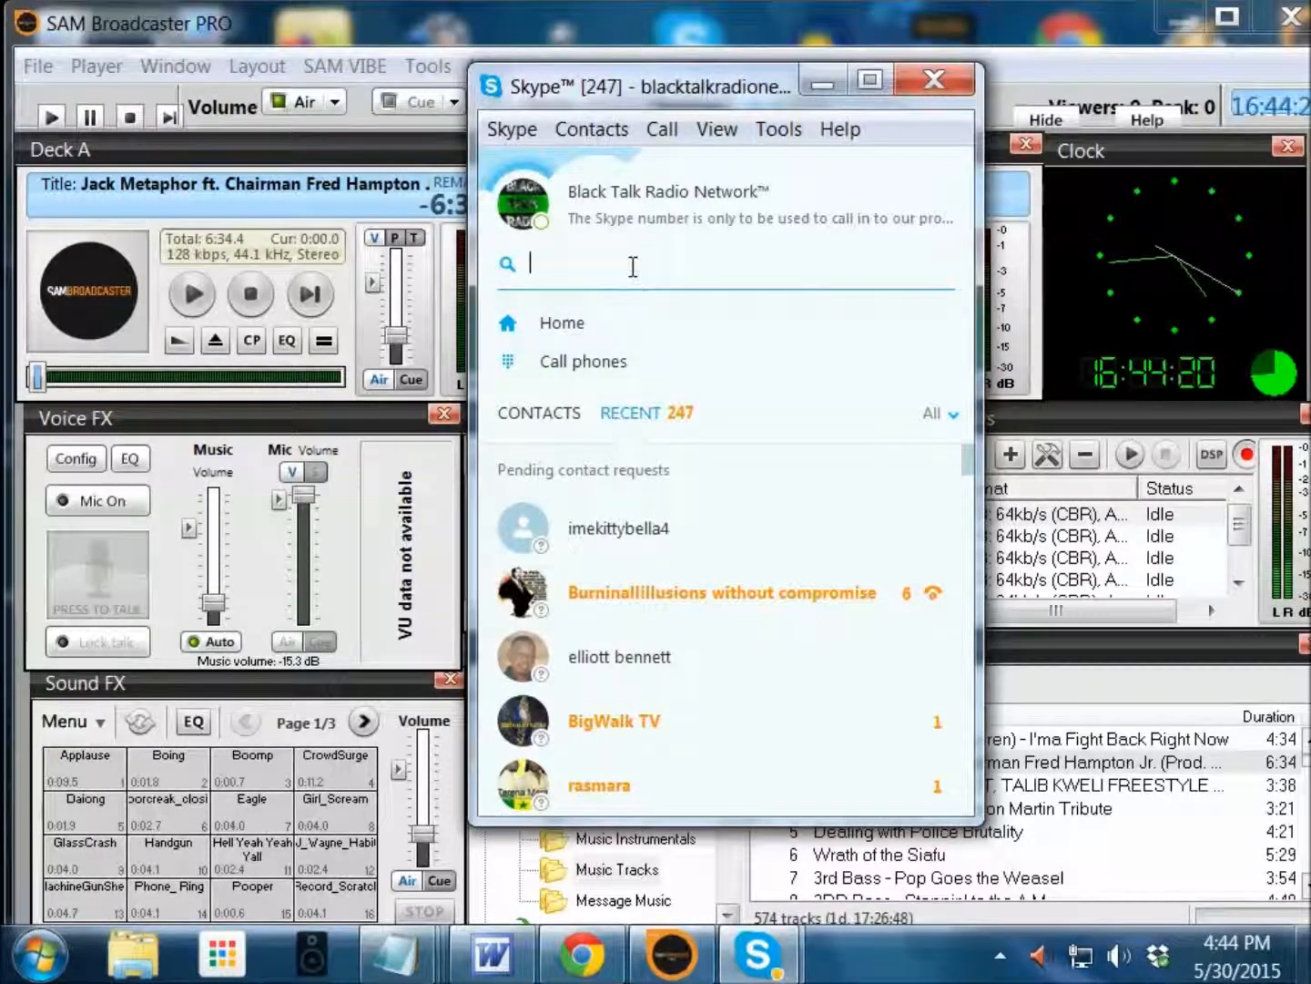
pyautogui.write('Echo')
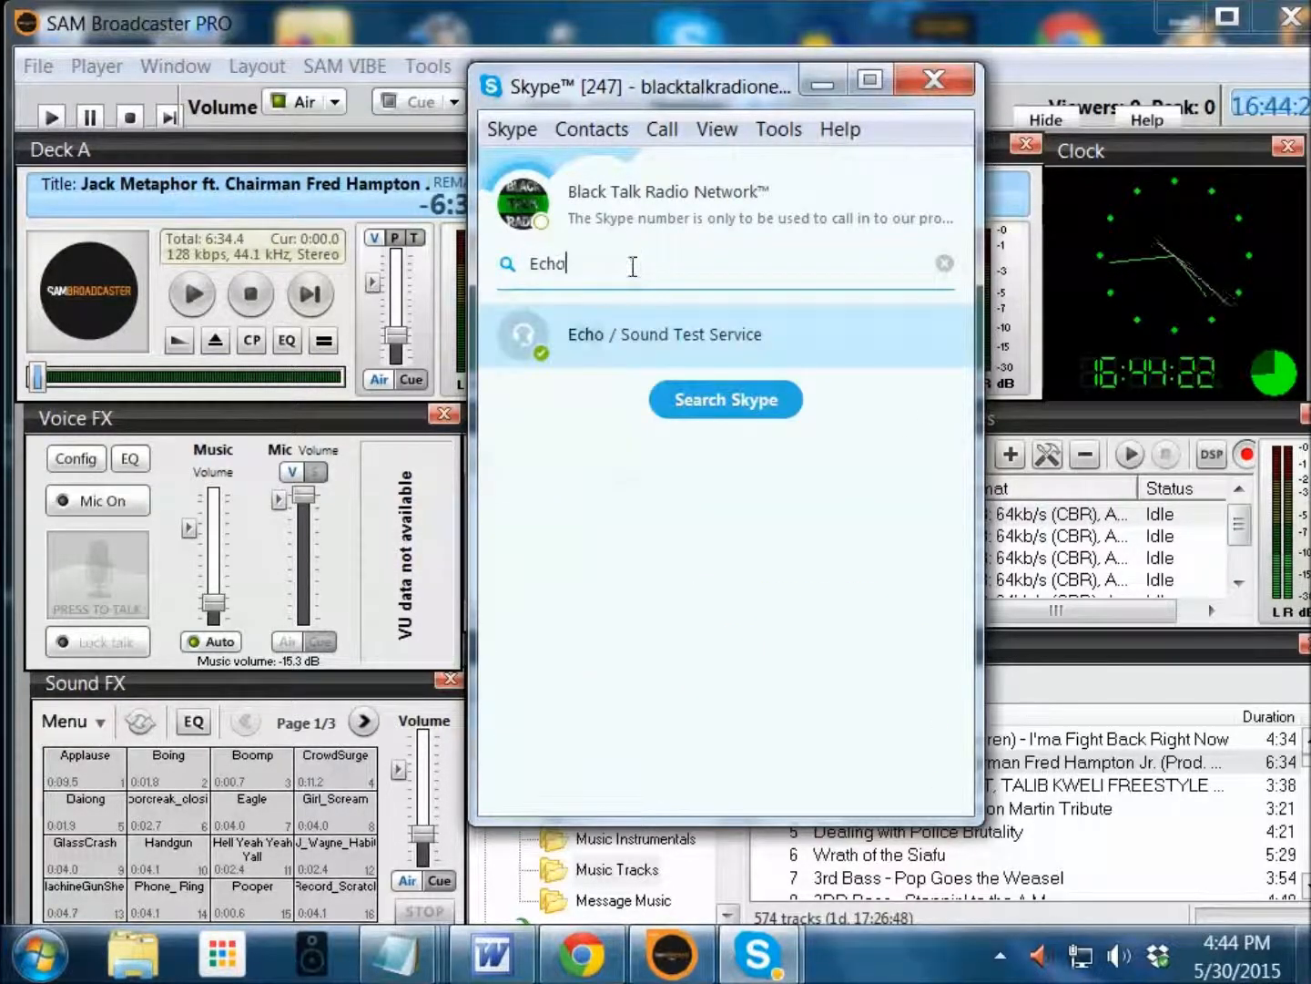
pyautogui.doubleClick(664, 330)
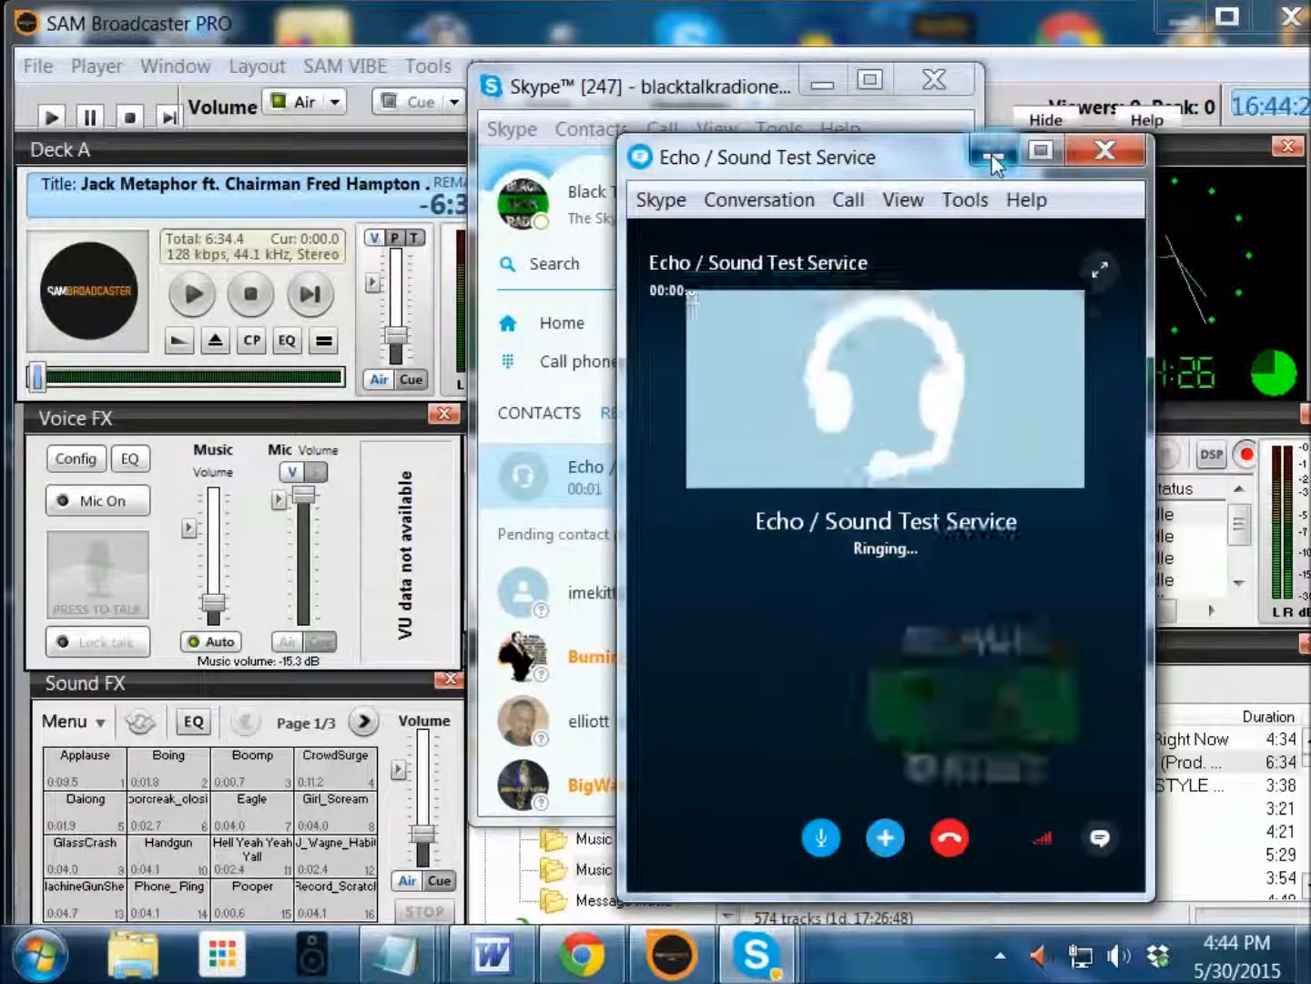
pyautogui.click(992, 154)
pyautogui.click(824, 84)
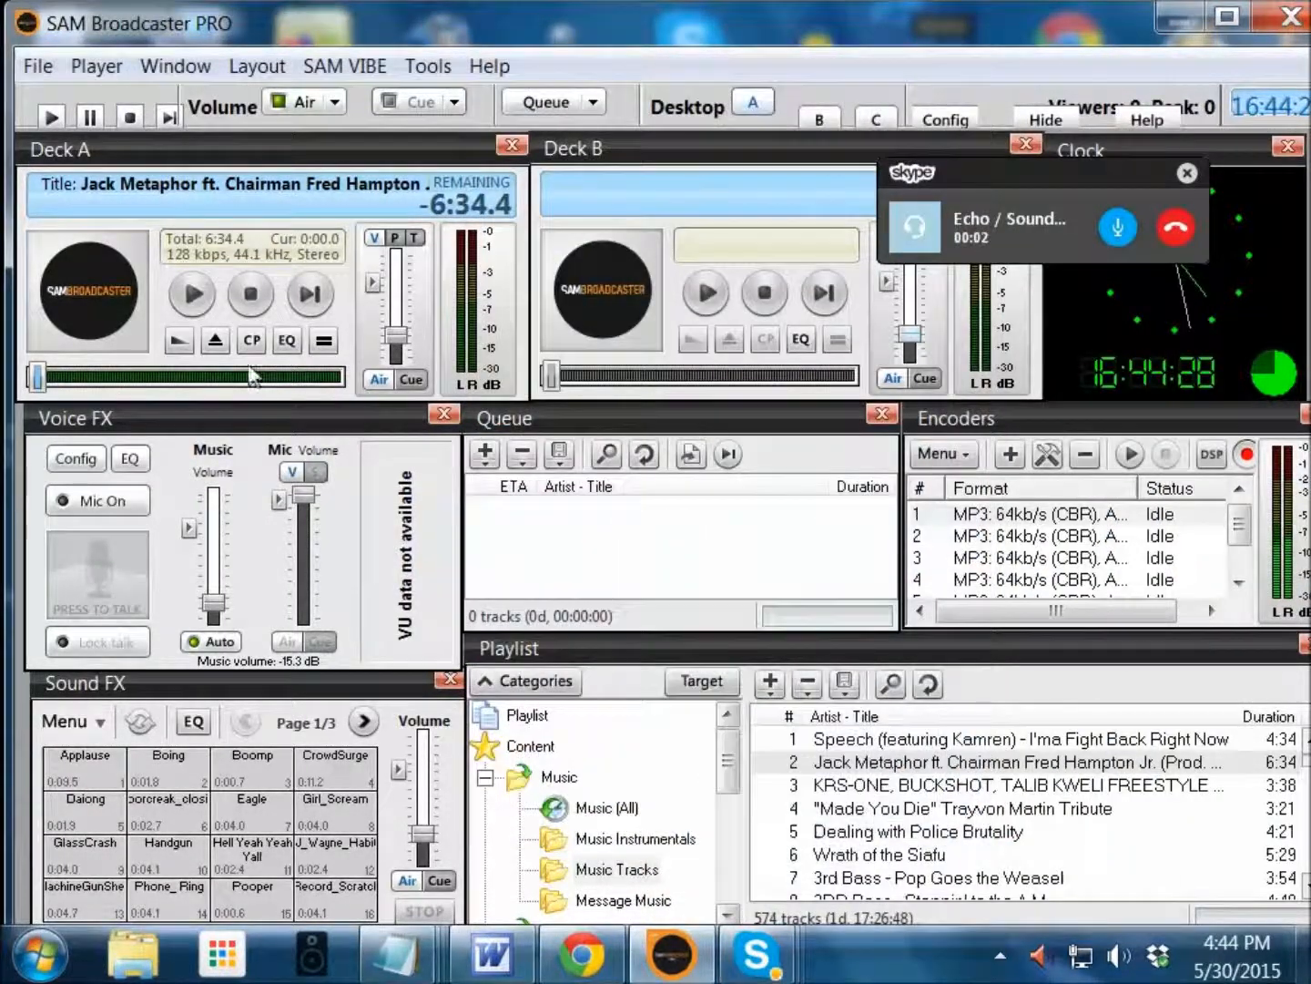
# Restore Skype's audio options window, place it beside Deck A's controls, and play the track loaded in Deck A.
pyautogui.moveTo(736, 969)
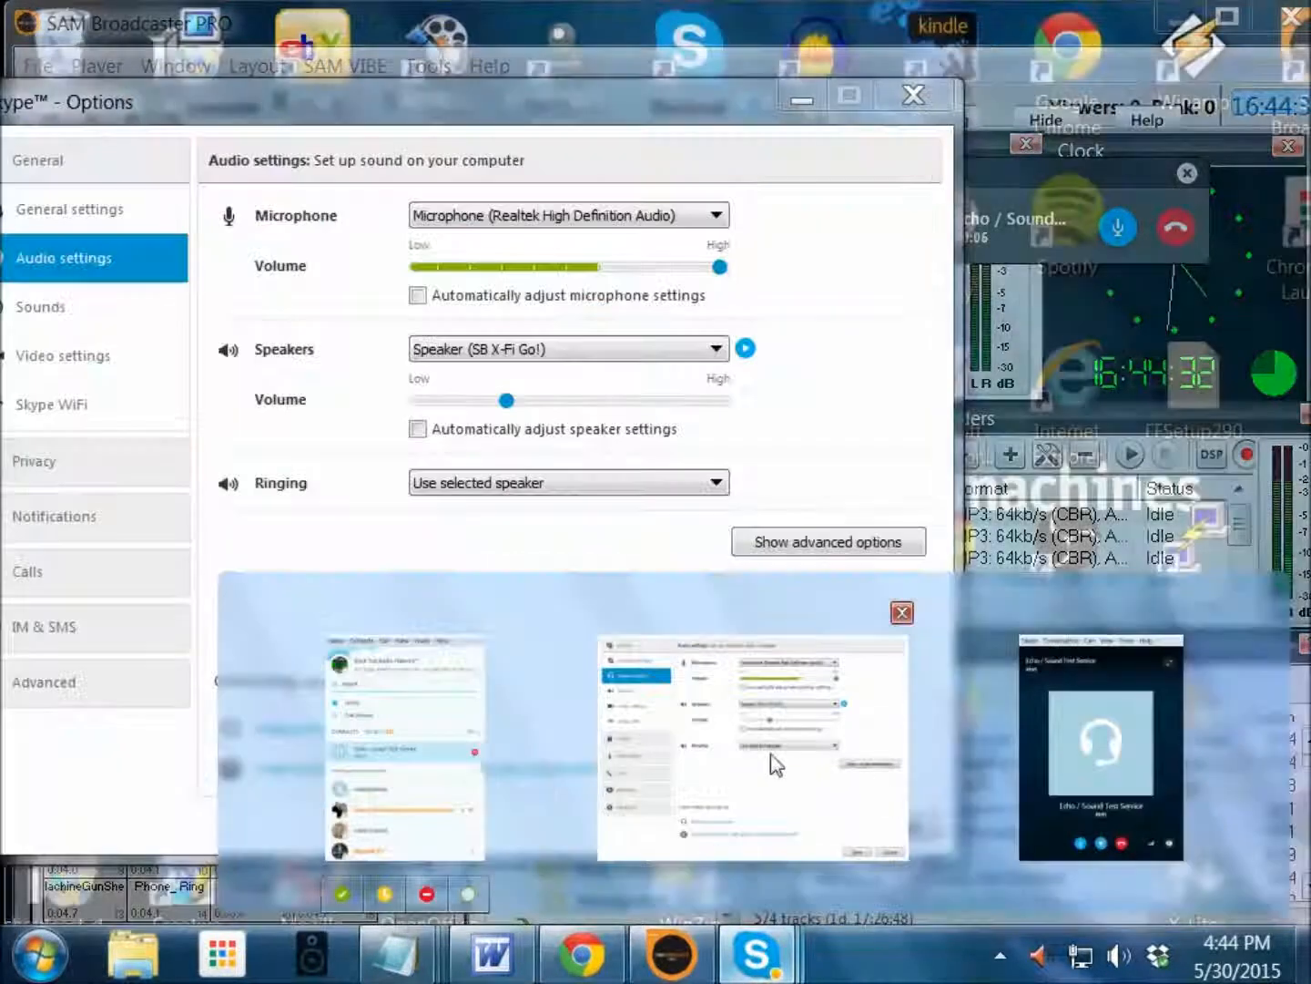
pyautogui.click(775, 763)
pyautogui.moveTo(526, 118); pyautogui.dragTo(987, 72)
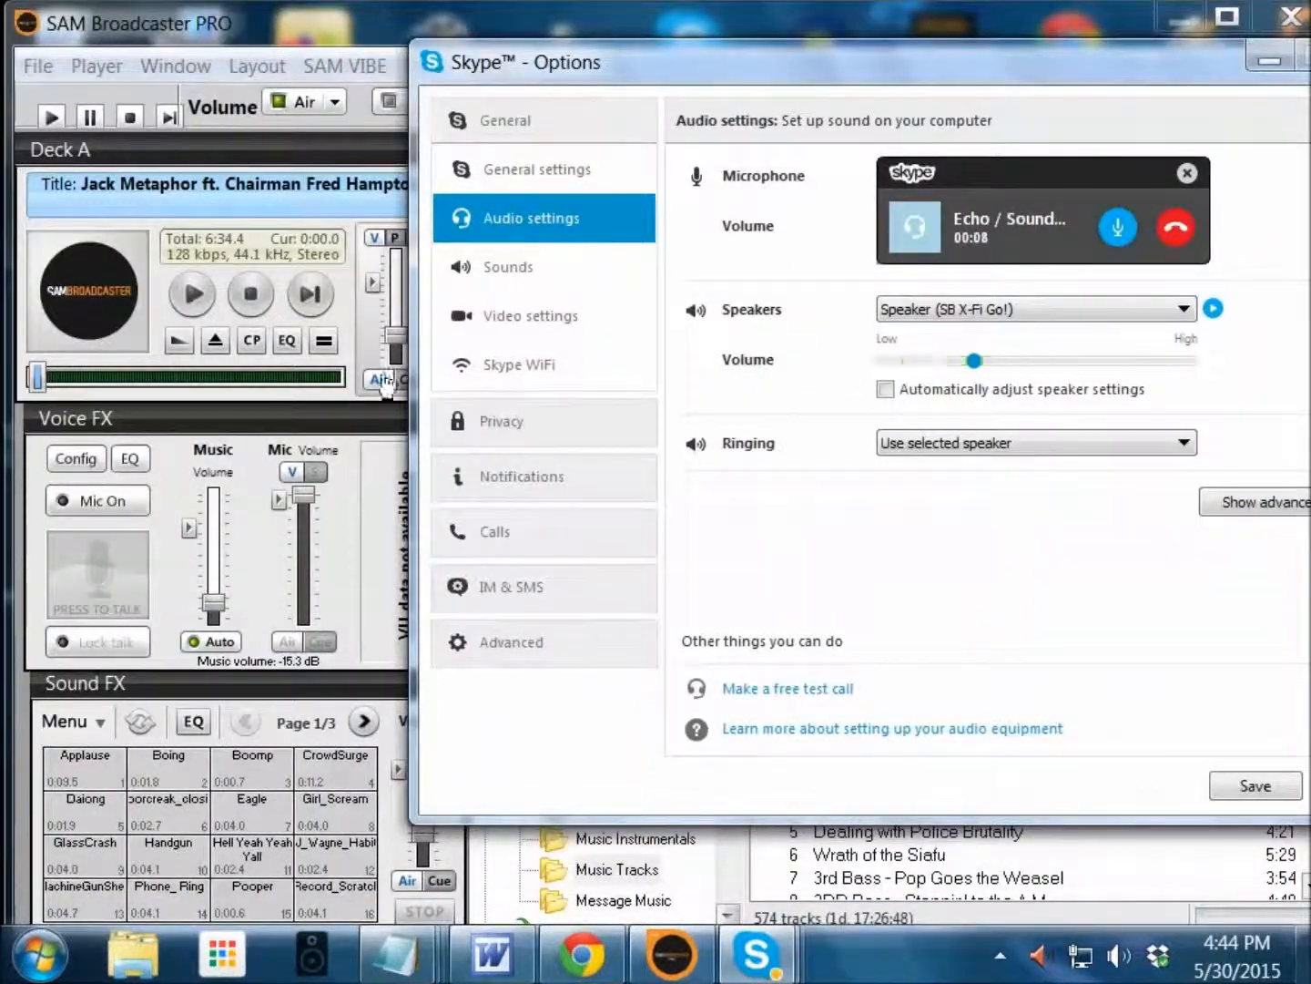
pyautogui.click(193, 306)
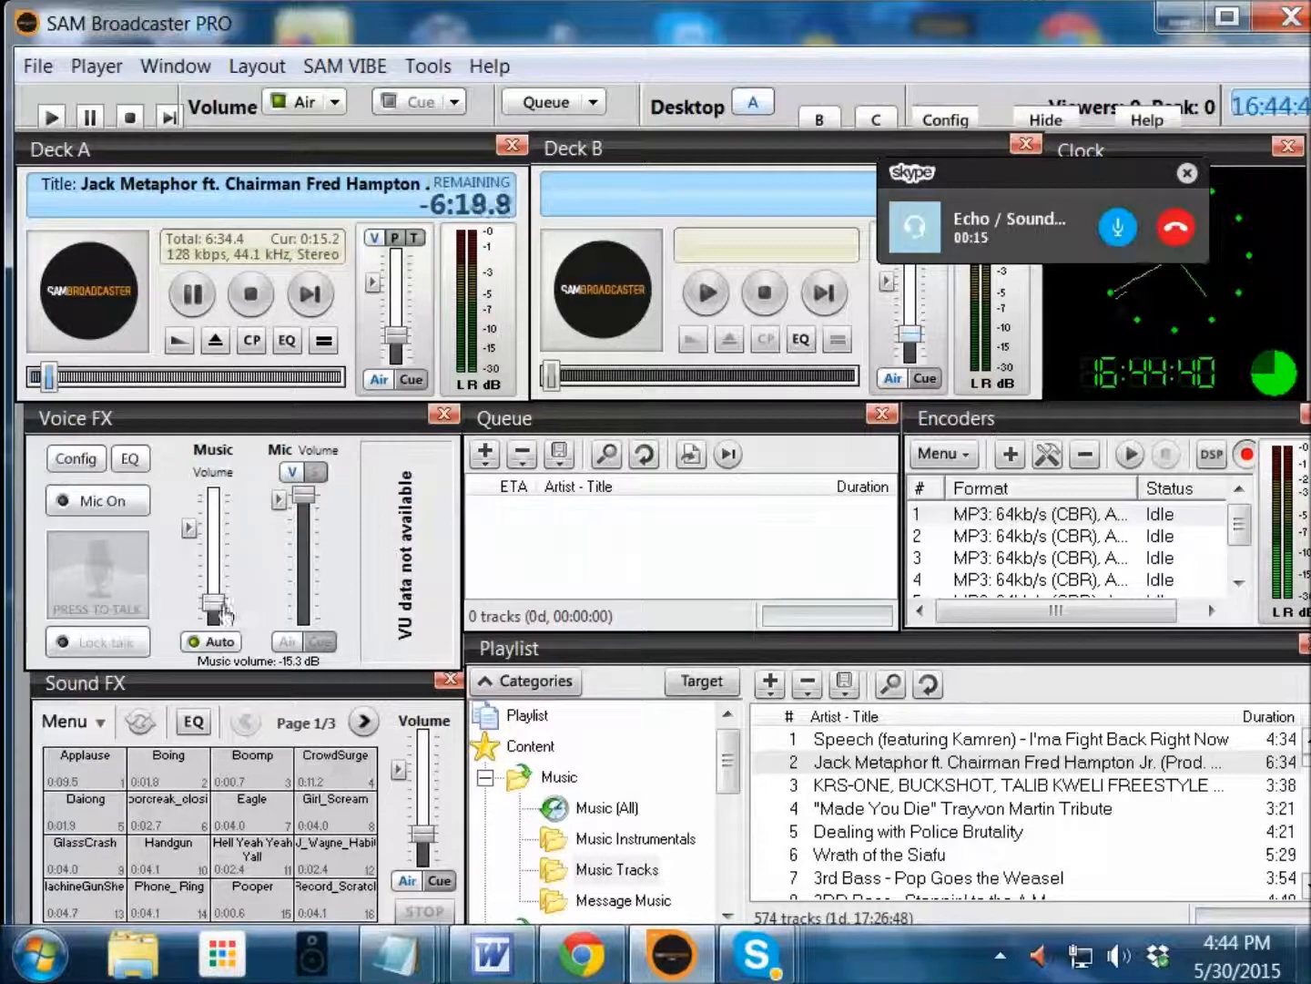
# Turn on the Voice FX microphone and check Skype's audio options with the track playing before stopping Deck A.
pyautogui.click(127, 504)
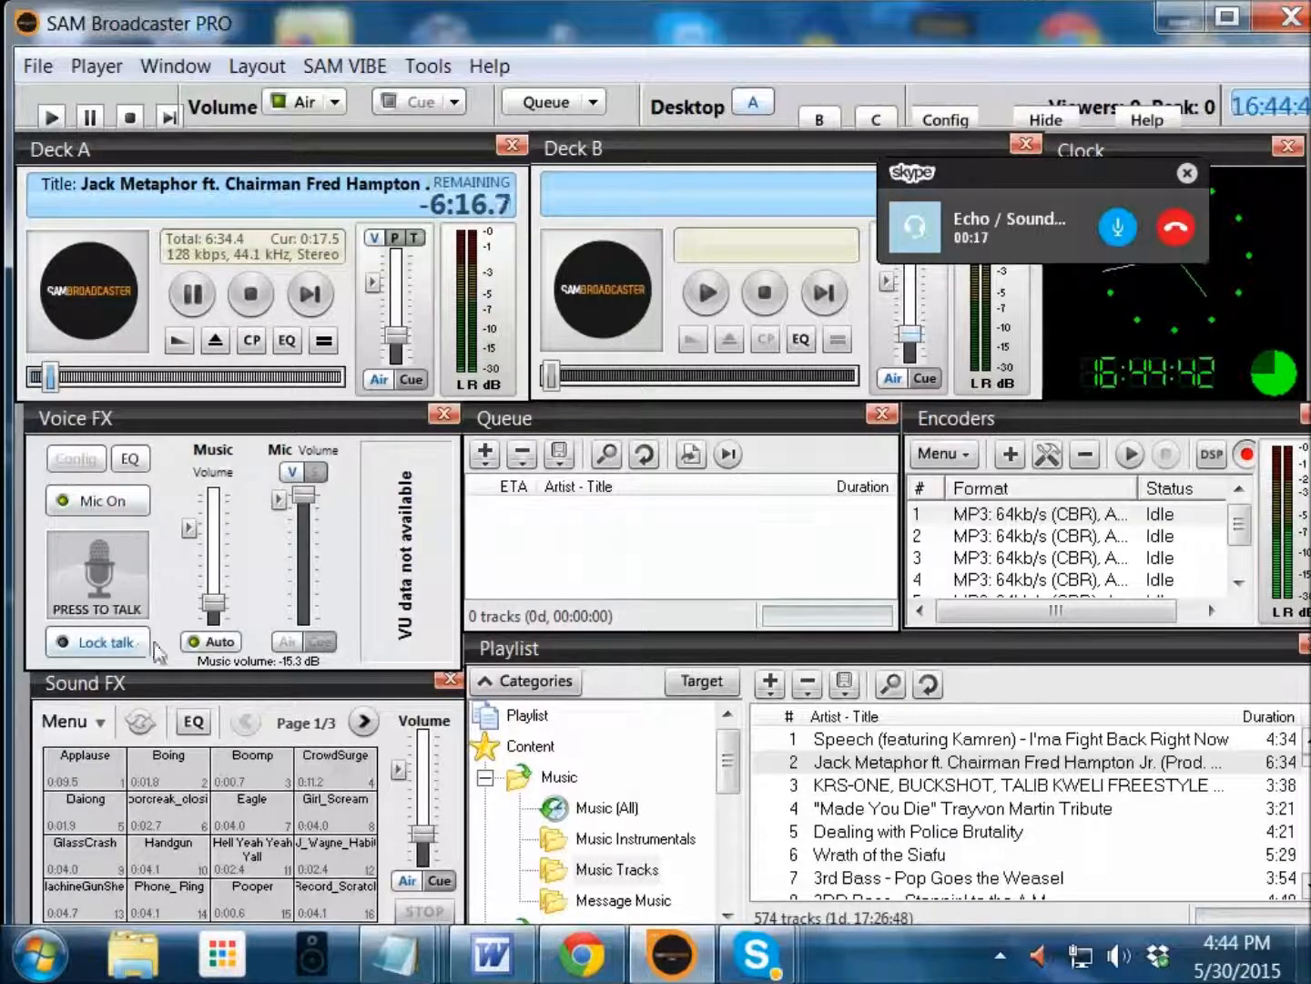
pyautogui.click(783, 969)
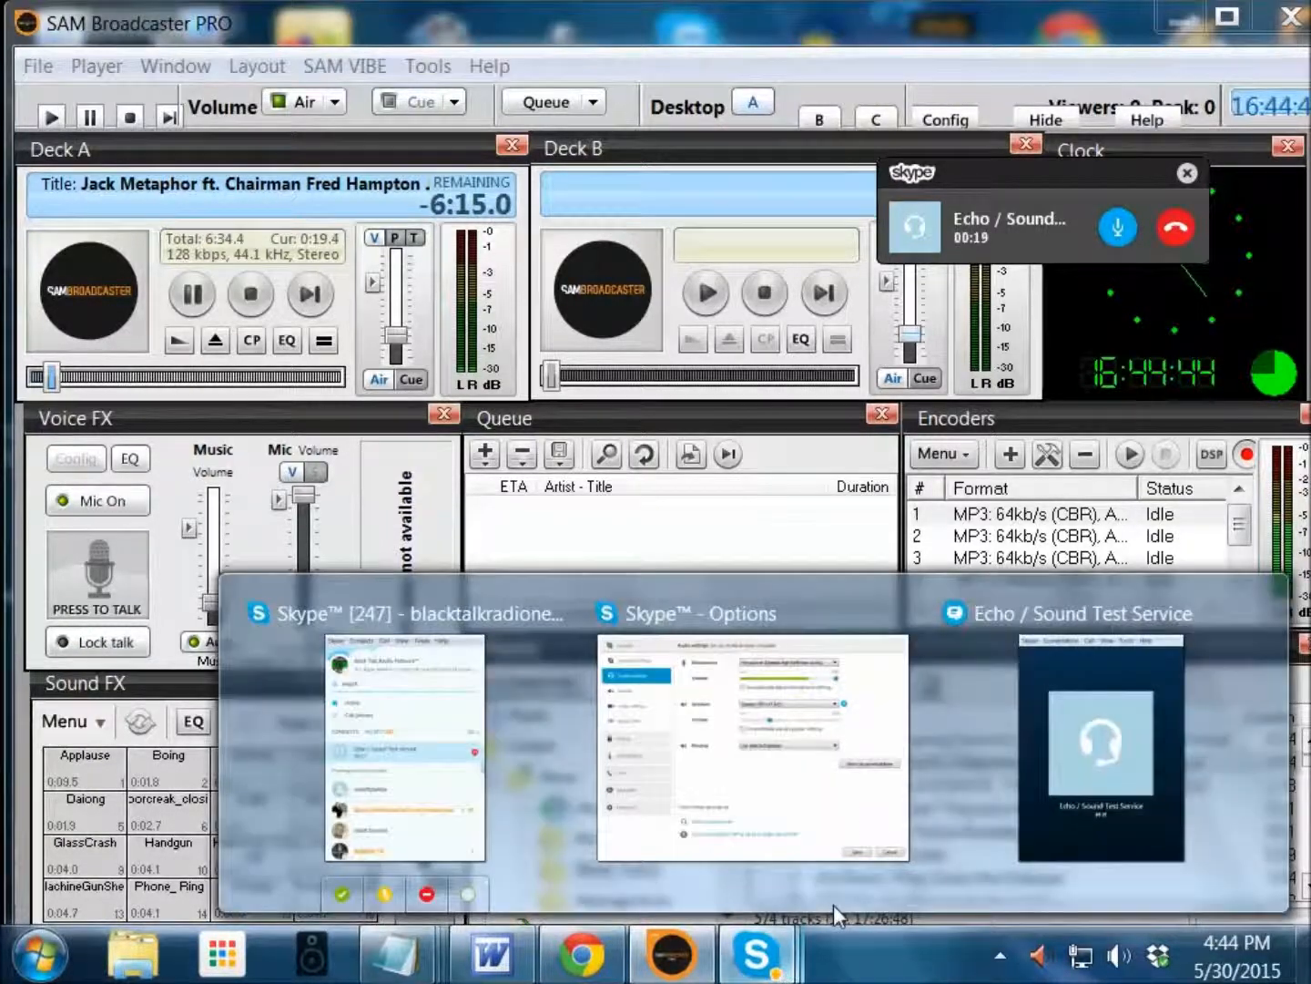
pyautogui.click(823, 810)
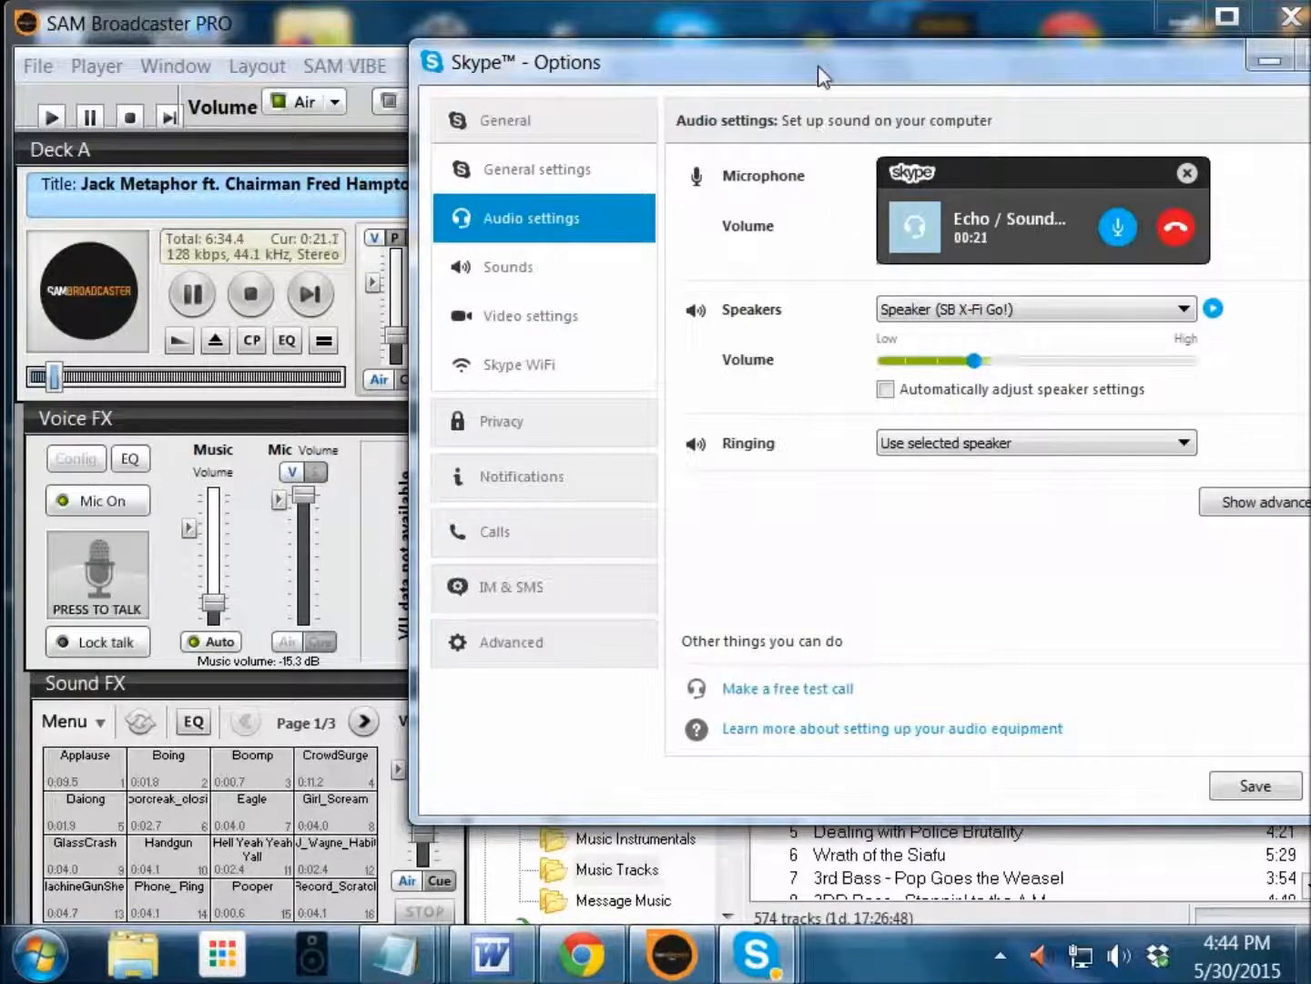
pyautogui.click(251, 293)
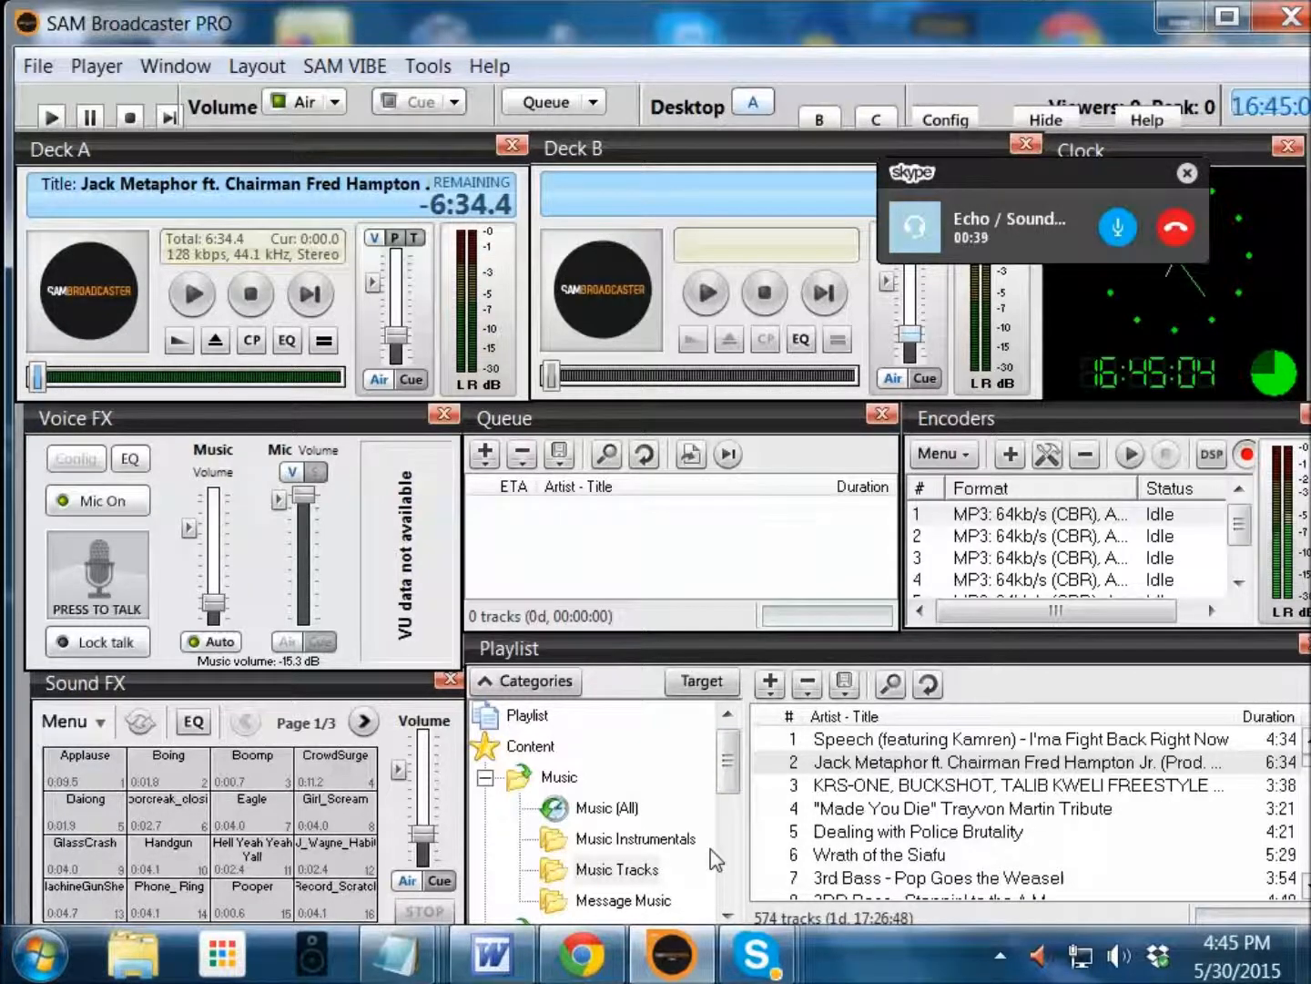
# Hang up the Echo / Sound Test Service call in Skype and minimize its conversation window.
pyautogui.moveTo(754, 969)
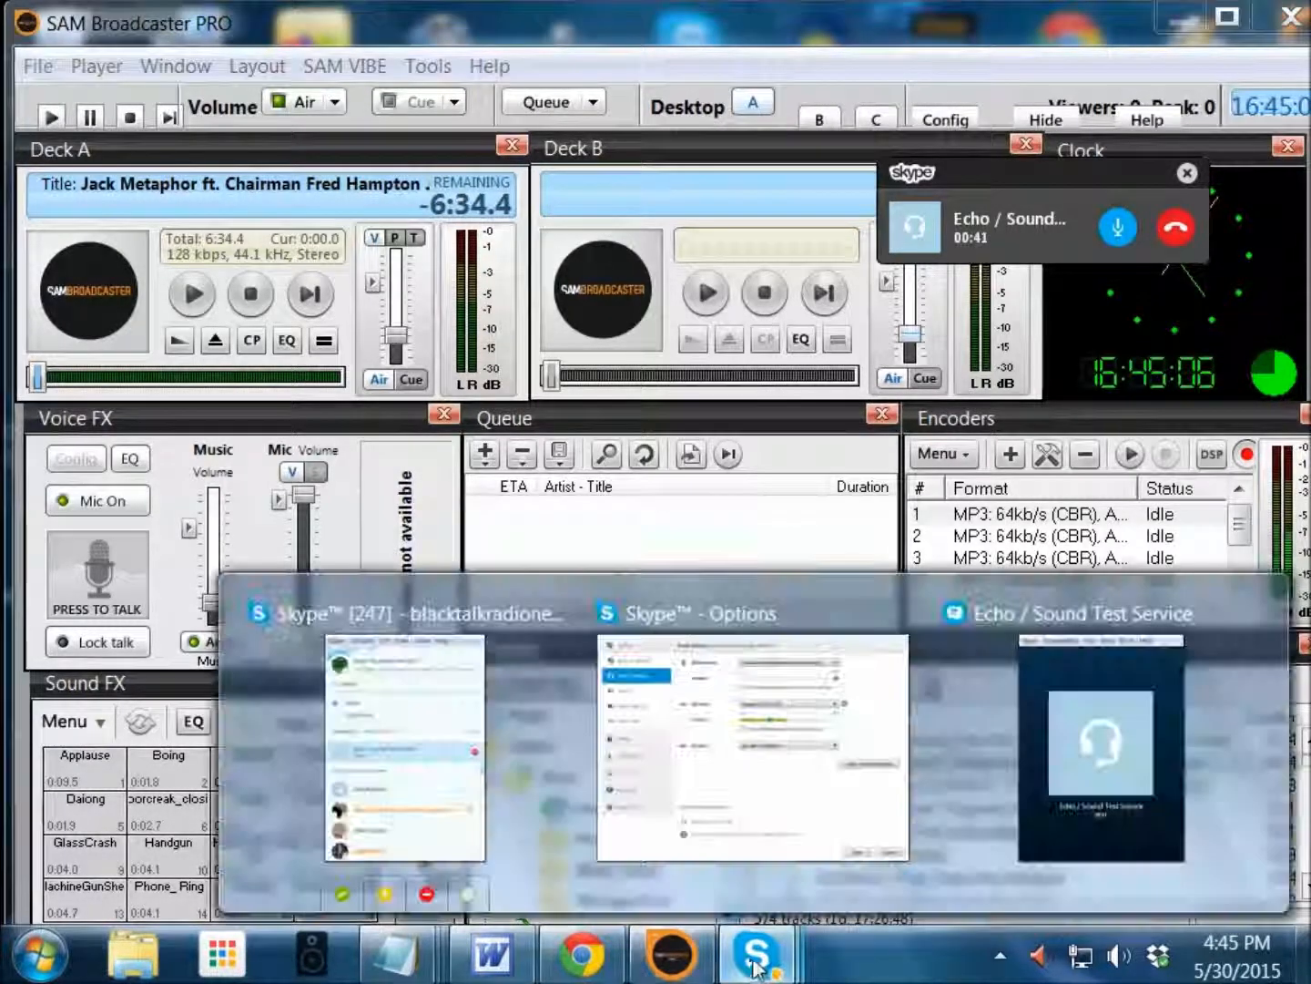
pyautogui.click(940, 776)
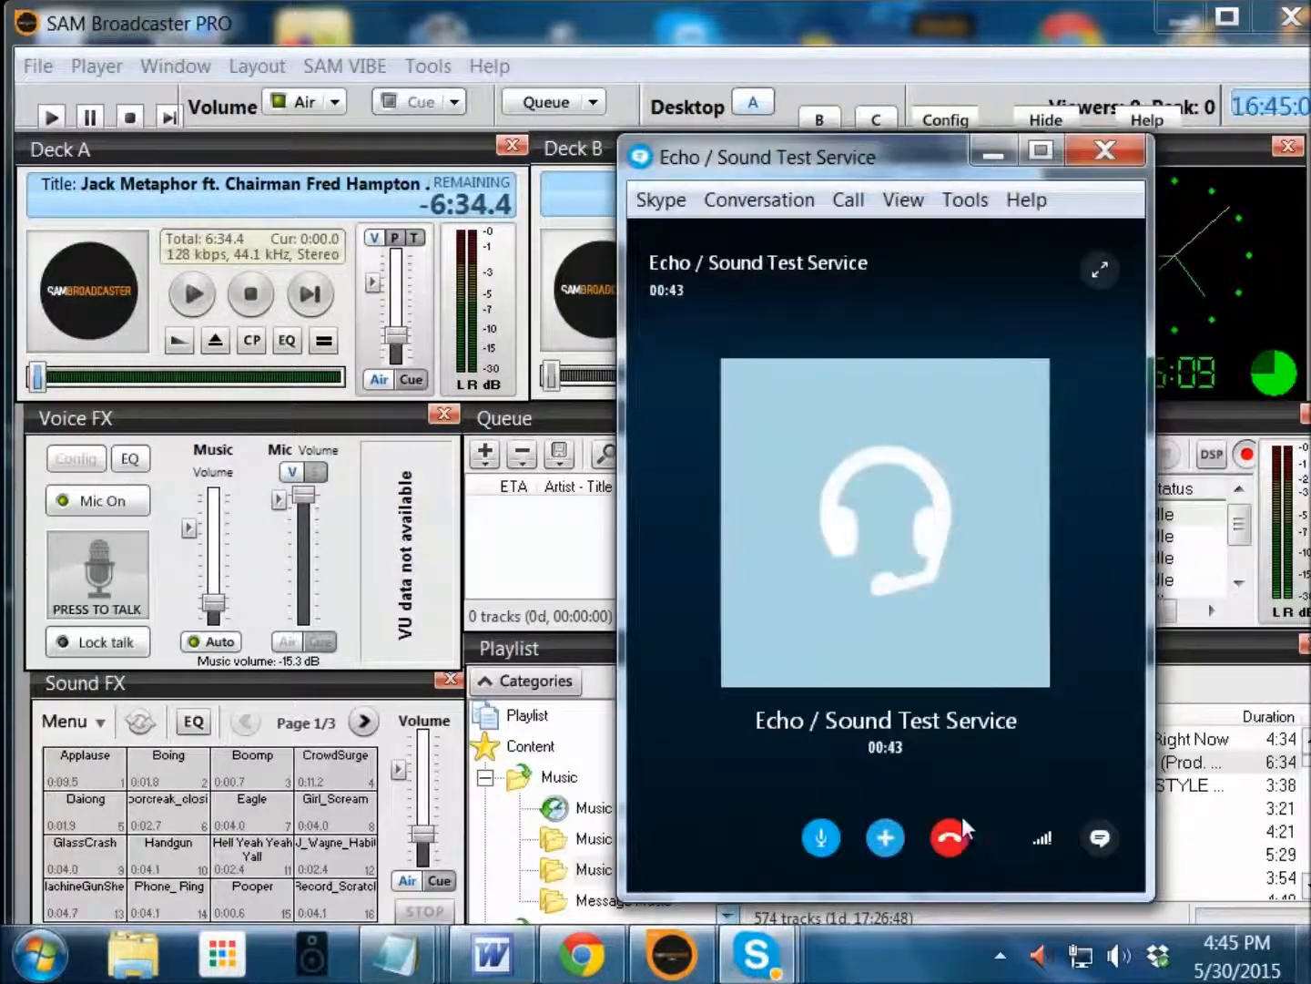
pyautogui.click(945, 838)
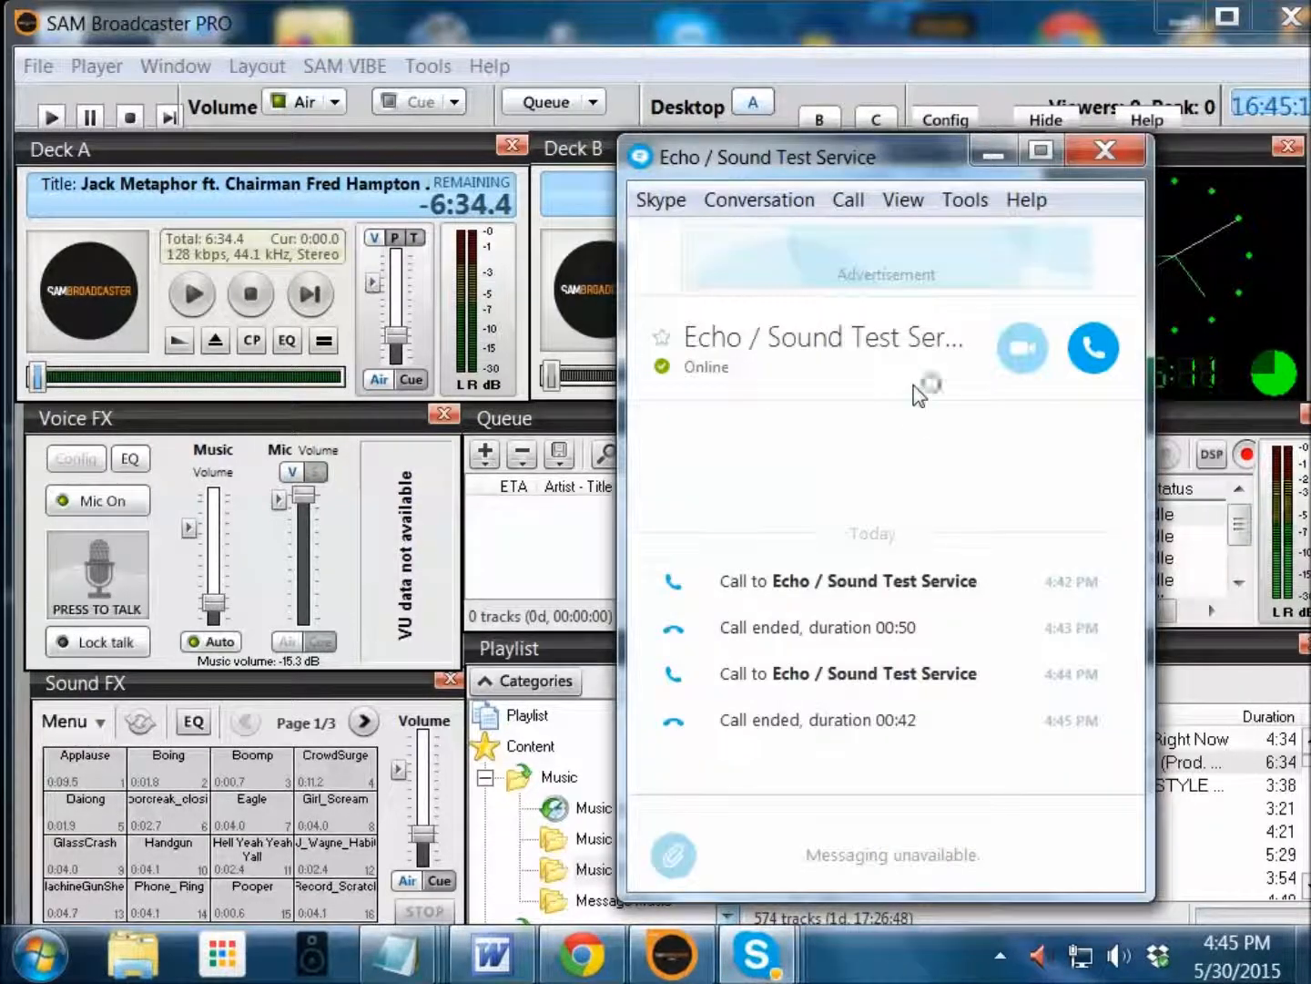
pyautogui.click(997, 161)
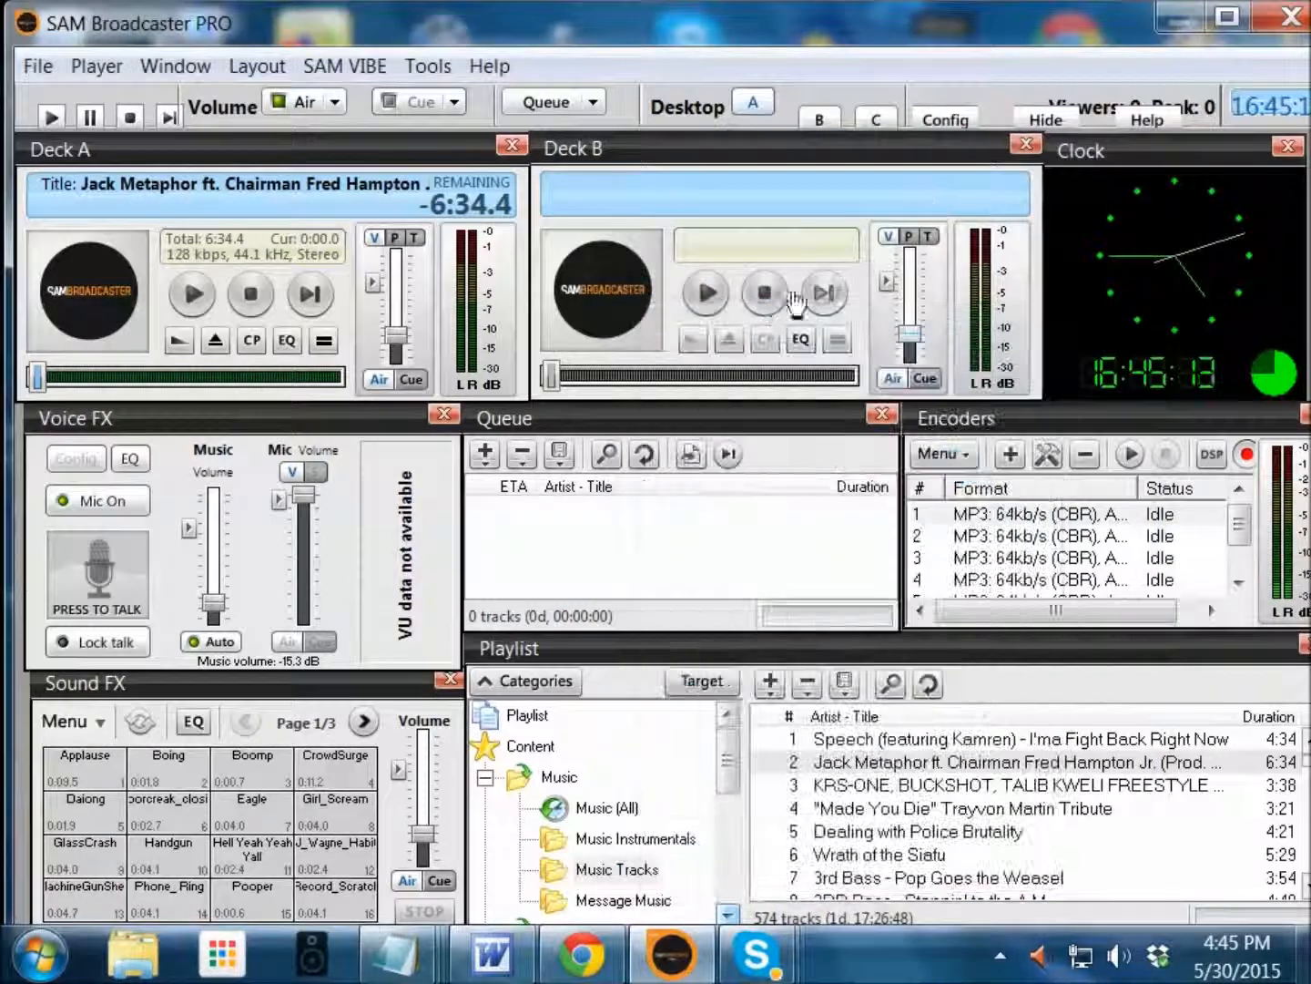